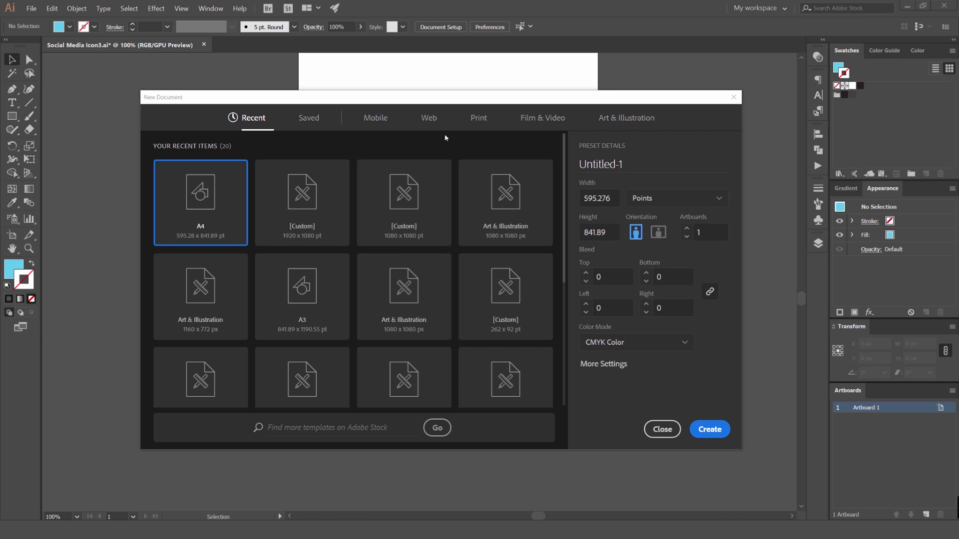
# - Name the new document Youtube Banner and set its width to 2560 and its height to 1440
pyautogui.moveTo(410, 101); pyautogui.dragTo(421, 114)
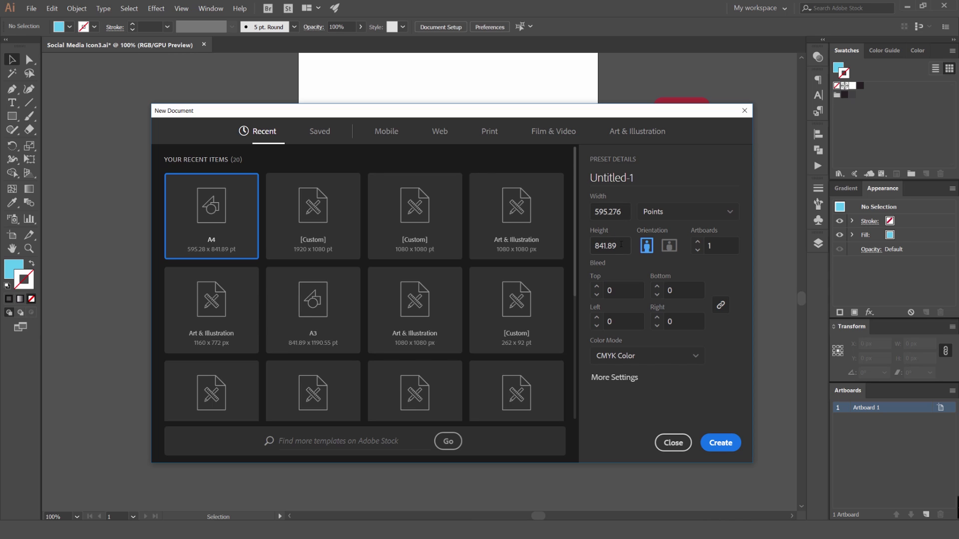
pyautogui.click(638, 180)
pyautogui.write('Youtube Banner')
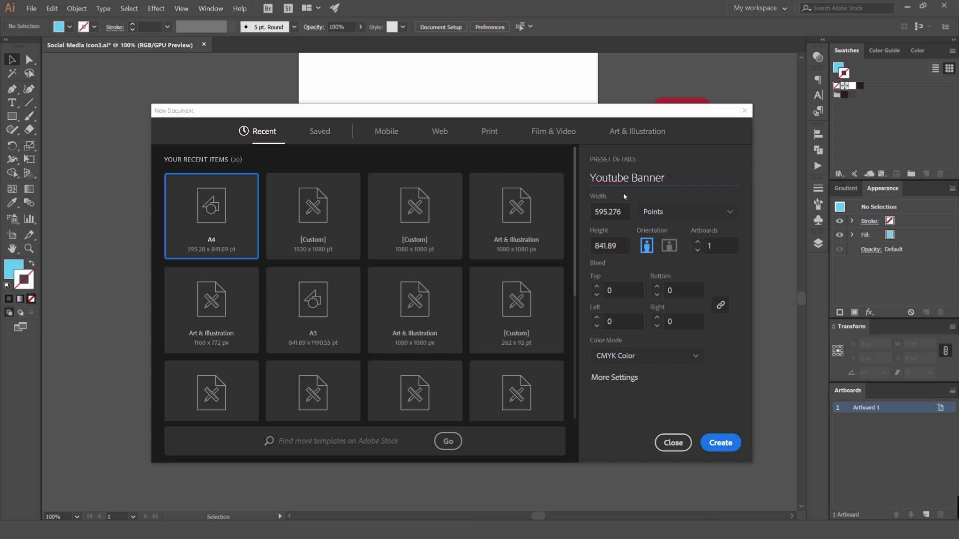
pyautogui.click(626, 213)
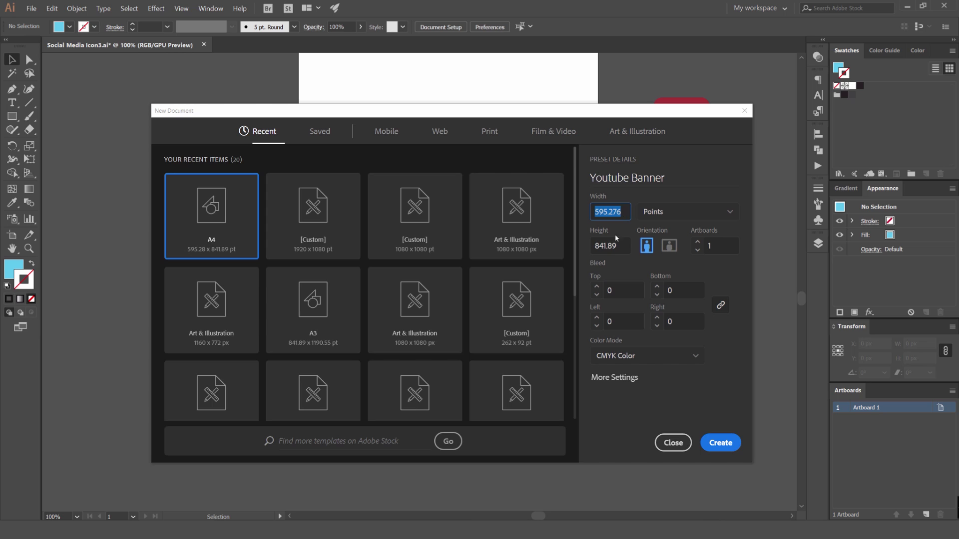
pyautogui.press('Tab')
pyautogui.write('1')
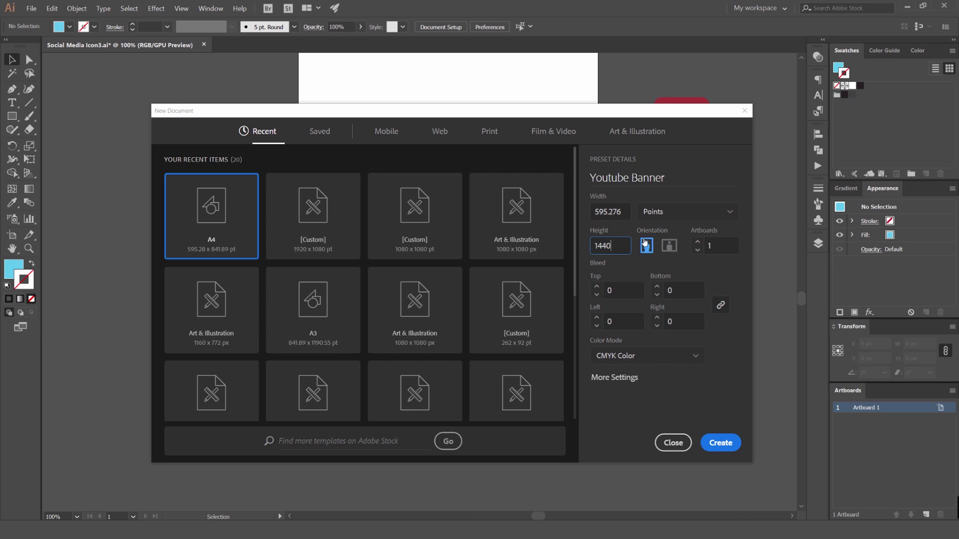
pyautogui.click(622, 213)
pyautogui.write('2560')
pyautogui.press('Tab')
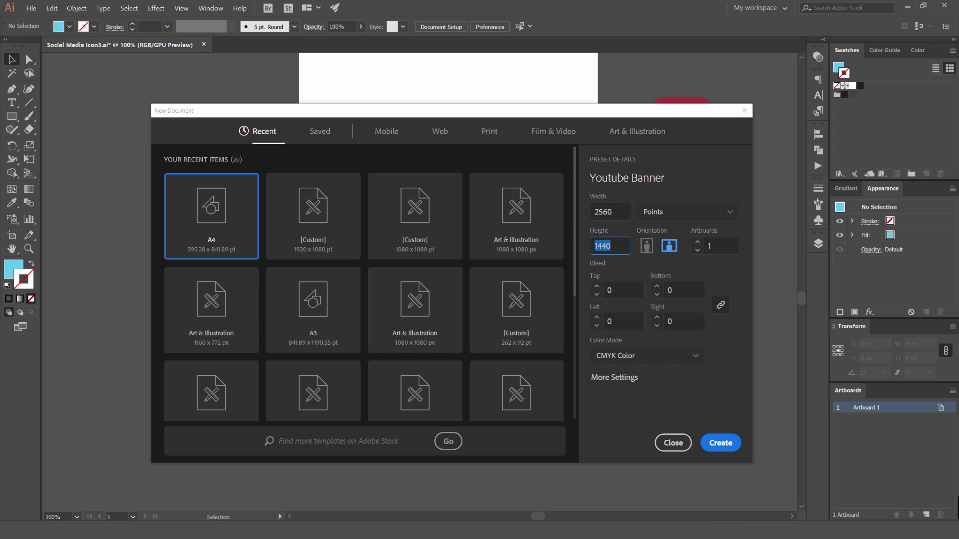
# - Create the document with Points as units and CMYK Color as color mode, and dismiss the Learn panel
pyautogui.click(667, 213)
pyautogui.click(665, 218)
pyautogui.click(656, 356)
pyautogui.click(659, 363)
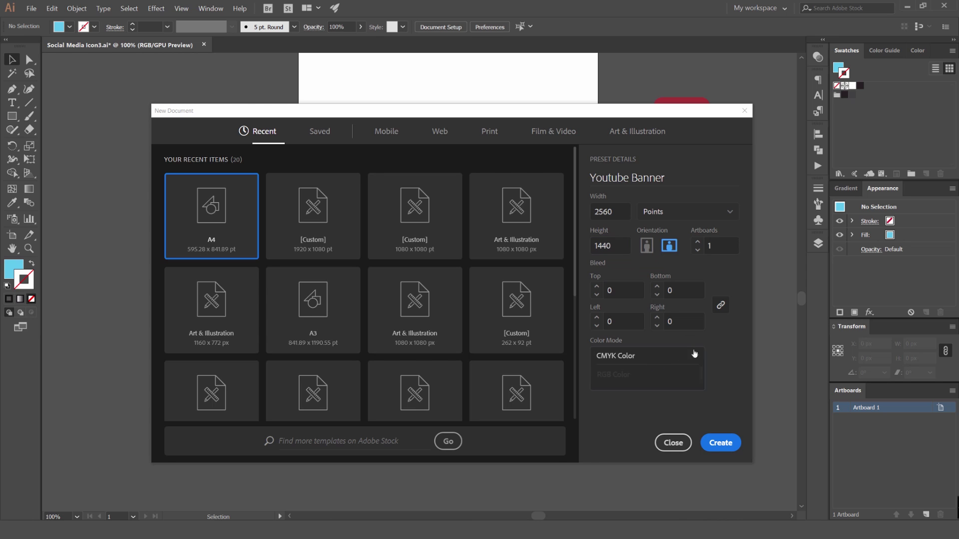
pyautogui.click(722, 443)
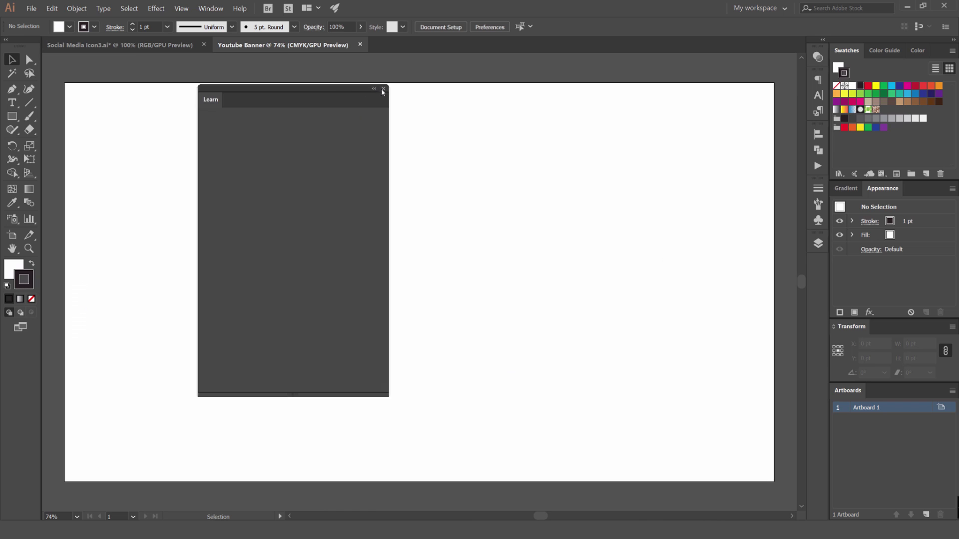
pyautogui.click(383, 89)
# - Show the rulers, try out a horizontal guide above the artboard and undo it
pyautogui.scroll(-3, 497, 150)
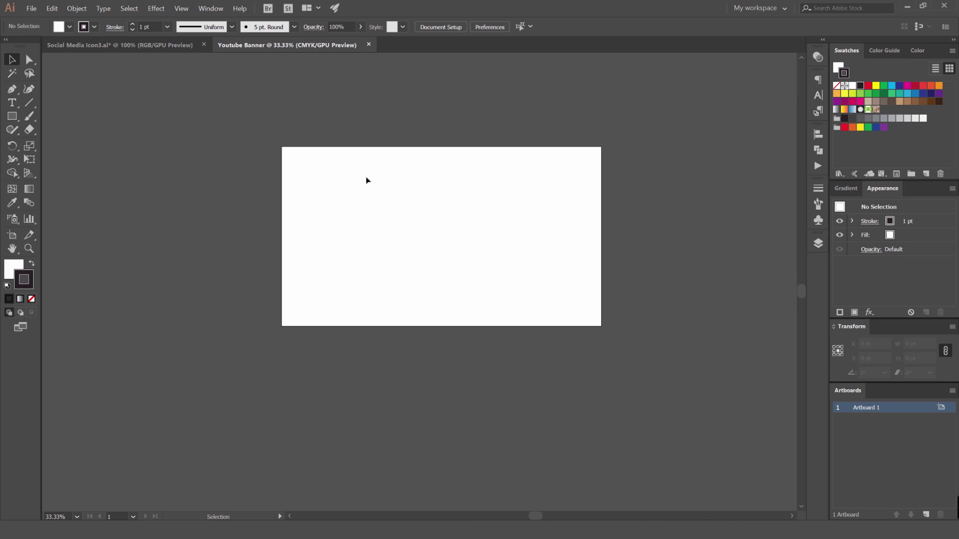
pyautogui.scroll(2, 292, 160)
pyautogui.scroll(-1, 537, 200)
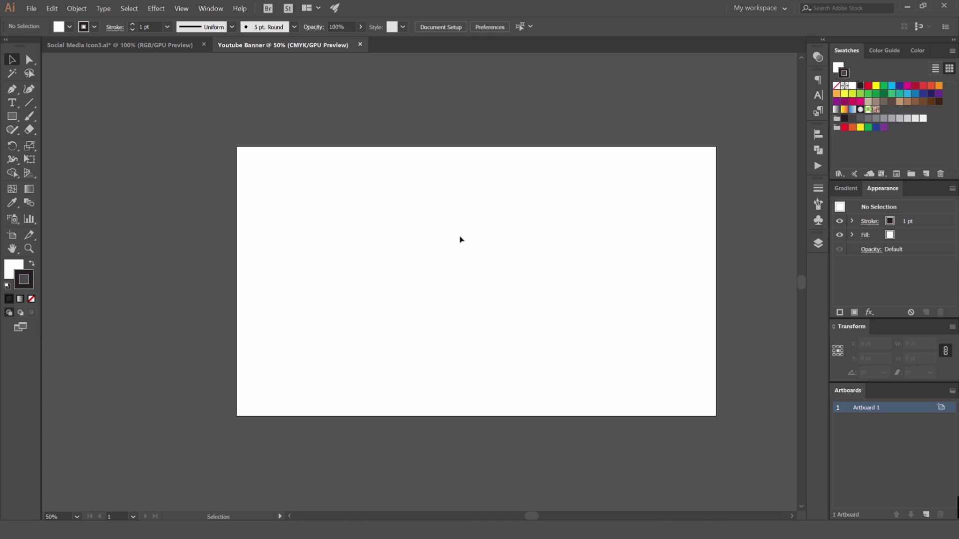
pyautogui.hotkey('ctrl', 'r')
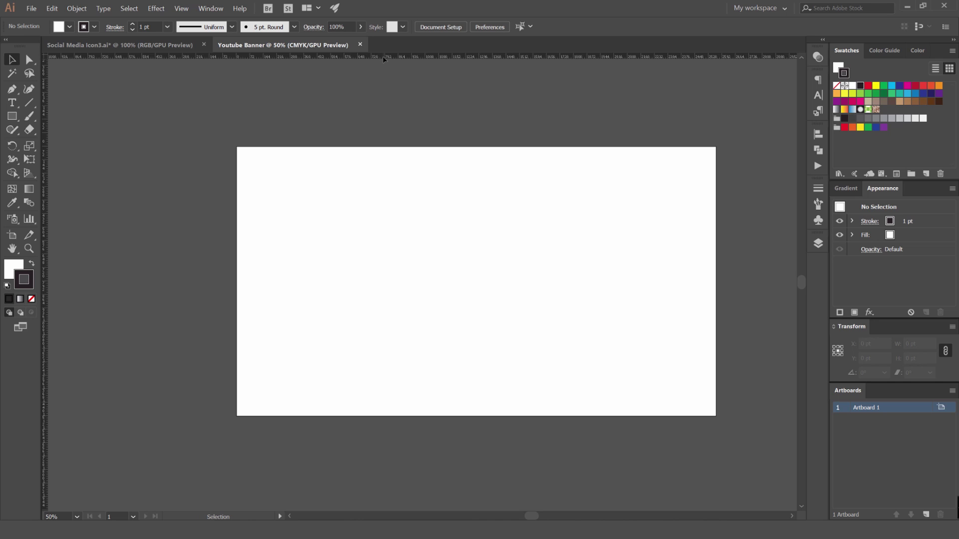
pyautogui.moveTo(383, 60); pyautogui.dragTo(400, 130)
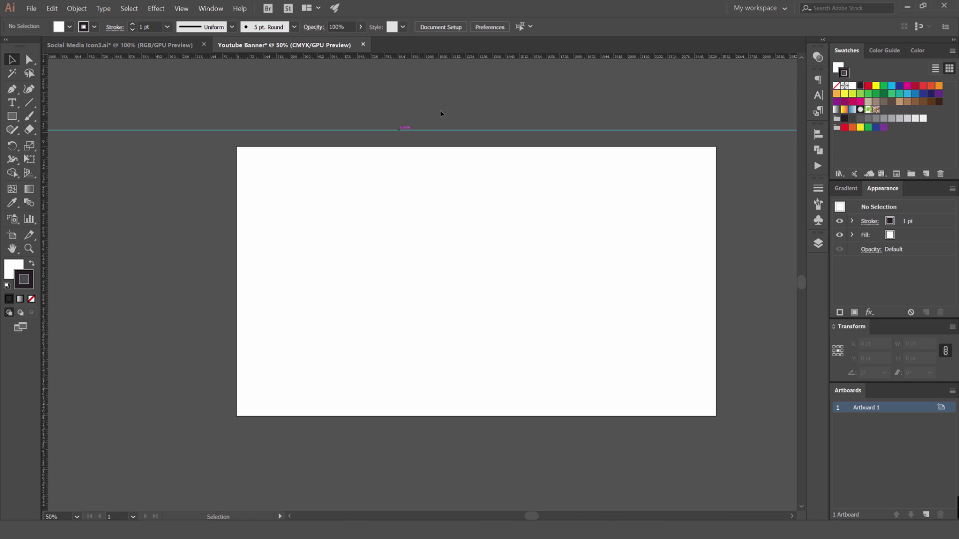
pyautogui.hotkey('ctrl', 'z')
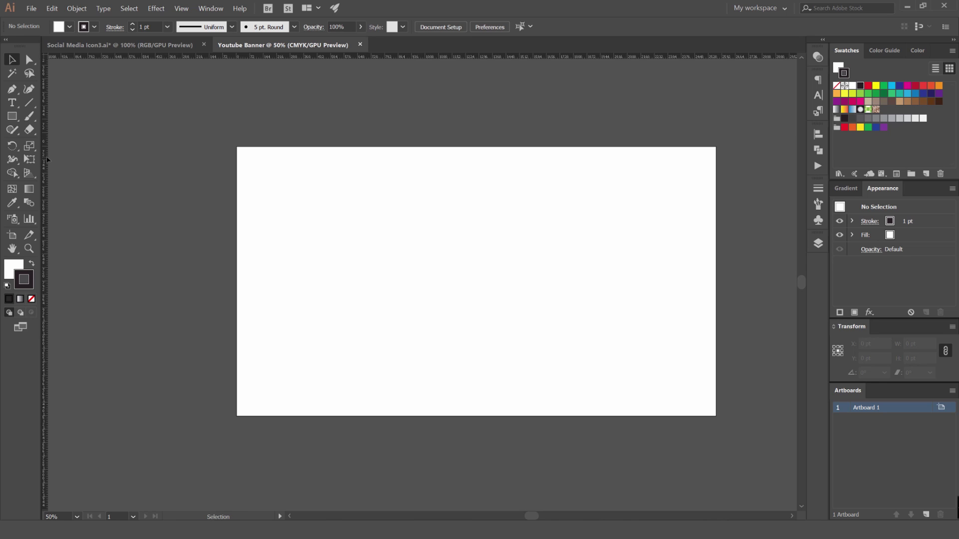
# - Place two horizontal and two vertical guides that roughly frame the central area of the artboard
pyautogui.moveTo(388, 55); pyautogui.dragTo(377, 242)
pyautogui.moveTo(49, 177); pyautogui.dragTo(377, 194)
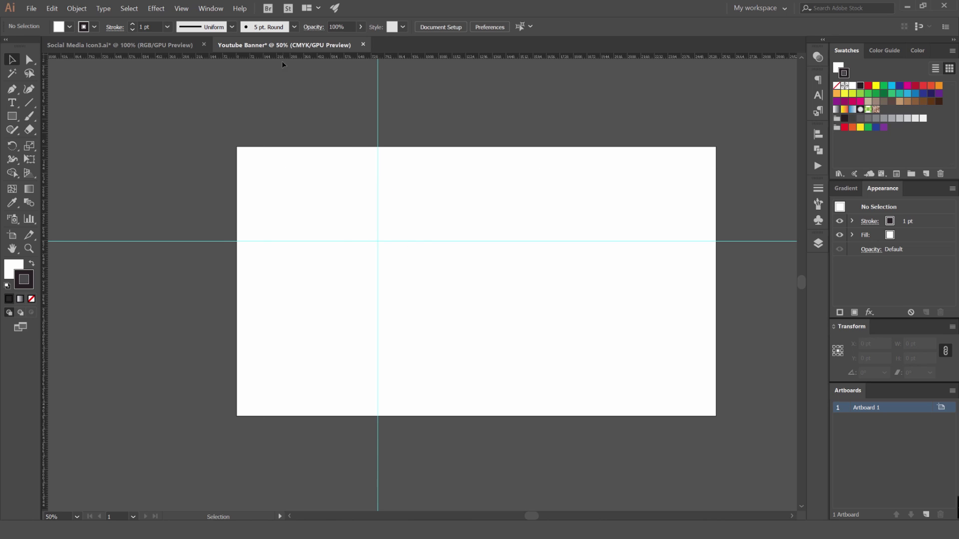
pyautogui.moveTo(284, 53); pyautogui.dragTo(304, 318)
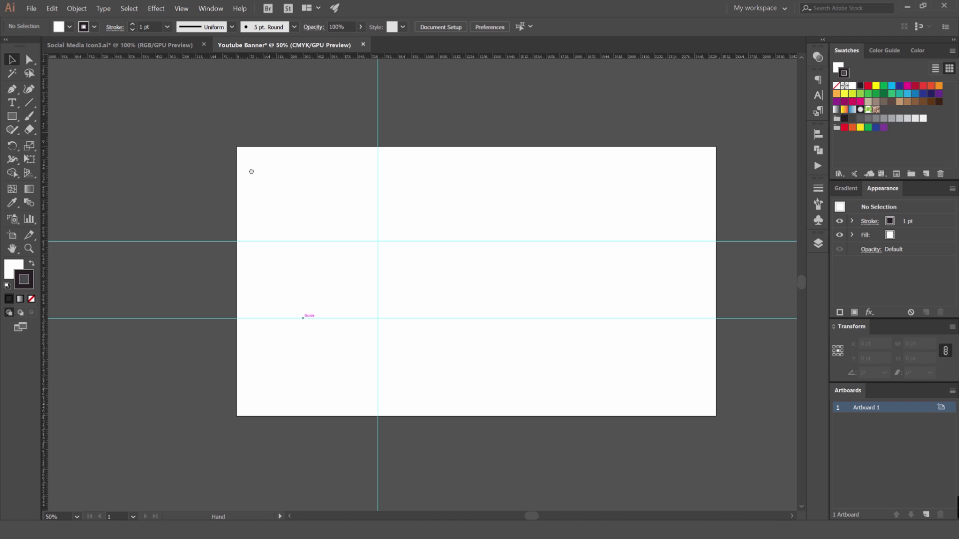
pyautogui.moveTo(645, 212); pyautogui.dragTo(614, 180)
pyautogui.moveTo(335, 159); pyautogui.dragTo(322, 163)
pyautogui.moveTo(44, 153); pyautogui.dragTo(583, 125)
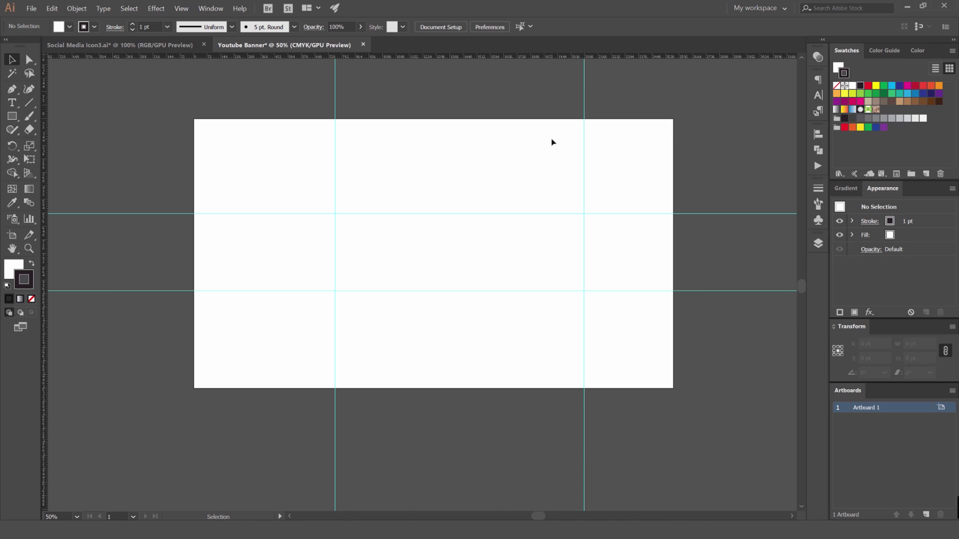
# - Draw a rectangle about 977 x 412 pt between the horizontal guides from the artboard's left edge, with red fill and no stroke
pyautogui.press('space')
pyautogui.moveTo(265, 162); pyautogui.dragTo(342, 146)
pyautogui.press('m')
pyautogui.scroll(1, 272, 199)
pyautogui.moveTo(272, 199)
pyautogui.mouseDown()
pyautogui.moveTo(466, 253)
pyautogui.moveTo(515, 300)
pyautogui.mouseUp()
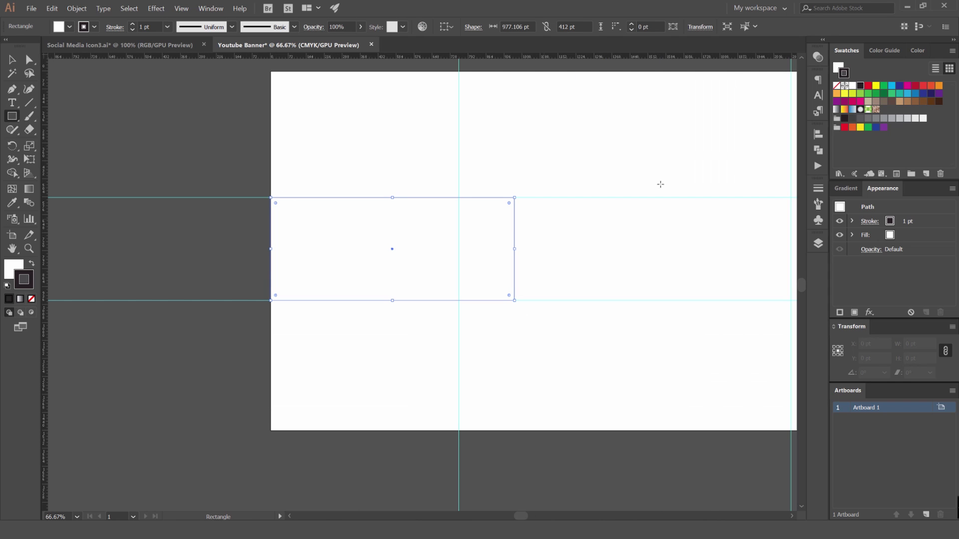
pyautogui.click(868, 86)
pyautogui.hotkey('shift', 'x')
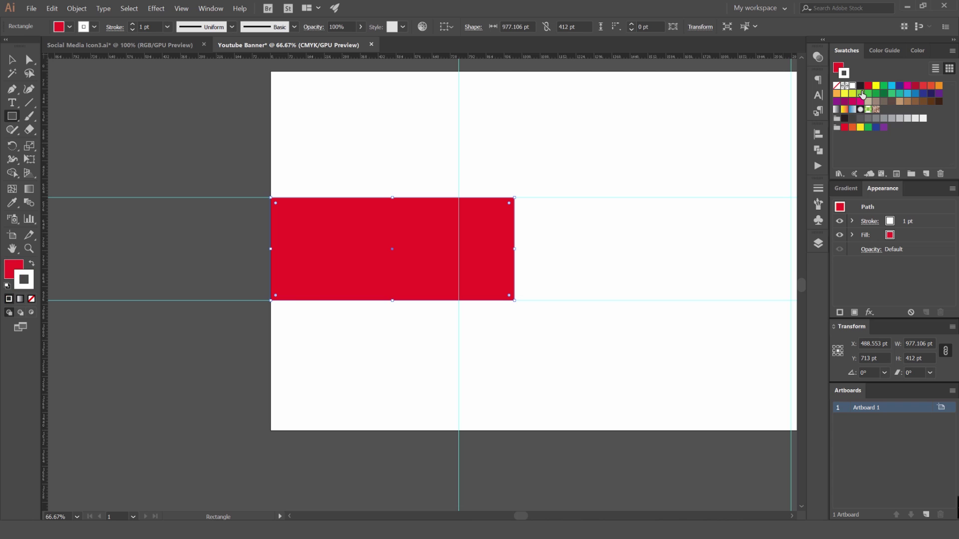
pyautogui.press('/')
pyautogui.hotkey('ctrl', '+')
pyautogui.press('v')
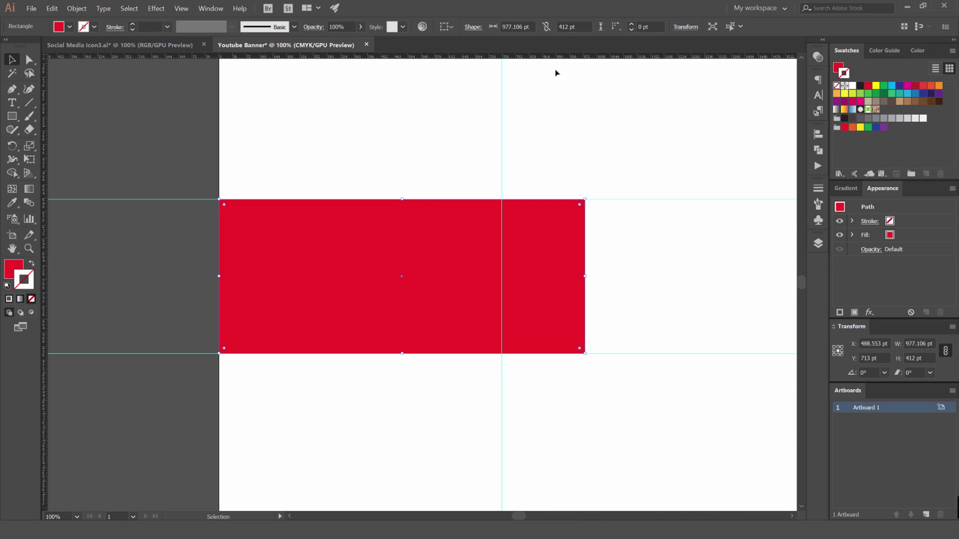
# - Set the red rectangle's height to 423 pt and deselect it
pyautogui.write('423')
pyautogui.press('Return')
pyautogui.hotkey('ctrl', '+')
pyautogui.hotkey('ctrl', '+')
pyautogui.click(156, 226)
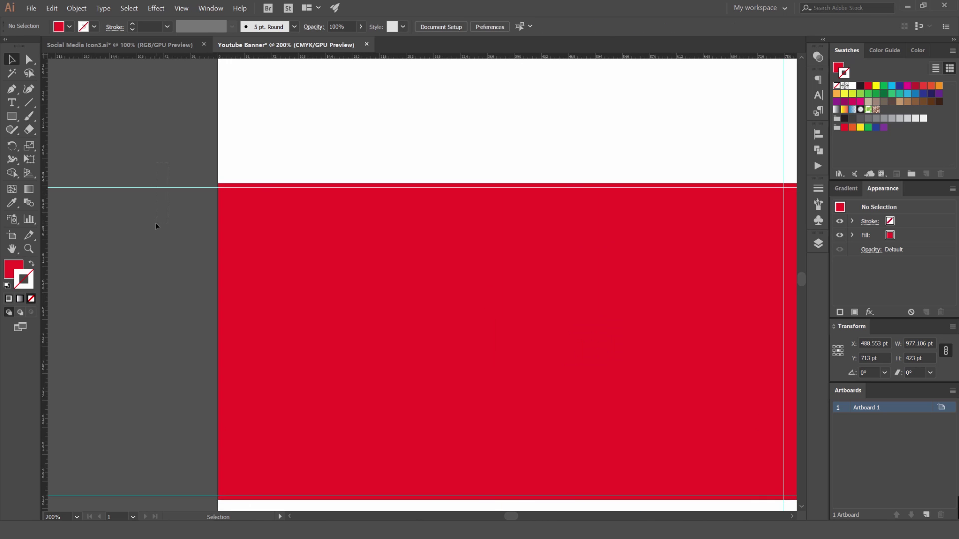
# - Align the upper horizontal guide with the top edge of the red rectangle
pyautogui.hotkey('ctrl', '+')
pyautogui.hotkey('ctrl', '+')
pyautogui.click(235, 203)
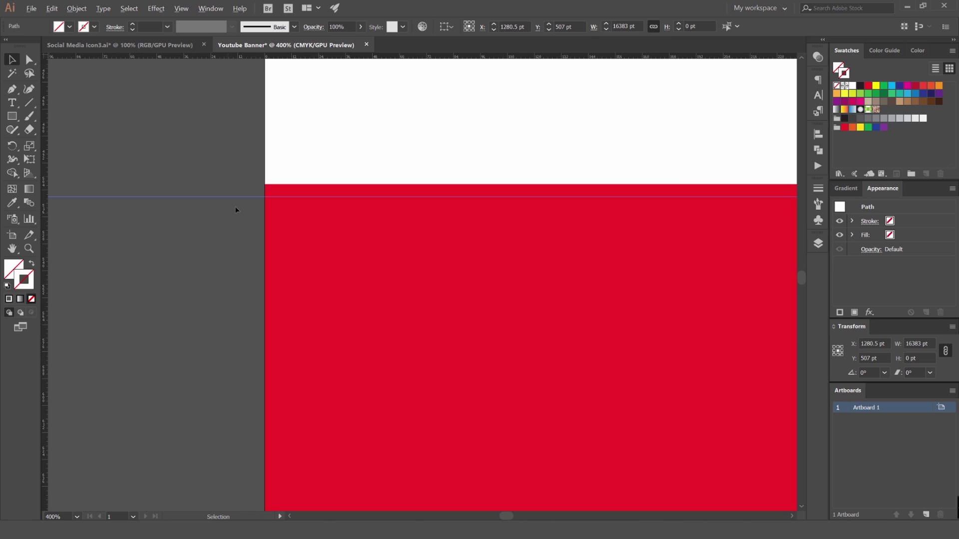
pyautogui.moveTo(254, 197); pyautogui.dragTo(258, 187)
pyautogui.click(181, 9)
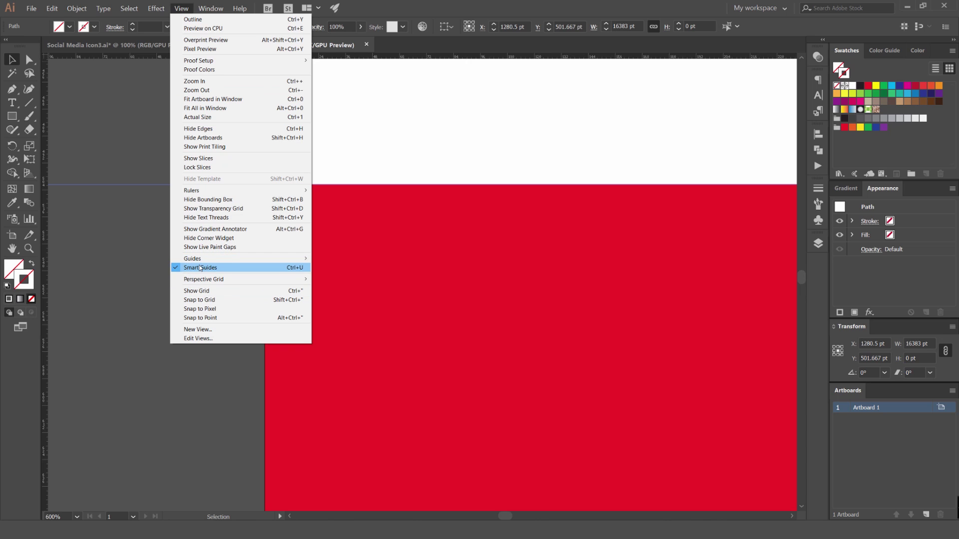
pyautogui.moveTo(252, 260)
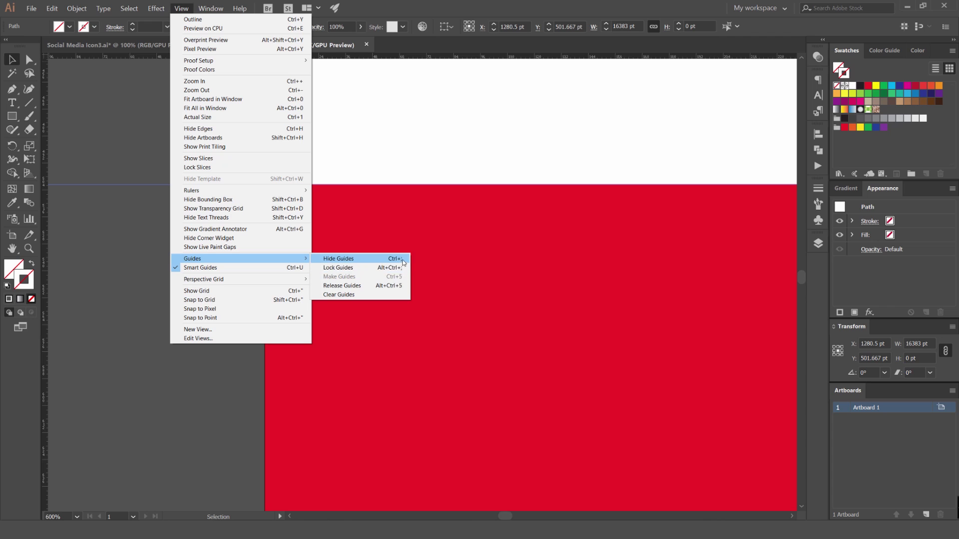
pyautogui.click(255, 268)
pyautogui.scroll(6, 253, 171)
pyautogui.moveTo(337, 287); pyautogui.dragTo(330, 277)
# - Align the lower horizontal guide with the bottom edge of the red rectangle
pyautogui.scroll(-10, 330, 277)
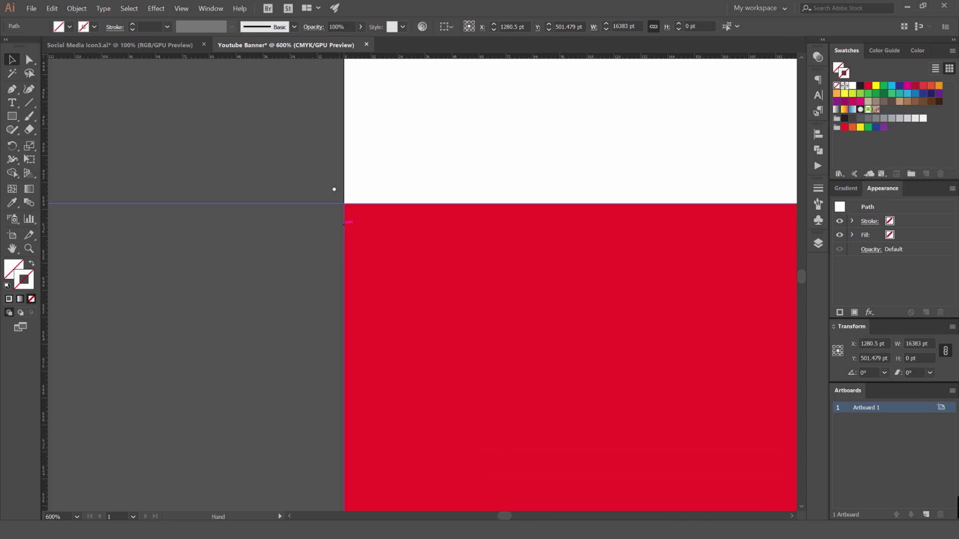
pyautogui.scroll(-3, 285, 342)
pyautogui.scroll(1, 285, 343)
pyautogui.moveTo(302, 344); pyautogui.dragTo(306, 347)
pyautogui.scroll(3, 300, 308)
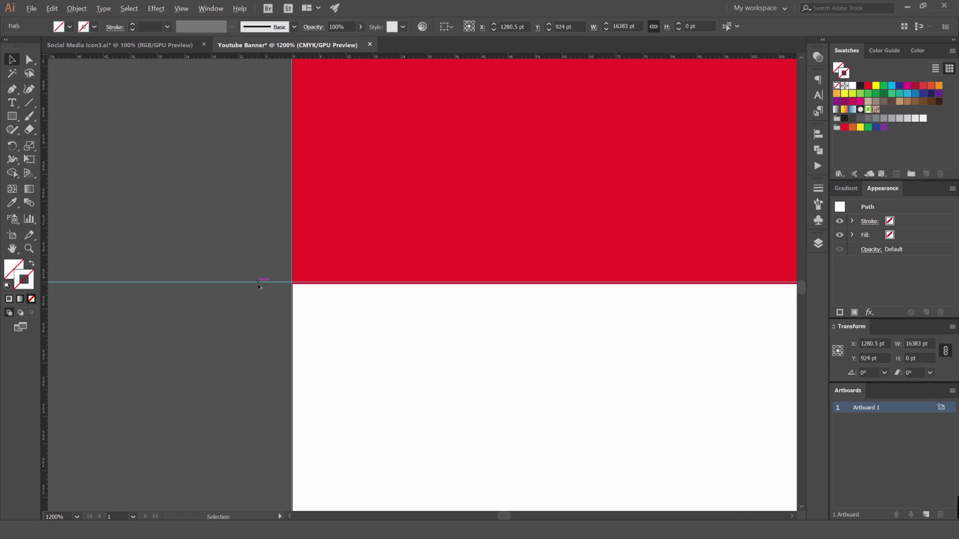
pyautogui.scroll(6, 328, 269)
pyautogui.moveTo(328, 268); pyautogui.dragTo(361, 273)
pyautogui.scroll(-15, 317, 242)
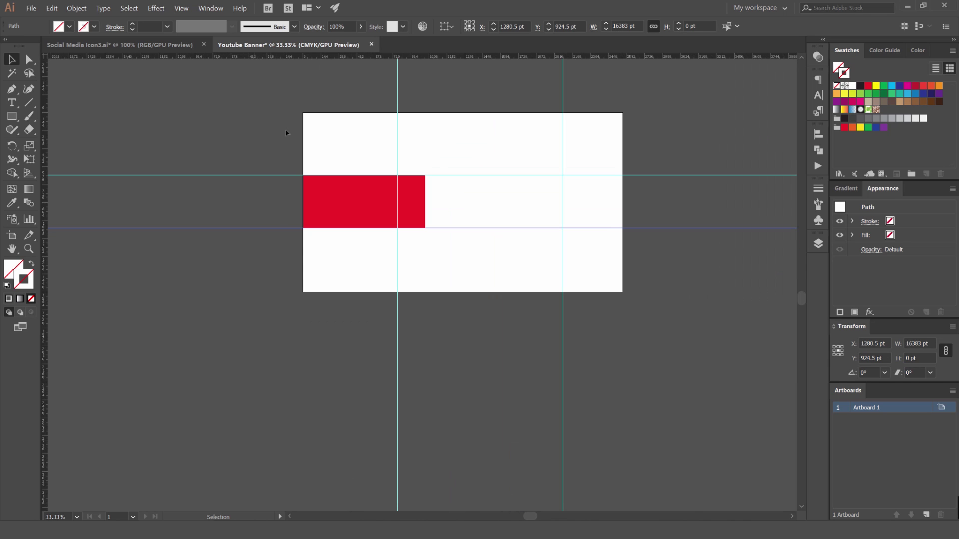
pyautogui.click(288, 124)
pyautogui.moveTo(455, 144); pyautogui.dragTo(409, 188)
pyautogui.moveTo(376, 246); pyautogui.dragTo(567, 250)
pyautogui.hotkey('ctrl', 'z')
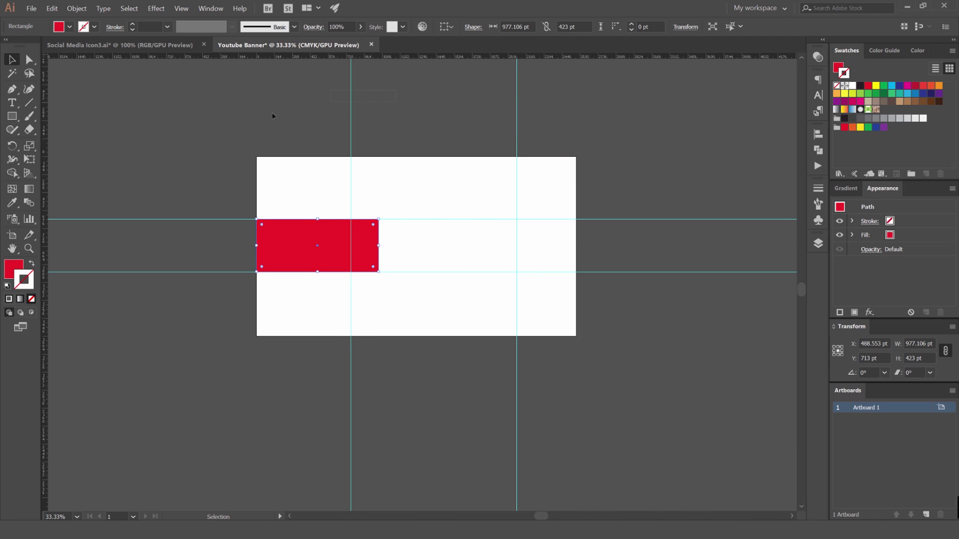
pyautogui.hotkey('ctrl', 'z')
pyautogui.scroll(1, 296, 123)
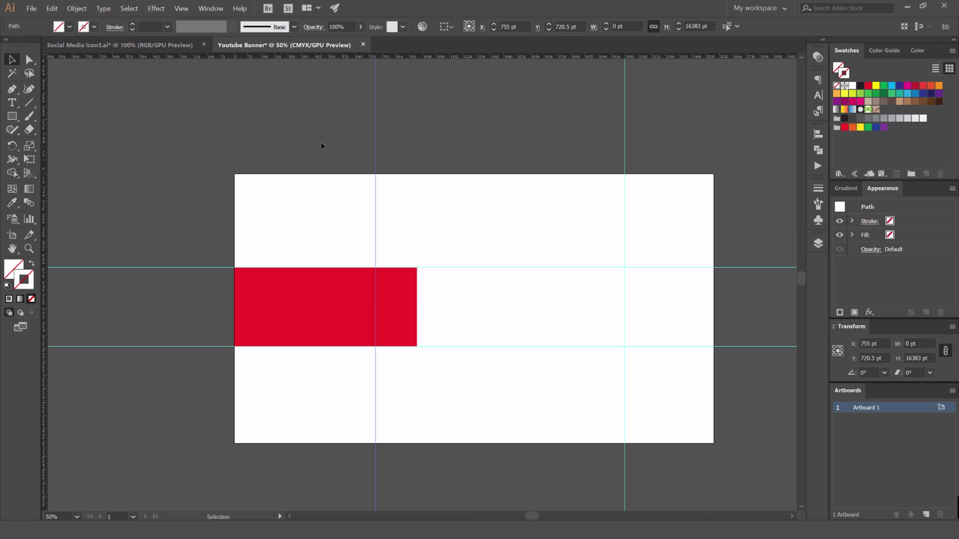
pyautogui.click(348, 229)
# - Set the red rectangle's width to 1546 pt
pyautogui.click(330, 298)
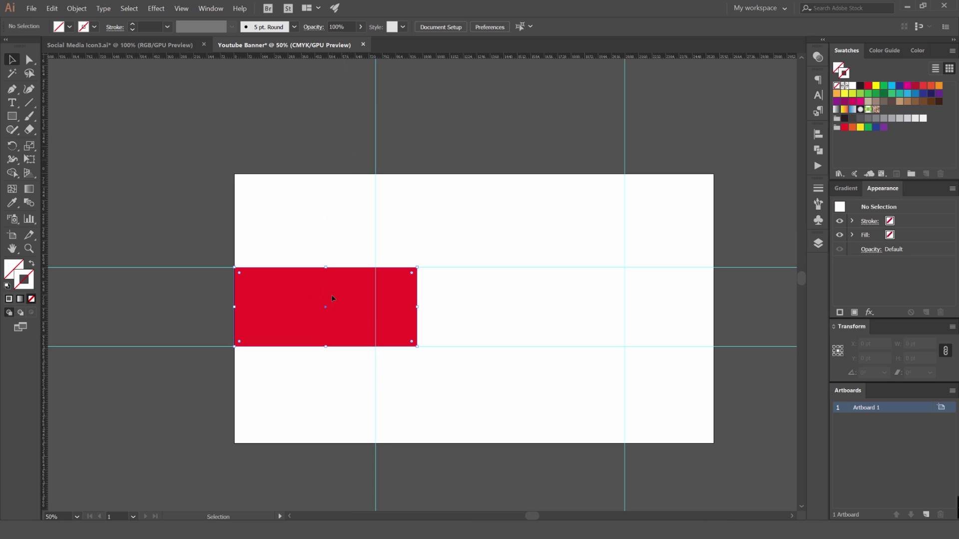
pyautogui.click(579, 27)
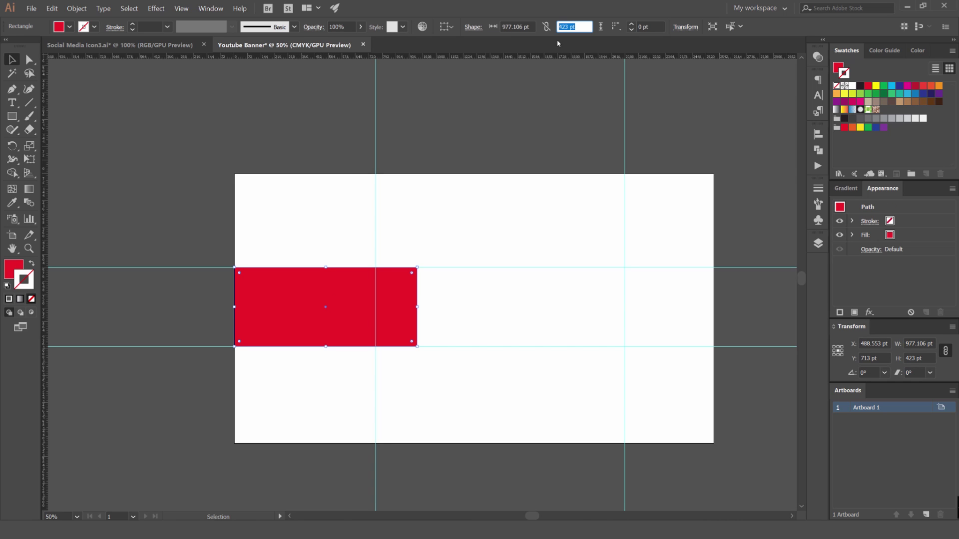
pyautogui.click(524, 26)
pyautogui.write('15')
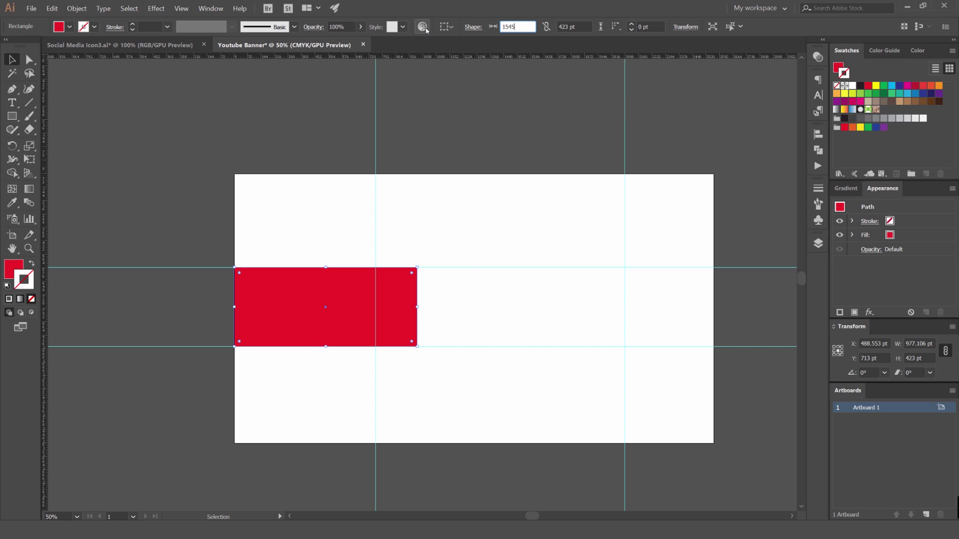
pyautogui.write('46')
pyautogui.press('Return')
# - Move the red rectangle toward the middle and center it horizontally relative to the artboard
pyautogui.moveTo(467, 307); pyautogui.dragTo(567, 229)
pyautogui.click(515, 210)
pyautogui.click(507, 278)
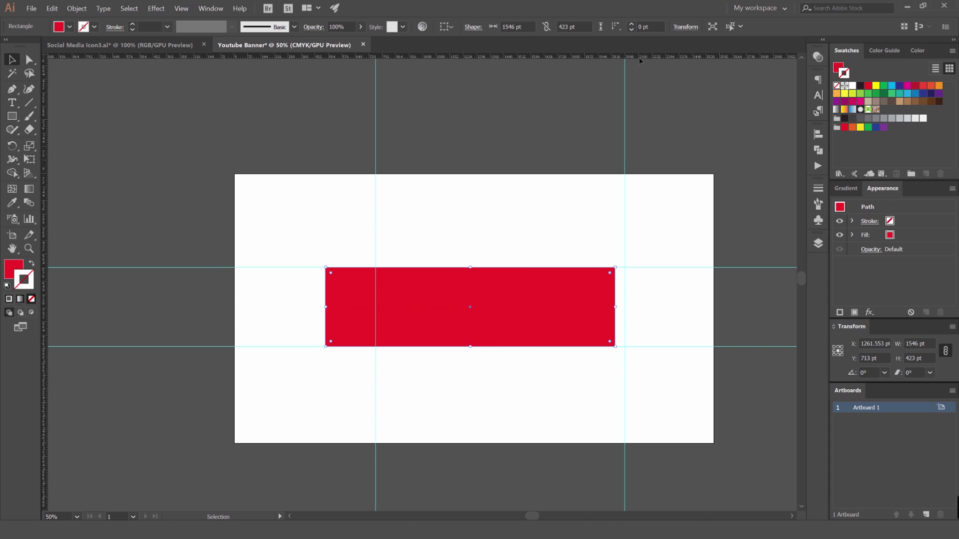
pyautogui.click(446, 26)
pyautogui.click(463, 61)
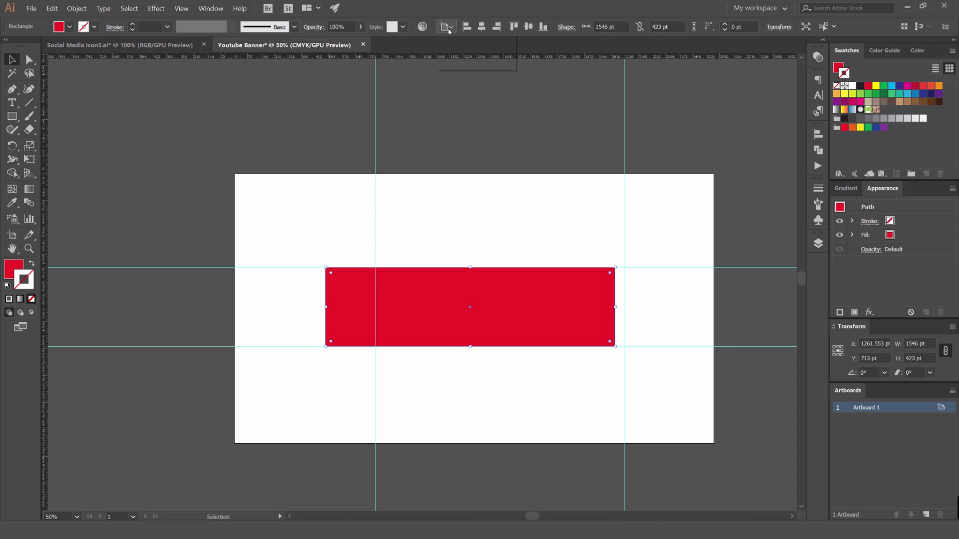
pyautogui.click(448, 31)
pyautogui.click(479, 65)
pyautogui.click(481, 29)
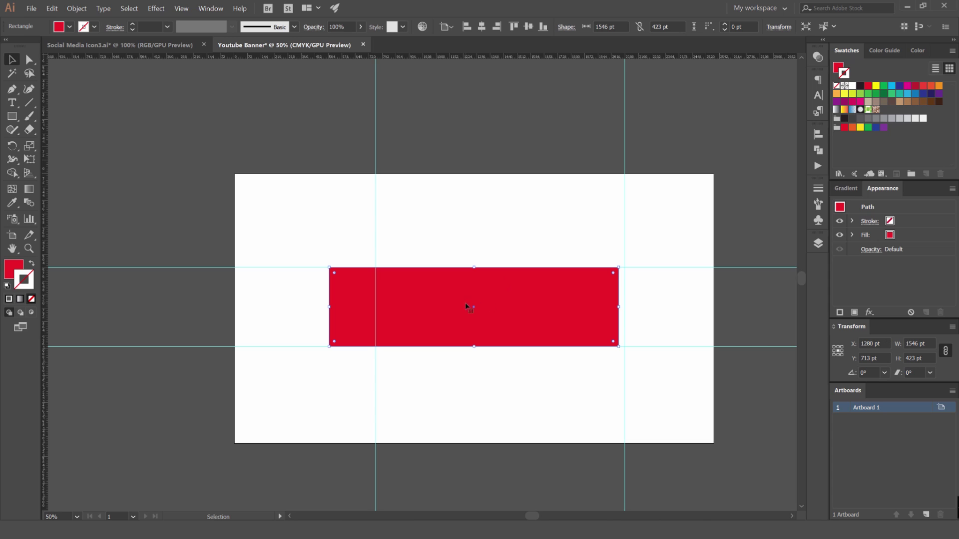
pyautogui.click(437, 168)
pyautogui.hotkey('ctrl', 'a')
pyautogui.click(611, 26)
pyautogui.click(612, 26)
# - Align the left vertical guide with the left edge of the red rectangle
pyautogui.scroll(1, 319, 255)
pyautogui.click(392, 235)
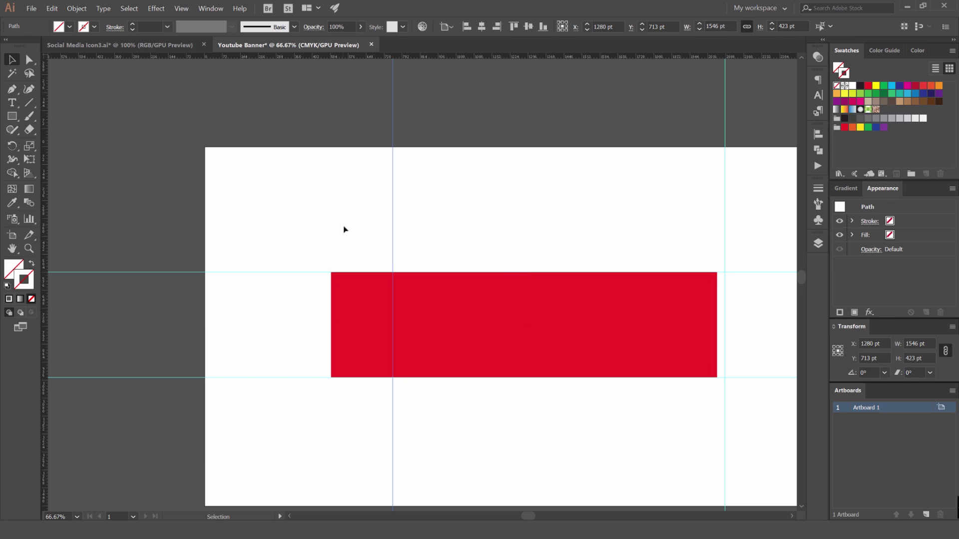
pyautogui.scroll(3, 306, 274)
pyautogui.moveTo(566, 148); pyautogui.dragTo(380, 150)
pyautogui.scroll(-3, 350, 149)
# - Align the right vertical guide with the right edge of the red rectangle
pyautogui.scroll(3, 411, 169)
pyautogui.moveTo(447, 152); pyautogui.dragTo(423, 156)
pyautogui.scroll(-4, 484, 146)
pyautogui.scroll(6, 542, 179)
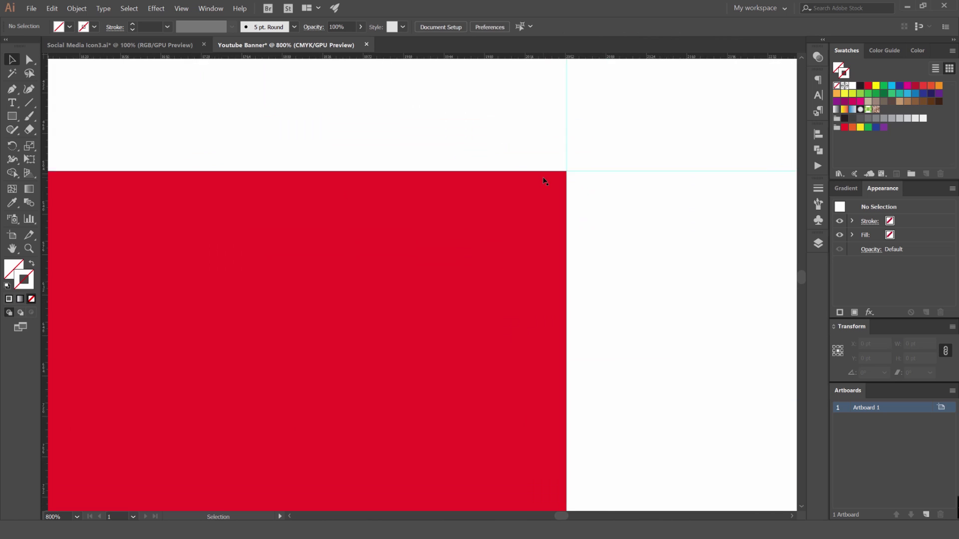
# - Draw a 2560 x 1440 pt rectangle covering the entire artboard
pyautogui.scroll(-6, 545, 181)
pyautogui.scroll(2, 406, 180)
pyautogui.hscroll(2, 448, 262)
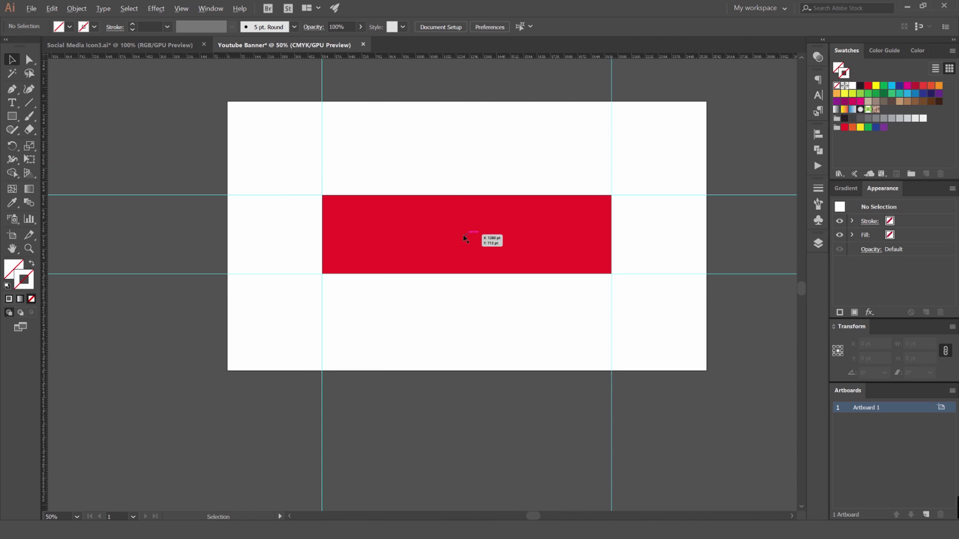
pyautogui.scroll(1, 464, 238)
pyautogui.click(440, 239)
pyautogui.scroll(-1, 428, 240)
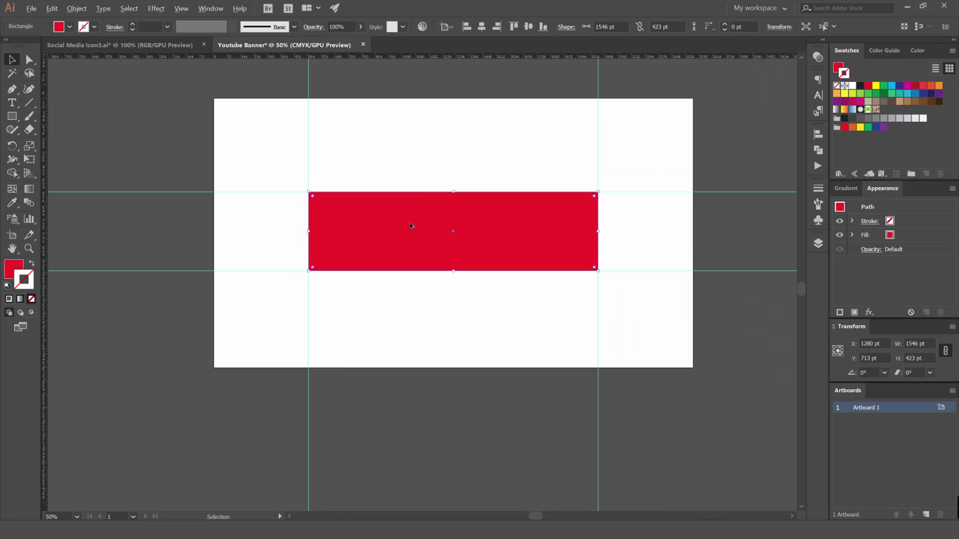
pyautogui.scroll(-1, 411, 226)
pyautogui.click(392, 209)
pyautogui.press('m')
pyautogui.moveTo(256, 176)
pyautogui.mouseDown()
pyautogui.moveTo(593, 349)
pyautogui.moveTo(576, 356)
pyautogui.mouseUp()
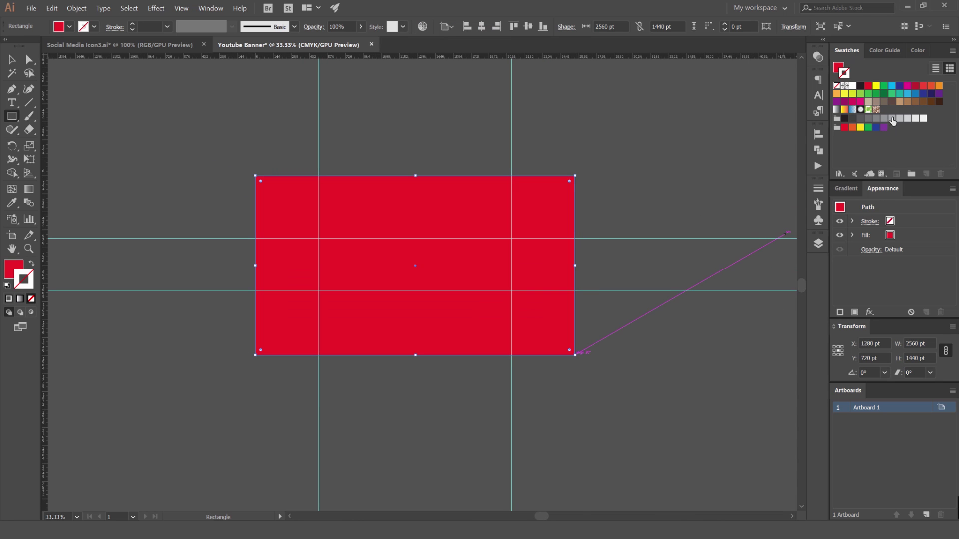
# - Fill the full-artboard rectangle with medium gray and send it behind the red rectangle
pyautogui.click(868, 118)
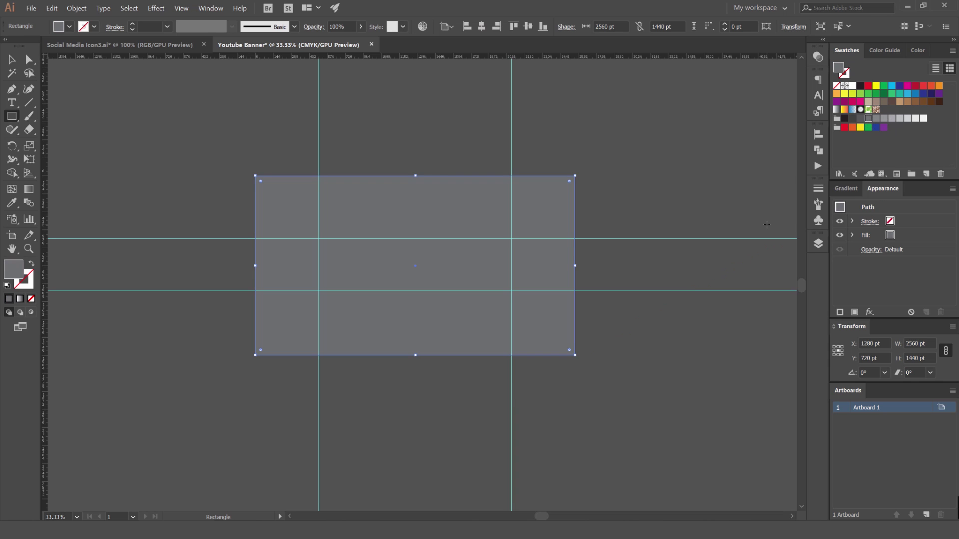
pyautogui.hotkey('ctrl', 'shift', '[')
pyautogui.press('v')
pyautogui.click(621, 213)
pyautogui.hotkey('ctrl', '=')
pyautogui.hotkey('ctrl', '=')
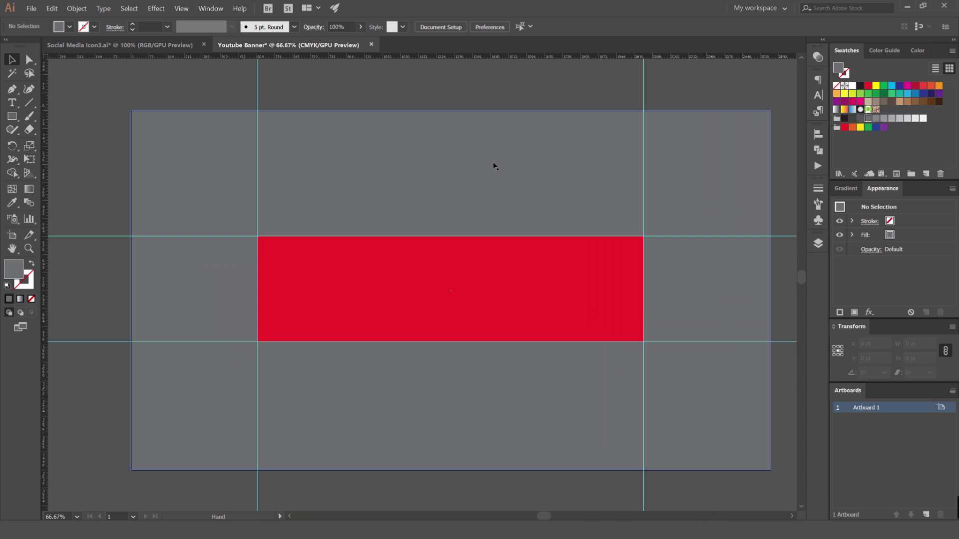
# - Create a new layer named Background
pyautogui.click(493, 166)
pyautogui.click(819, 243)
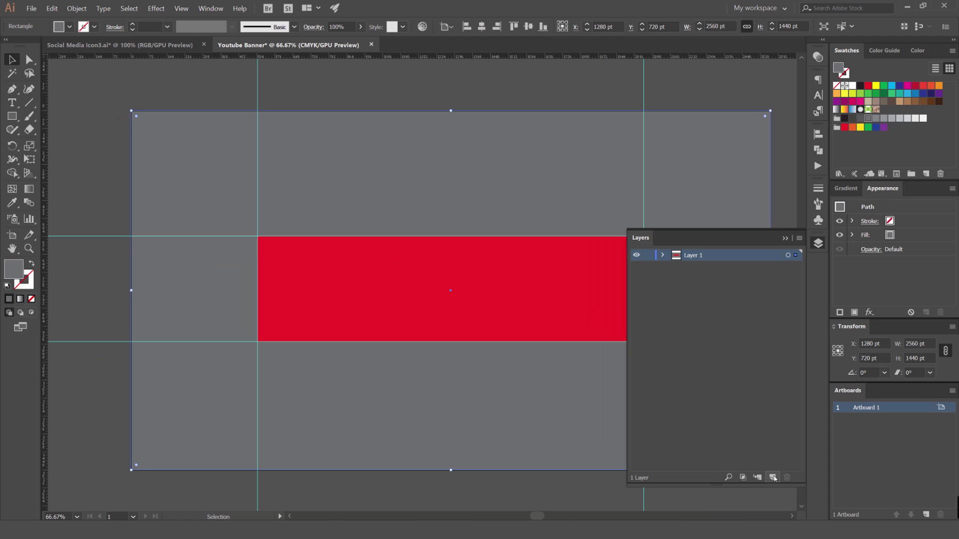
pyautogui.click(211, 8)
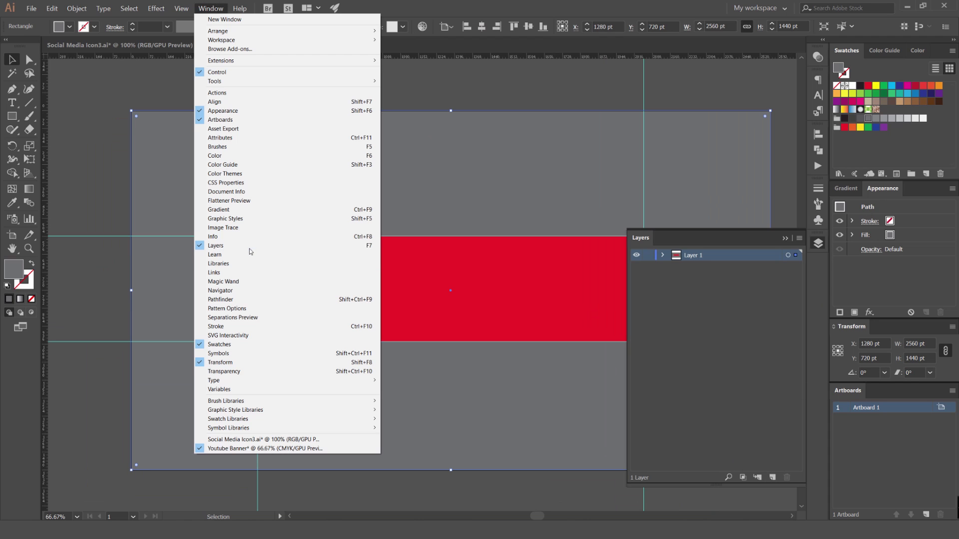
pyautogui.click(767, 320)
pyautogui.click(772, 478)
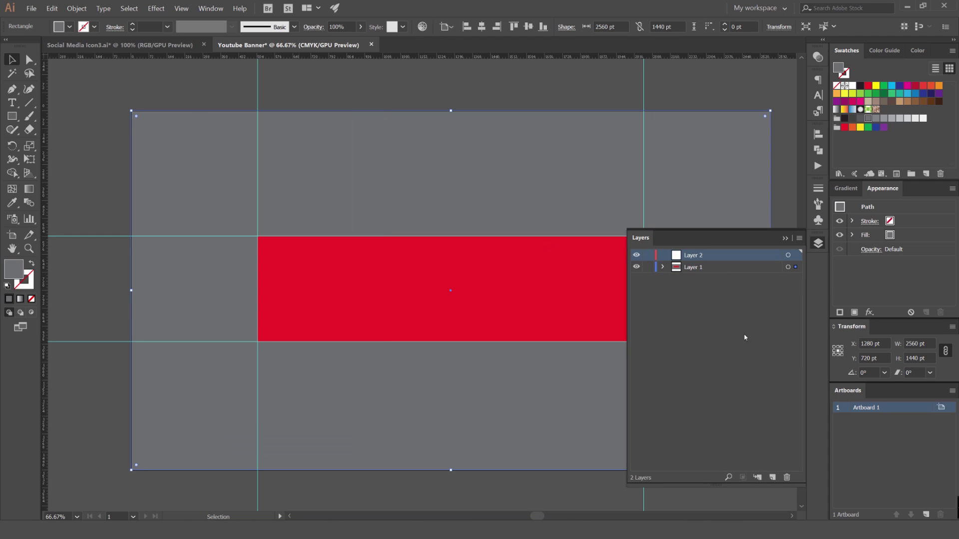
pyautogui.doubleClick(694, 257)
pyautogui.write('Backgr')
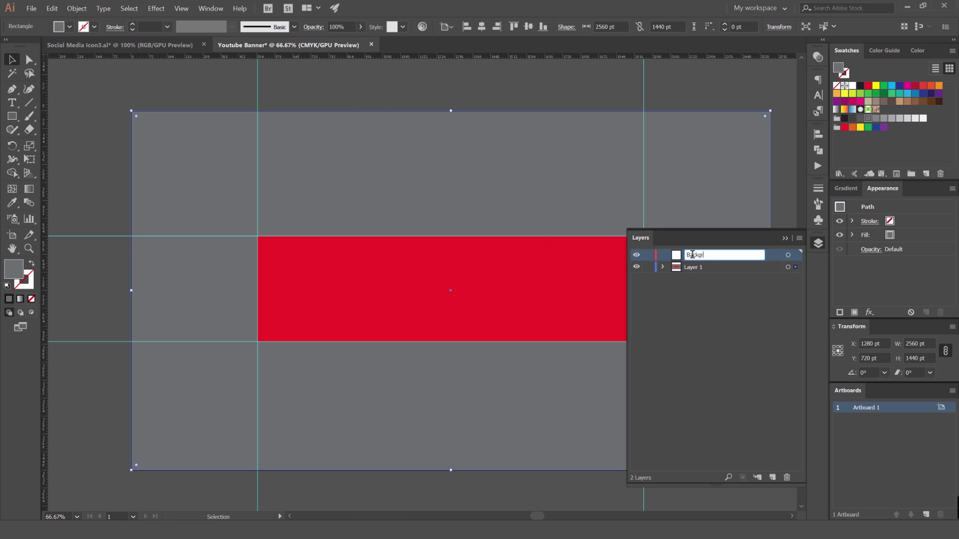
pyautogui.write('ound')
pyautogui.press('Return')
# - Place the Background layer below Layer 1 and move the gray rectangle onto it
pyautogui.moveTo(709, 260); pyautogui.dragTo(704, 273)
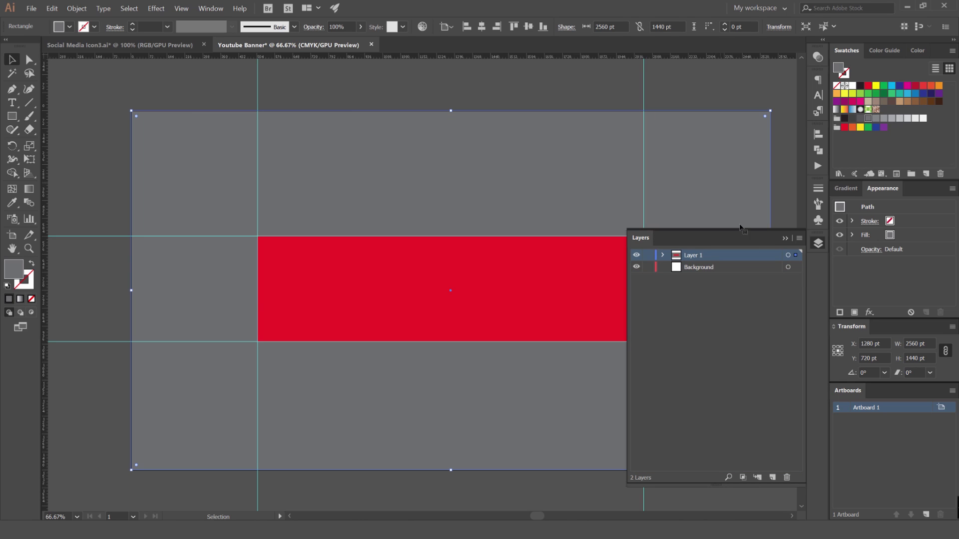
pyautogui.click(788, 267)
pyautogui.moveTo(775, 106); pyautogui.dragTo(646, 98)
pyautogui.scroll(-2, 620, 123)
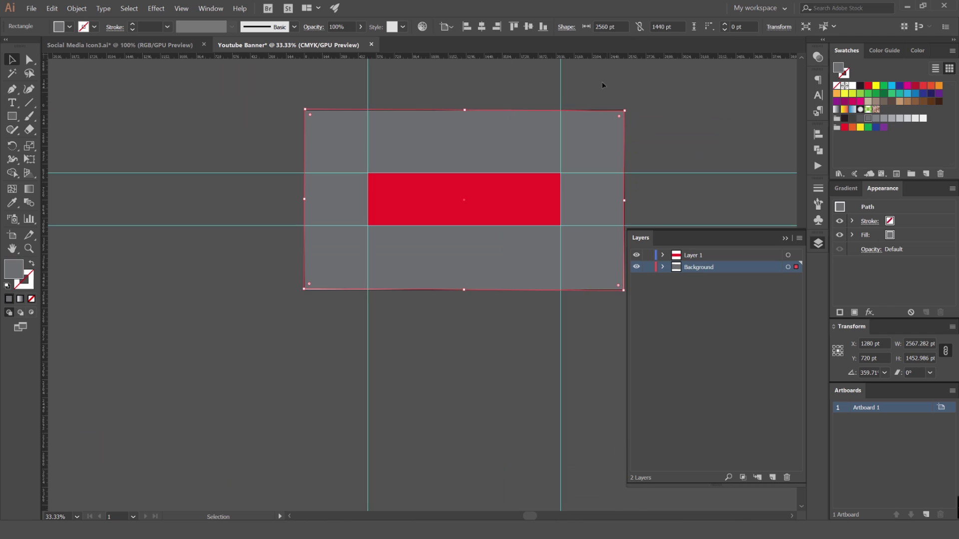
pyautogui.hotkey('ctrl', 'z')
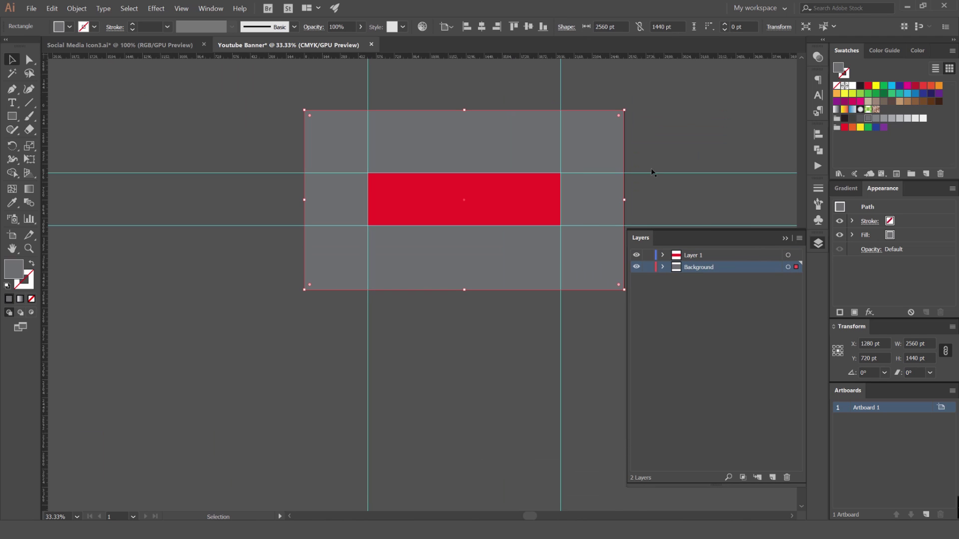
pyautogui.scroll(2, 677, 189)
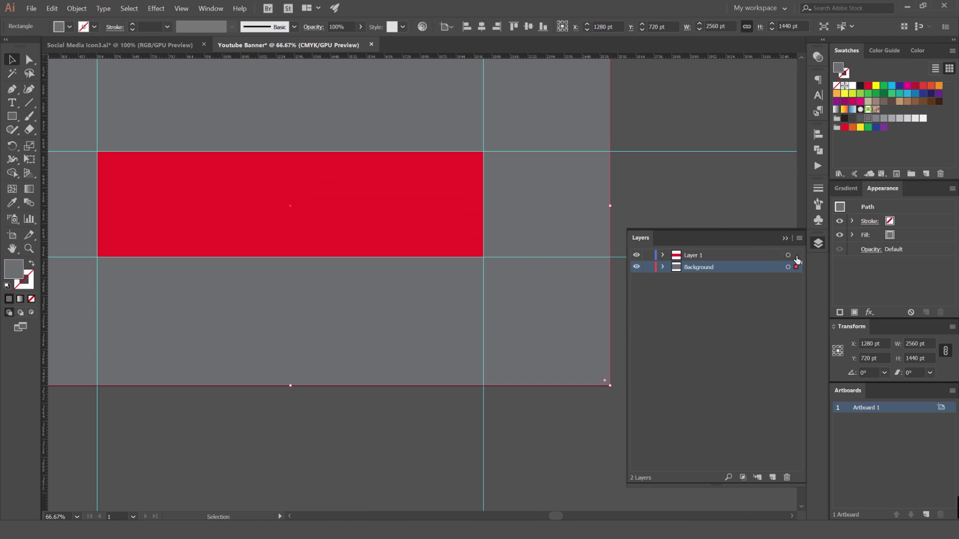
pyautogui.moveTo(796, 266)
pyautogui.mouseDown()
pyautogui.moveTo(797, 256)
pyautogui.moveTo(797, 268)
pyautogui.mouseUp()
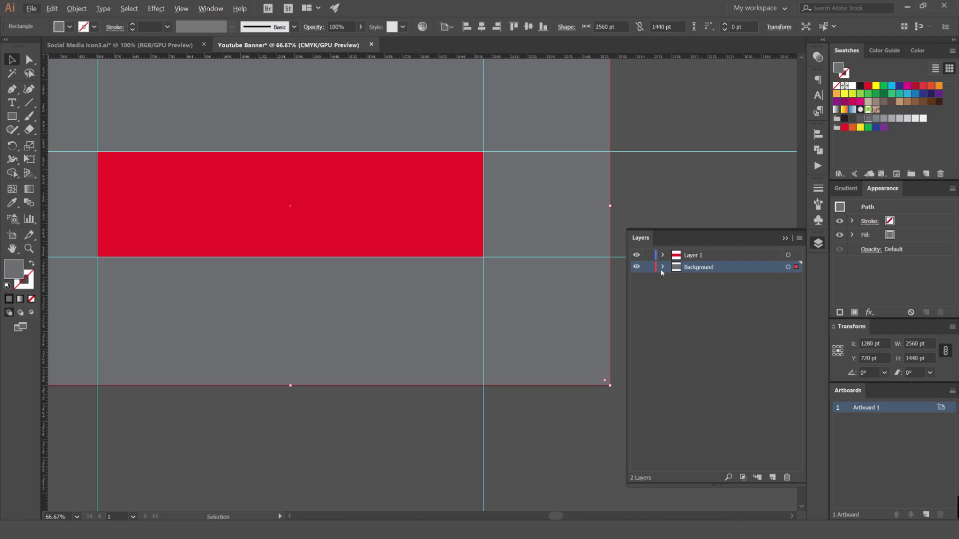
# - Test the Background layer's lock by moving the red rectangle while the layer is locked
pyautogui.hotkey('ctrl', '2')
pyautogui.scroll(-2, 657, 130)
pyautogui.moveTo(548, 150); pyautogui.dragTo(606, 131)
pyautogui.hotkey('ctrl', 'z')
pyautogui.scroll(2, 497, 156)
pyautogui.scroll(3, 464, 190)
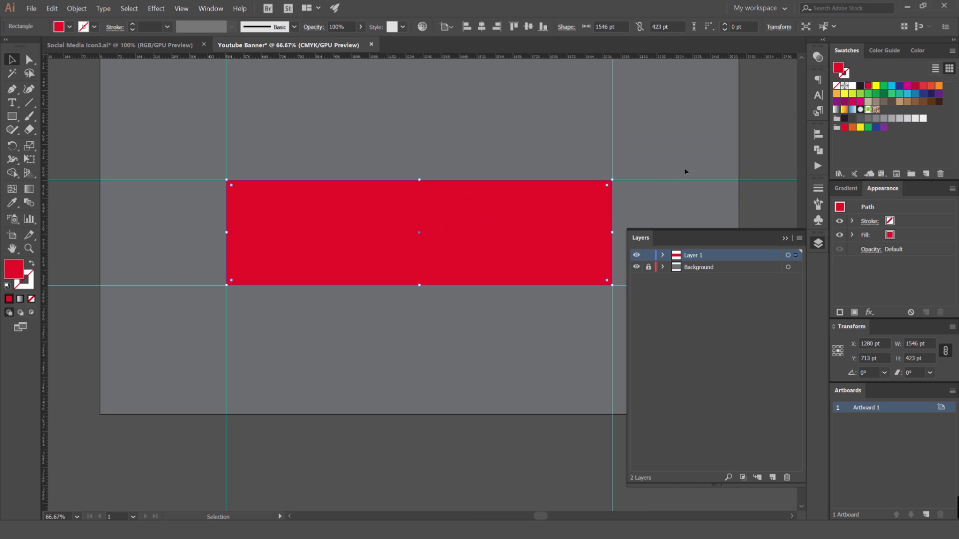
pyautogui.hscroll(2, 685, 171)
pyautogui.click(648, 267)
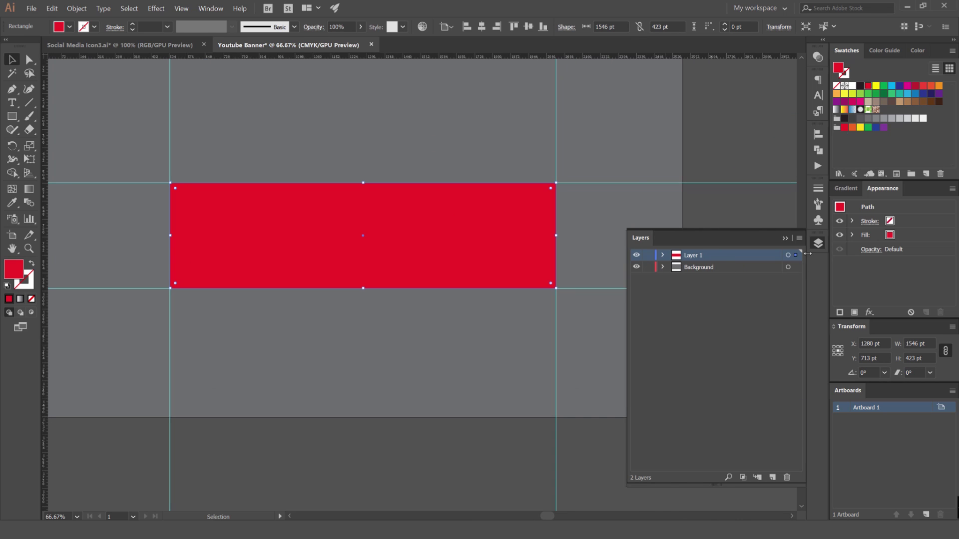
# - Fill the central red rectangle with white and move it to the Background layer
pyautogui.click(853, 86)
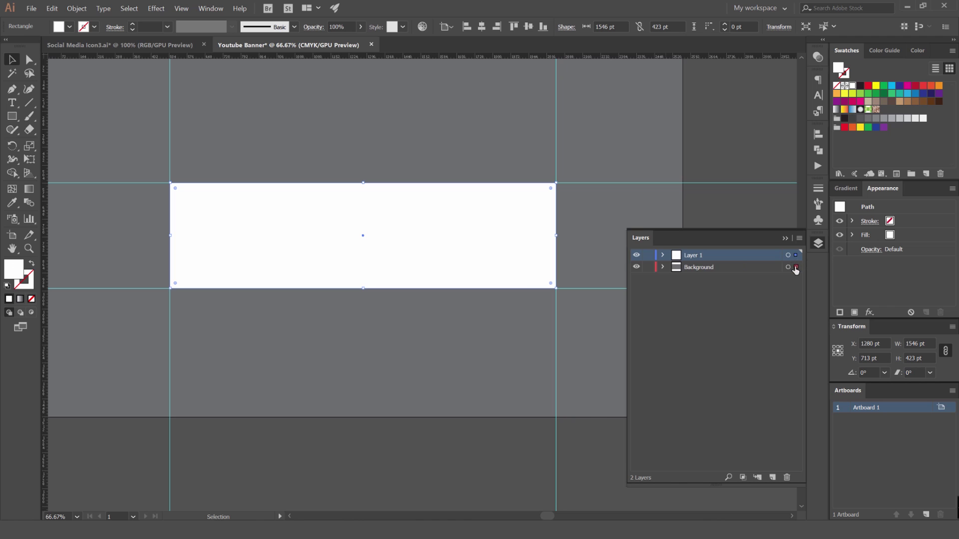
pyautogui.moveTo(796, 271); pyautogui.dragTo(796, 269)
pyautogui.hotkey('ctrl', '-')
pyautogui.click(687, 136)
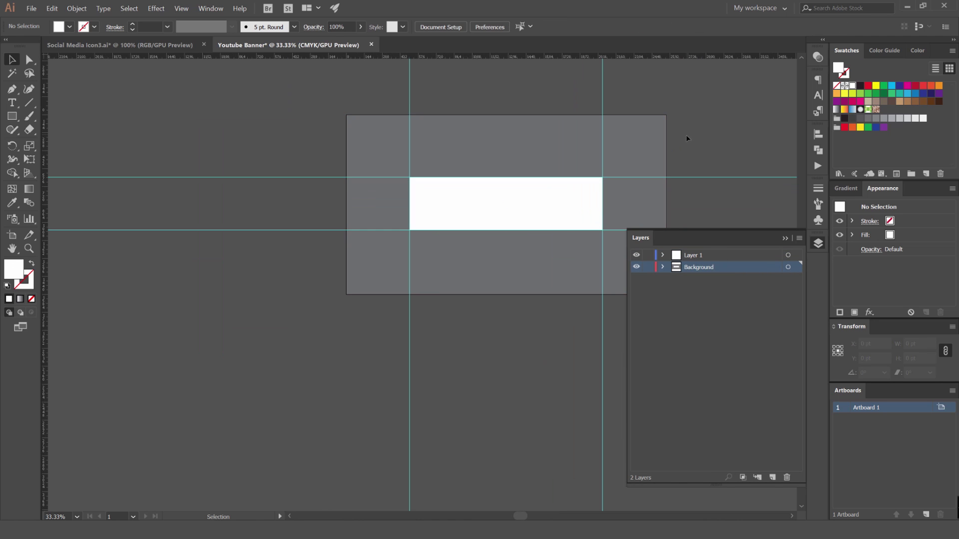
# - Lock the Background layer
pyautogui.hotkey('ctrl', '+')
pyautogui.hotkey('ctrl', '+')
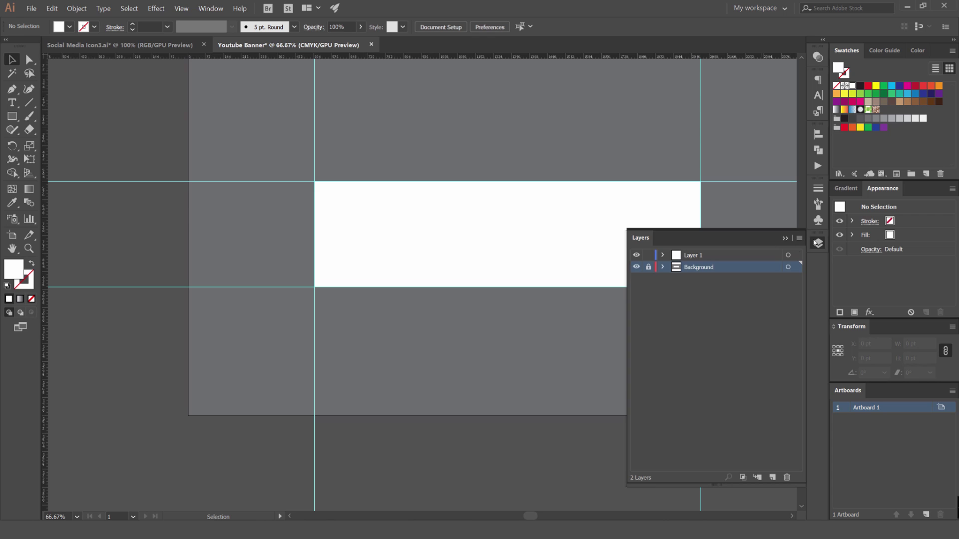
pyautogui.click(817, 243)
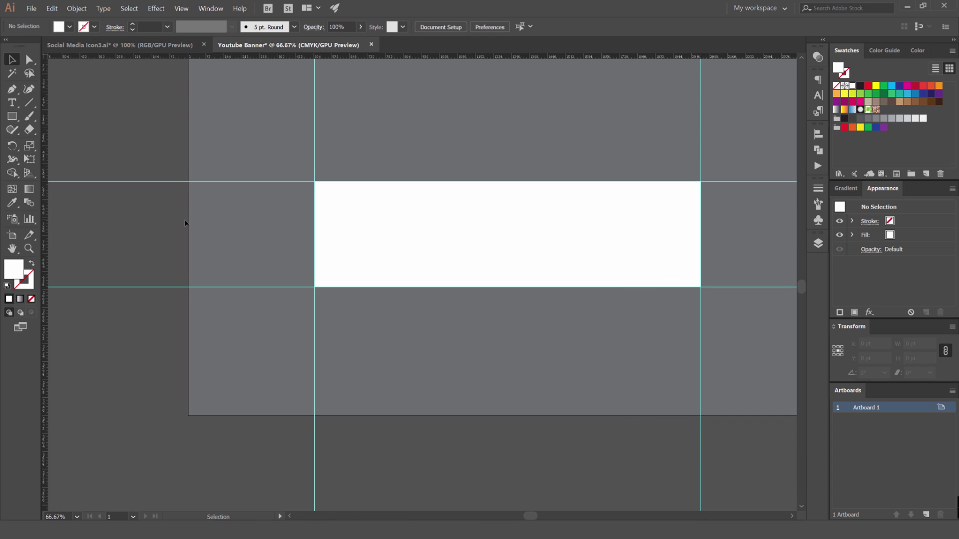
pyautogui.scroll(1, 185, 222)
pyautogui.press('a')
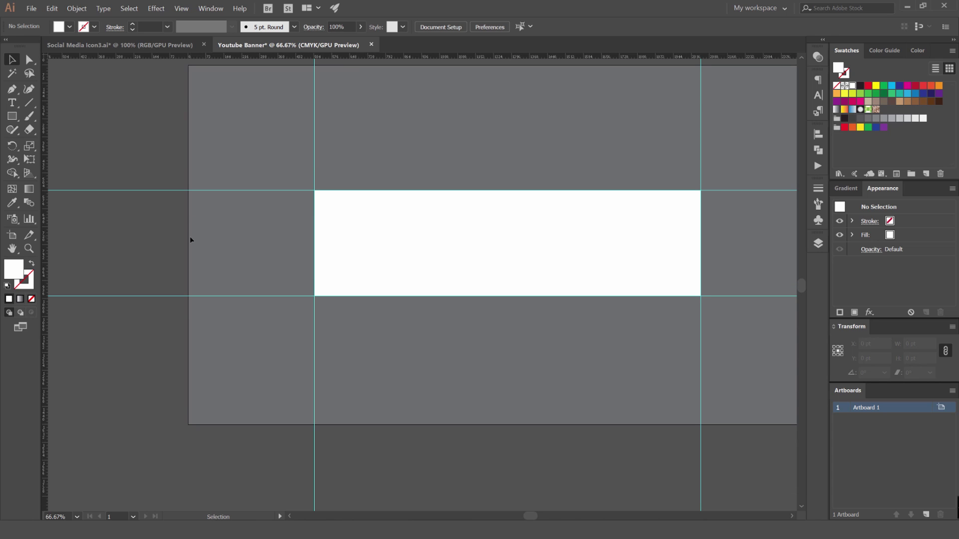
pyautogui.press('m')
pyautogui.hscroll(5, 662, 212)
pyautogui.hscroll(-3, 172, 228)
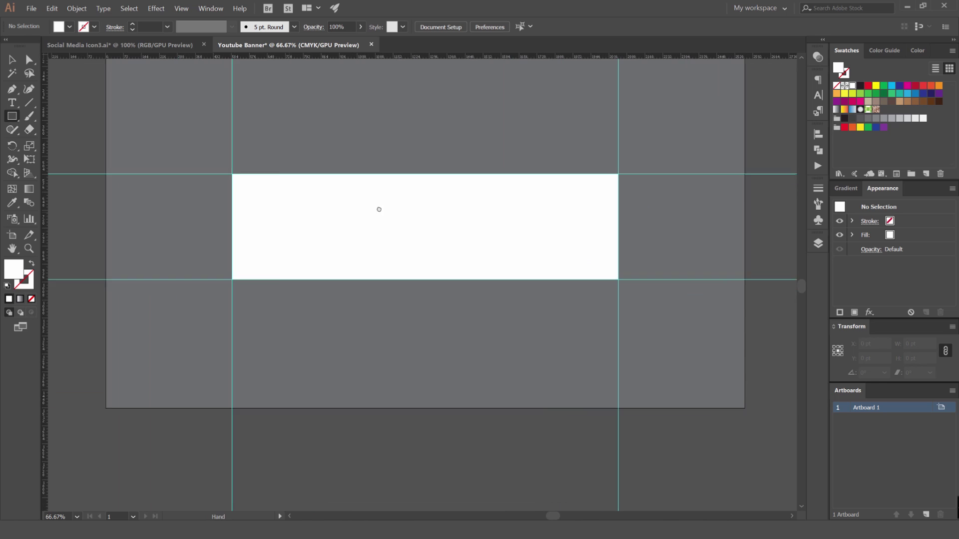
pyautogui.scroll(3, 229, 218)
pyautogui.scroll(-4, 255, 225)
pyautogui.scroll(2, 408, 235)
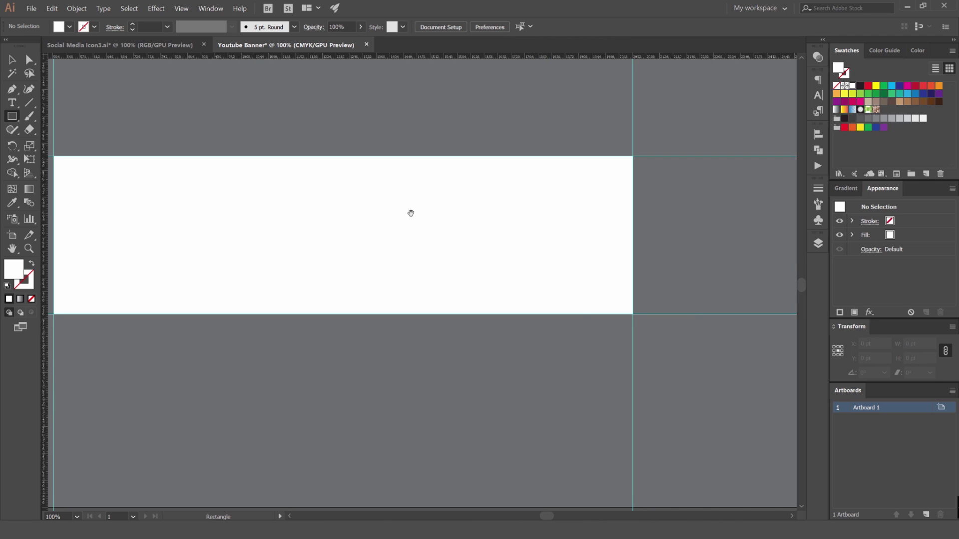
pyautogui.scroll(-2, 404, 228)
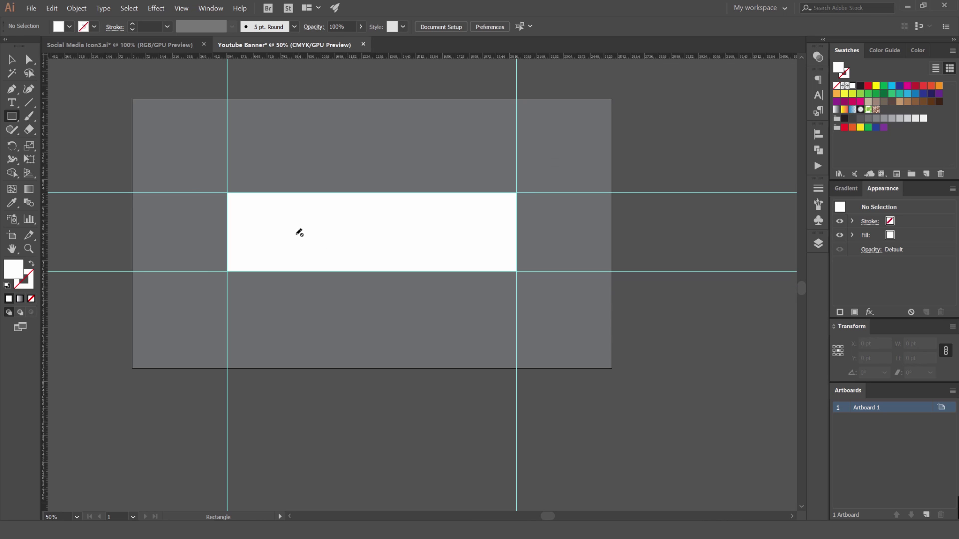
pyautogui.moveTo(299, 232); pyautogui.dragTo(408, 238)
pyautogui.scroll(1, 462, 234)
# - Rename Layer 1, the layer above Background
pyautogui.click(818, 243)
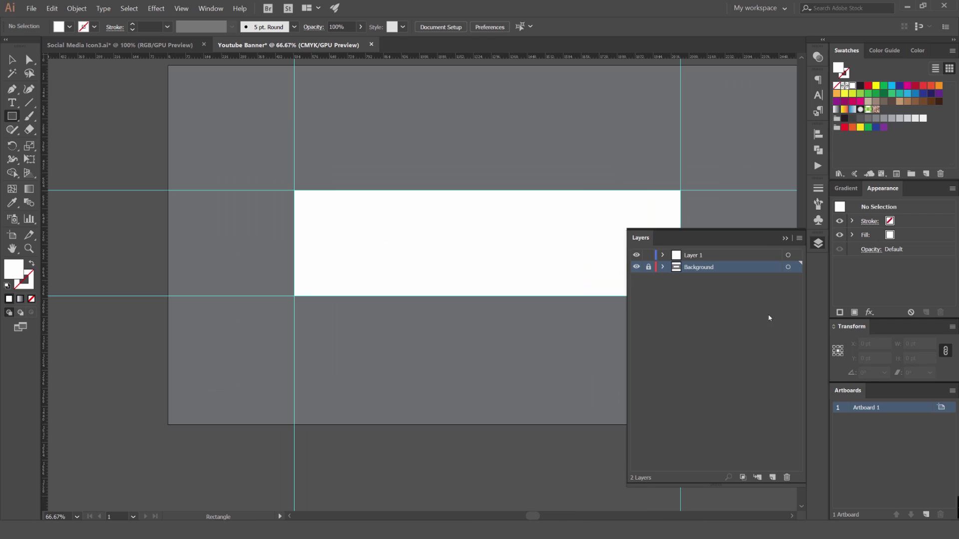
pyautogui.doubleClick(691, 256)
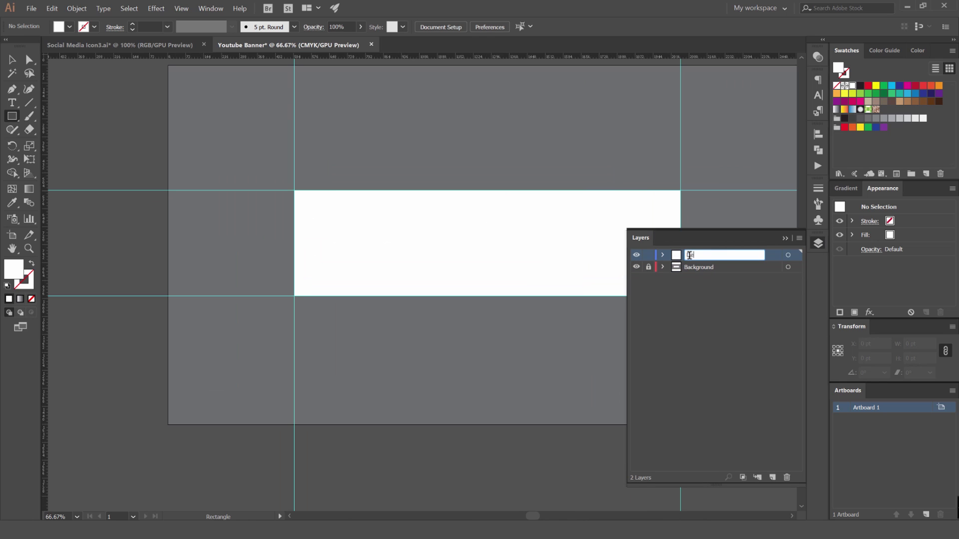
pyautogui.press('Return')
pyautogui.hotkey('ctrl', '1')
pyautogui.press('v')
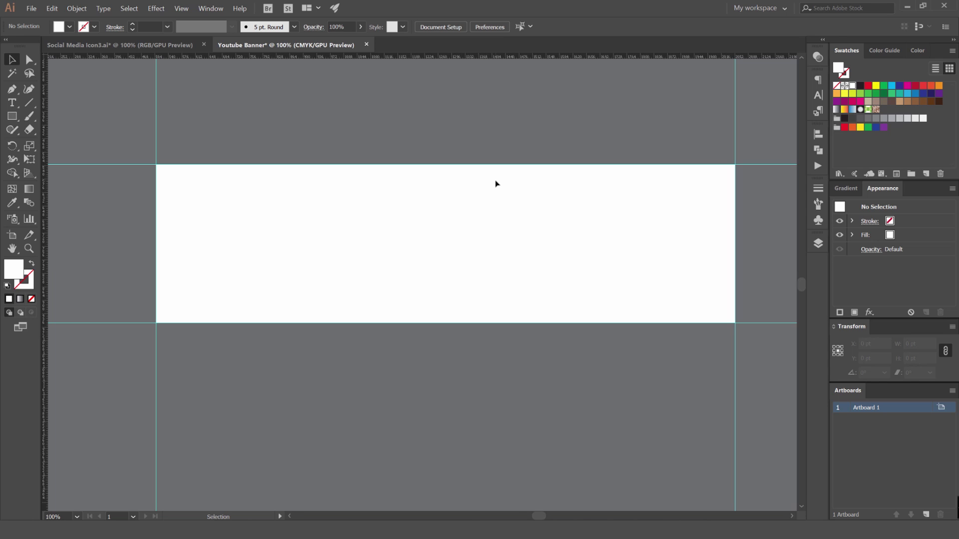
pyautogui.hscroll(-1, 420, 160)
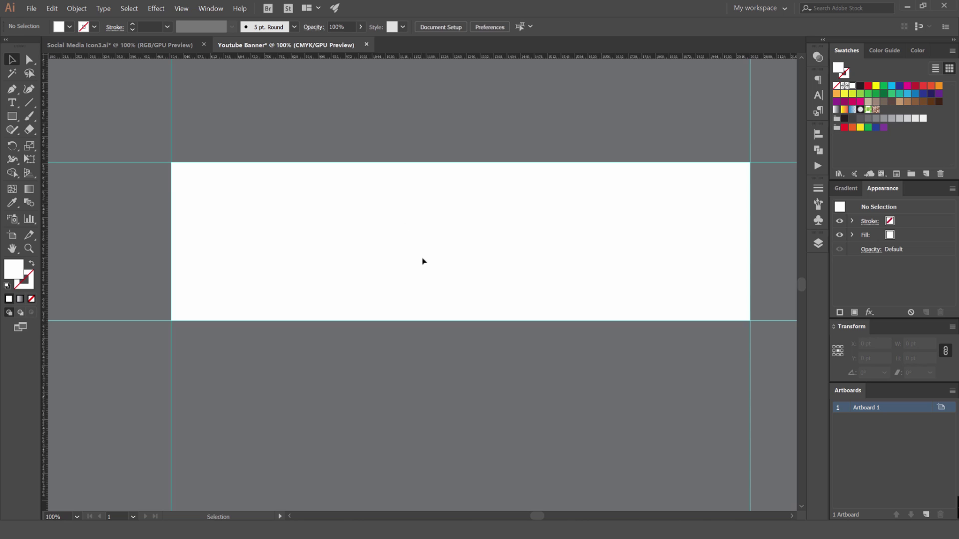
# - Add the text "The adventurer" inside the white safe area
pyautogui.press('t')
pyautogui.click(371, 226)
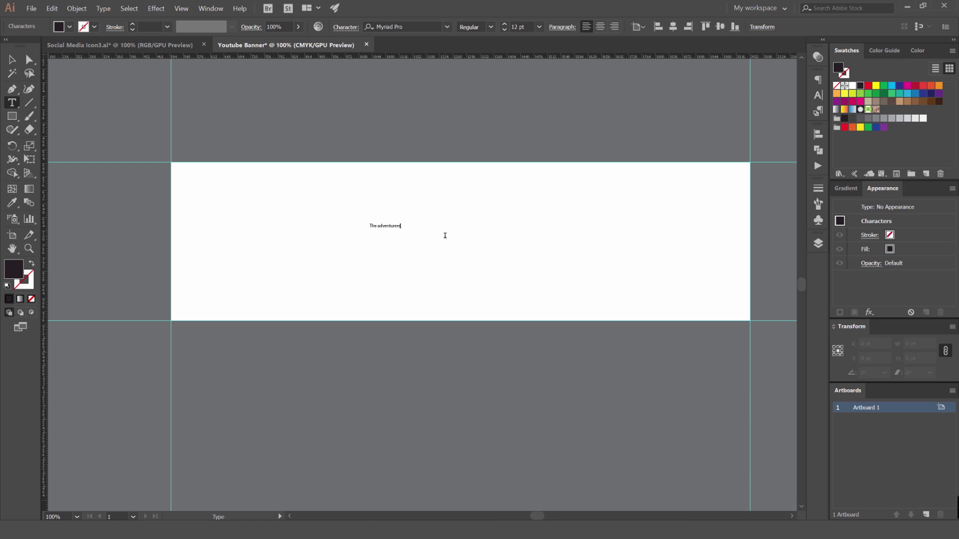
pyautogui.click(11, 62)
# - Scale the "The adventurer" text to about 870 pt wide and move it near the middle of the safe area
pyautogui.moveTo(401, 224); pyautogui.dragTo(595, 155)
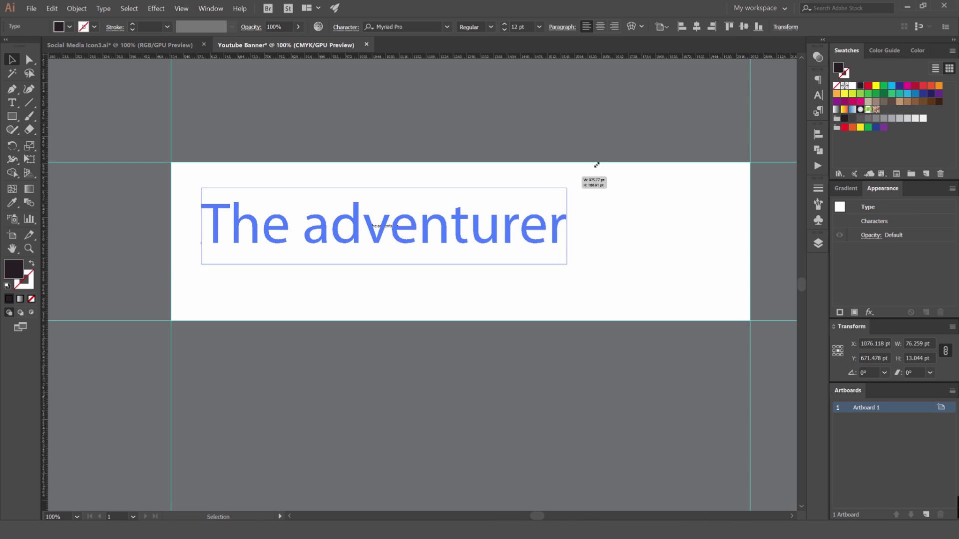
pyautogui.moveTo(488, 241); pyautogui.dragTo(543, 238)
pyautogui.click(567, 270)
pyautogui.click(638, 213)
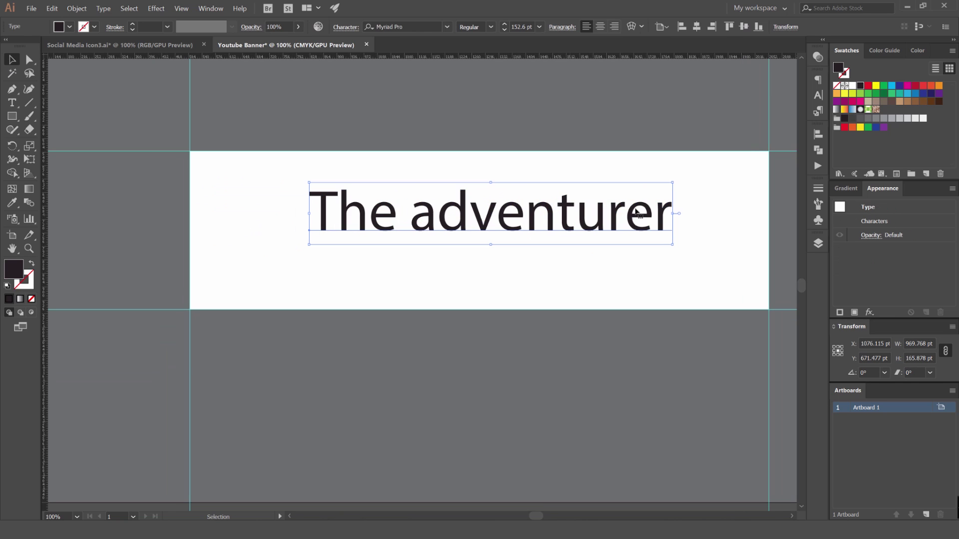
pyautogui.moveTo(672, 182); pyautogui.dragTo(649, 180)
pyautogui.moveTo(552, 214); pyautogui.dragTo(388, 243)
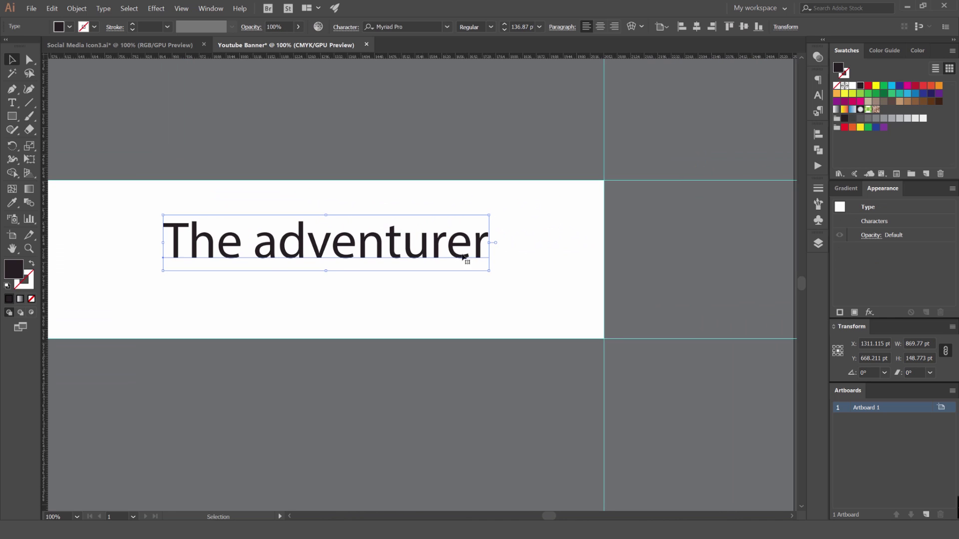
# - Set the title text's font to Parker
pyautogui.scroll(2, 429, 252)
pyautogui.scroll(-2, 434, 253)
pyautogui.click(419, 234)
pyautogui.click(448, 27)
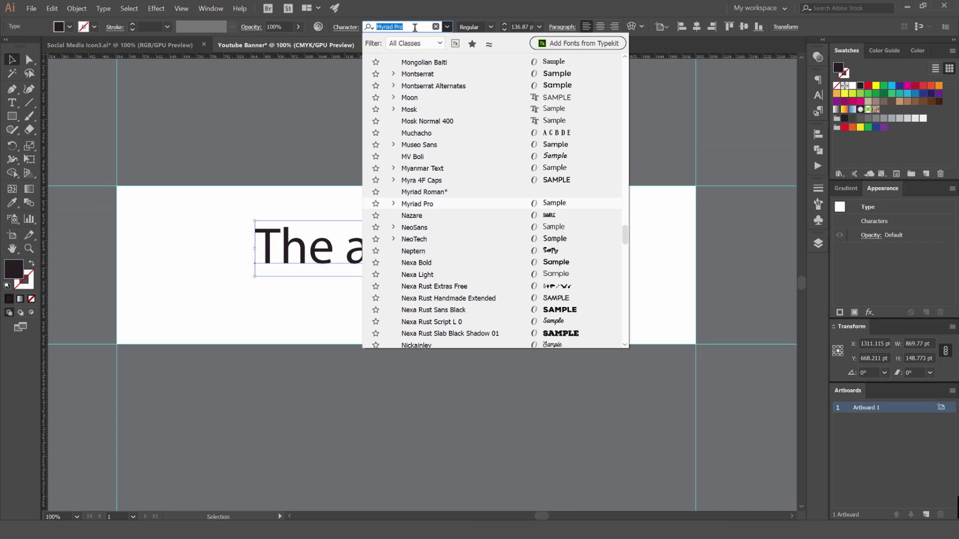
pyautogui.write('Parker')
pyautogui.press('Return')
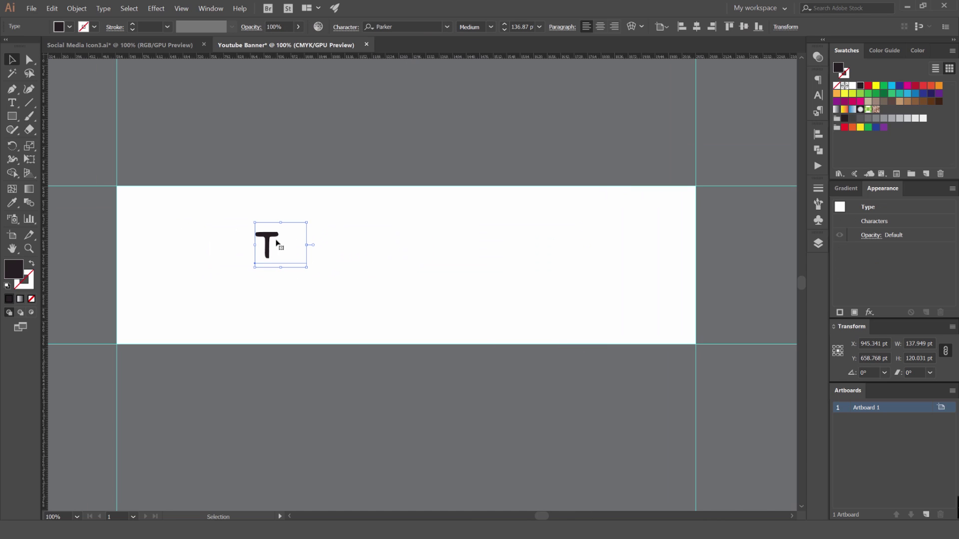
# - Change the whole title text's font to Rimbo
pyautogui.doubleClick(277, 244)
pyautogui.hotkey('ctrl', 'a')
pyautogui.click(448, 27)
pyautogui.scroll(-3, 444, 161)
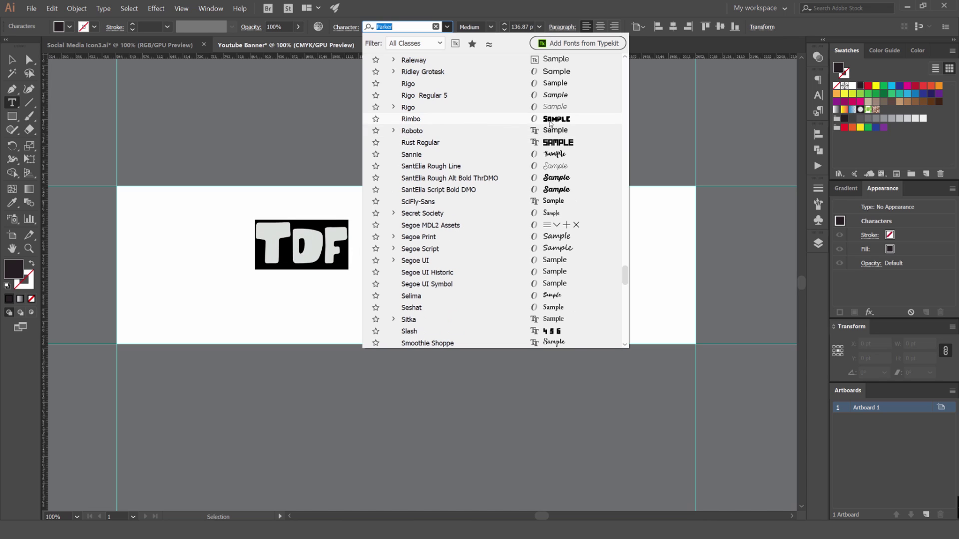
pyautogui.click(550, 123)
# - Retype the title so that it reads "The adventure"
pyautogui.click(295, 248)
pyautogui.hotkey('shift', 'End')
pyautogui.write('HE')
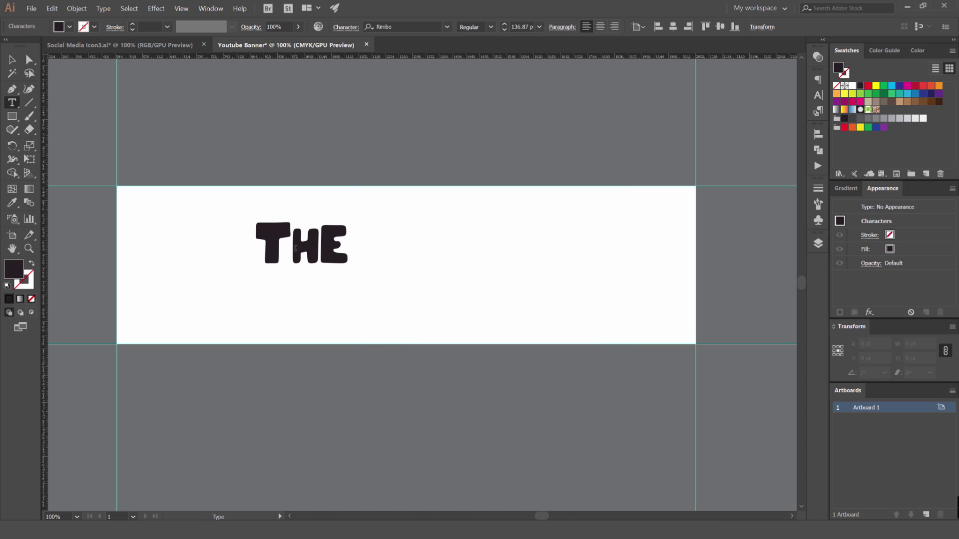
pyautogui.write(' adventure')
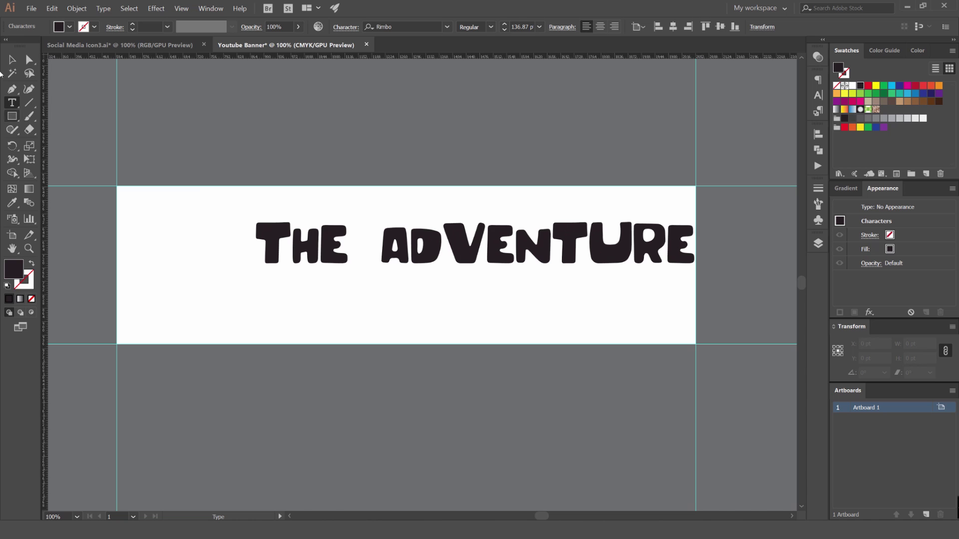
# - Scale the title down to about 970 pt wide and place it near the middle of the white safe area
pyautogui.click(12, 59)
pyautogui.moveTo(696, 228); pyautogui.dragTo(656, 227)
pyautogui.moveTo(555, 235); pyautogui.dragTo(461, 234)
pyautogui.hotkey('shift', 'Right')
pyautogui.hotkey('shift', 'Right')
pyautogui.hotkey('shift', 'Right')
pyautogui.hotkey('shift', 'Right')
pyautogui.hotkey('shift', 'Right')
pyautogui.hotkey('shift', 'Down')
pyautogui.hotkey('shift', 'Down')
pyautogui.hotkey('shift', 'Down')
pyautogui.hotkey('shift', 'Down')
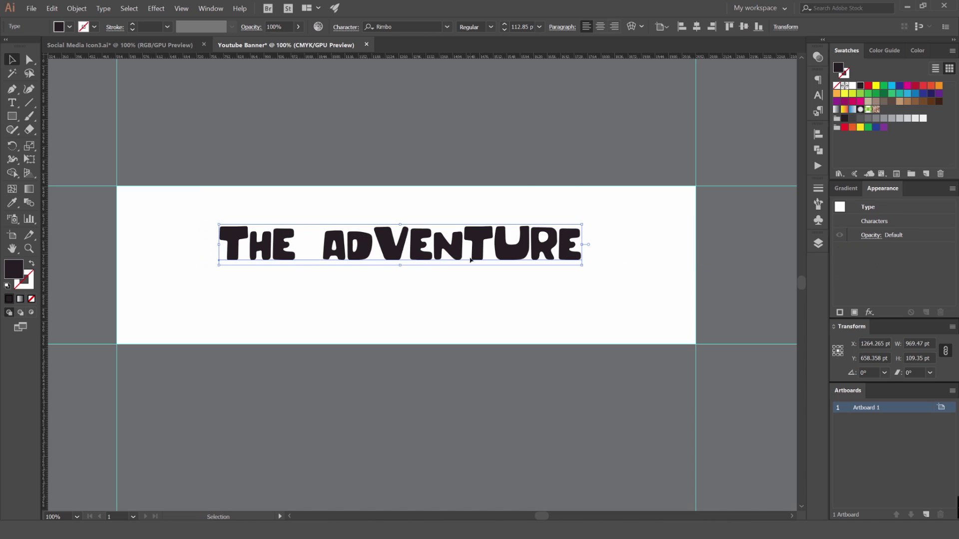
pyautogui.hotkey('shift', 'Right')
pyautogui.hotkey('shift', 'Right')
pyautogui.hotkey('shift', 'Right')
pyautogui.click(515, 160)
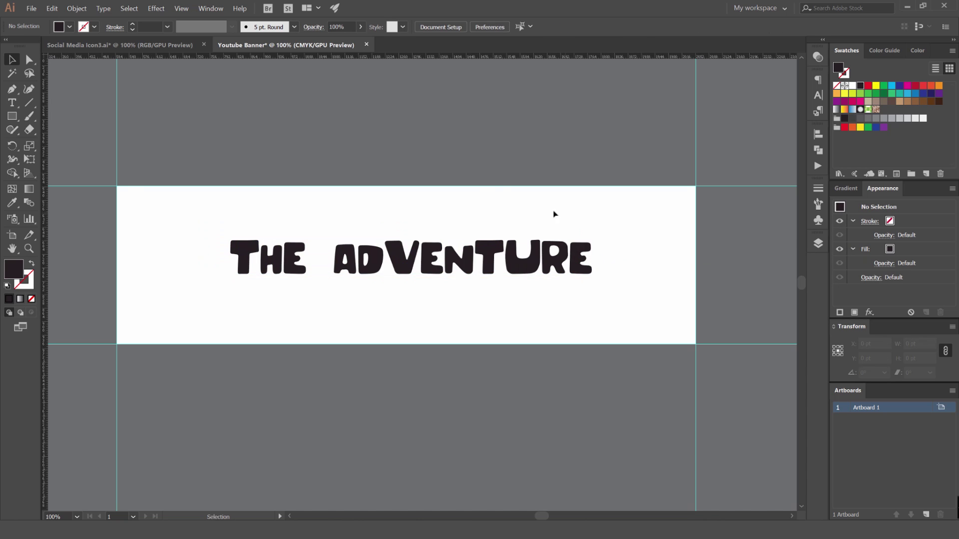
# - Move the title up out of the safe area, just above its upper edge
pyautogui.moveTo(553, 213); pyautogui.dragTo(582, 203)
pyautogui.moveTo(625, 247); pyautogui.dragTo(625, 146)
pyautogui.click(589, 112)
# - Draw a 1546 x 423 pt rectangle exactly over the safe area and fill it with yellow
pyautogui.moveTo(289, 236); pyautogui.dragTo(324, 233)
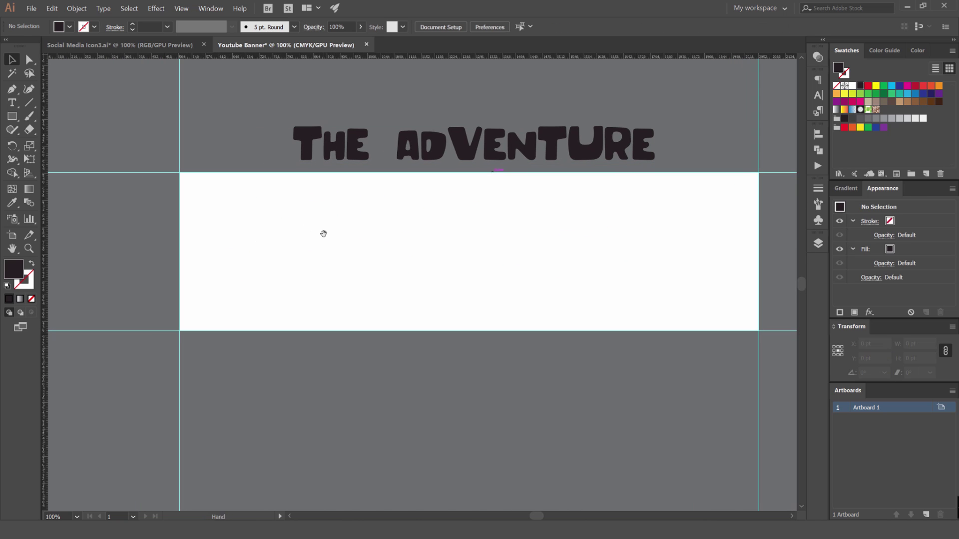
pyautogui.press('m')
pyautogui.moveTo(179, 174); pyautogui.dragTo(139, 160)
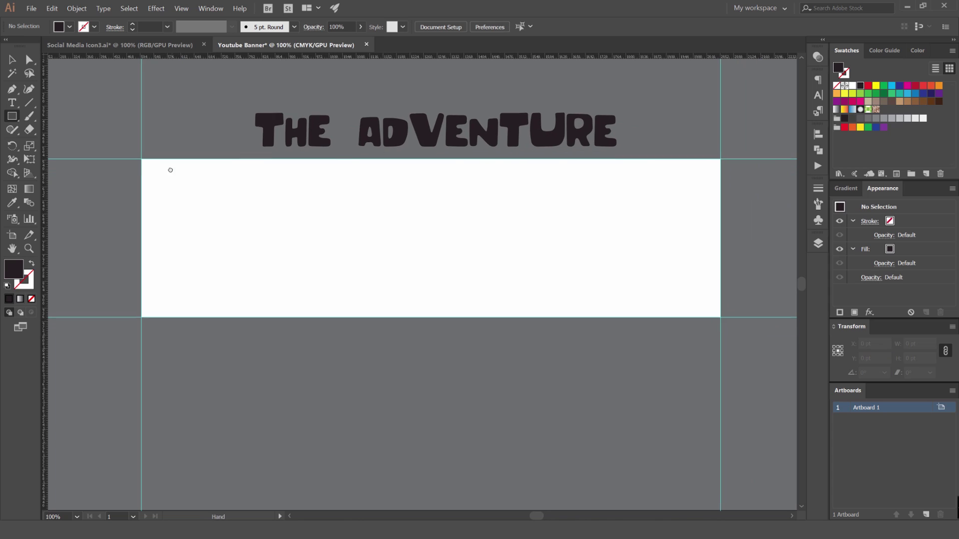
pyautogui.click(12, 122)
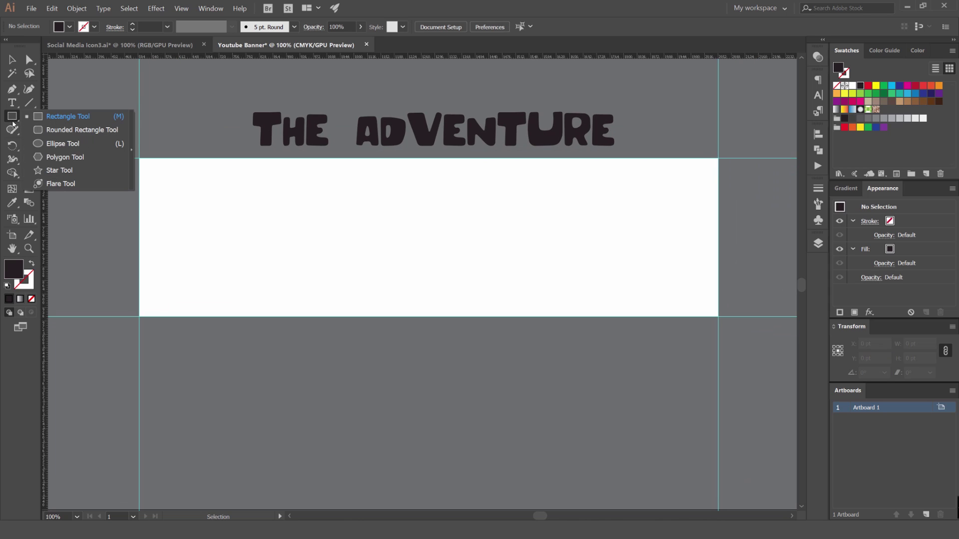
pyautogui.click(37, 119)
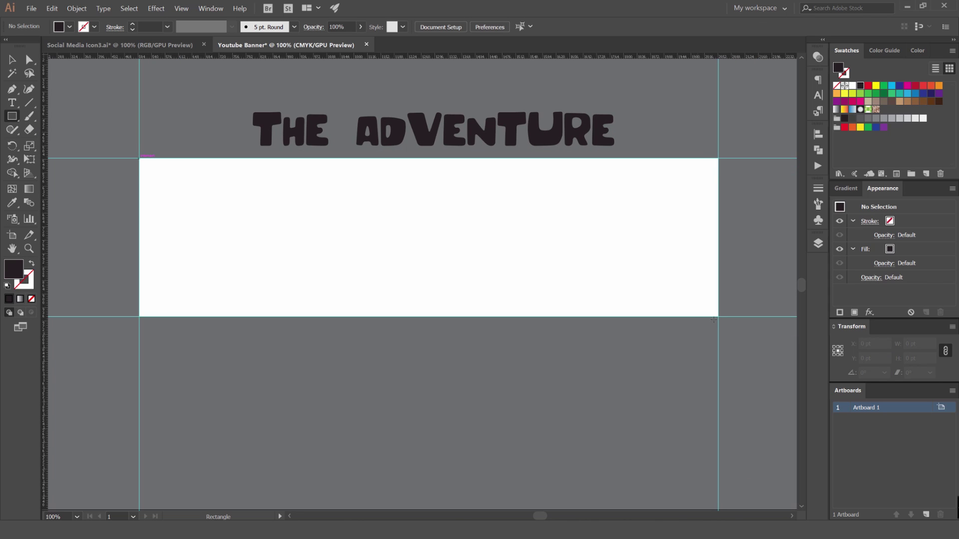
pyautogui.moveTo(718, 316); pyautogui.dragTo(140, 159)
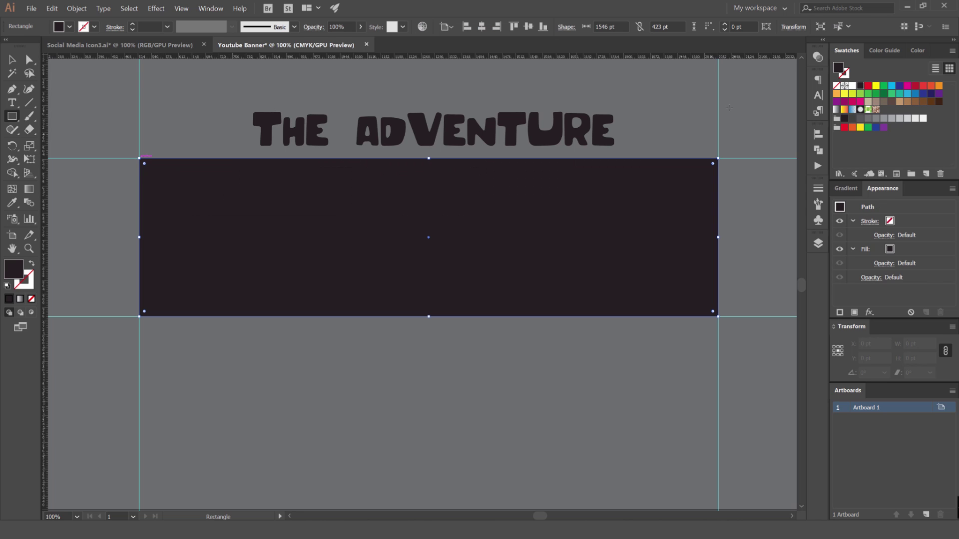
pyautogui.click(845, 94)
pyautogui.press('v')
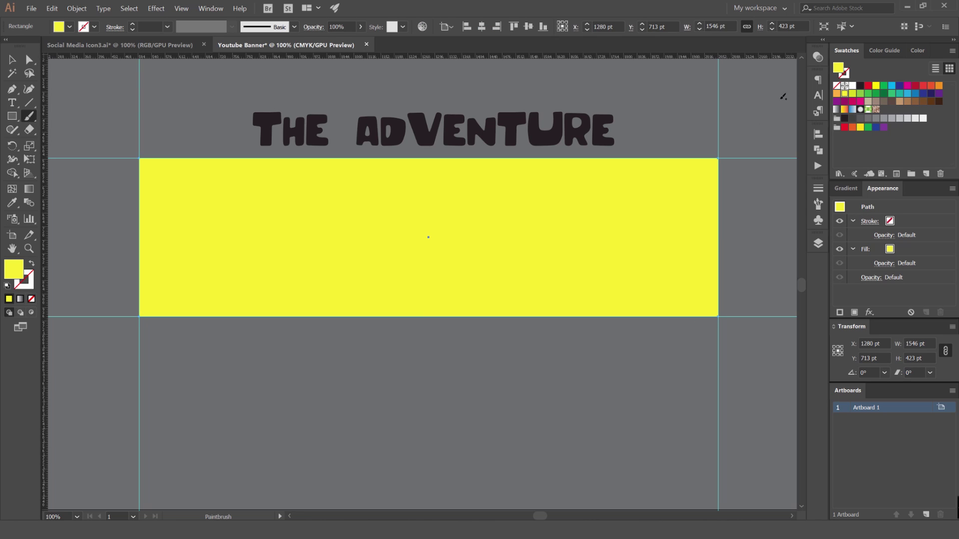
# - Change the rectangle's fill to a warm sand yellow with C 2, M 17, Y 74, K 0
pyautogui.click(754, 97)
pyautogui.click(952, 51)
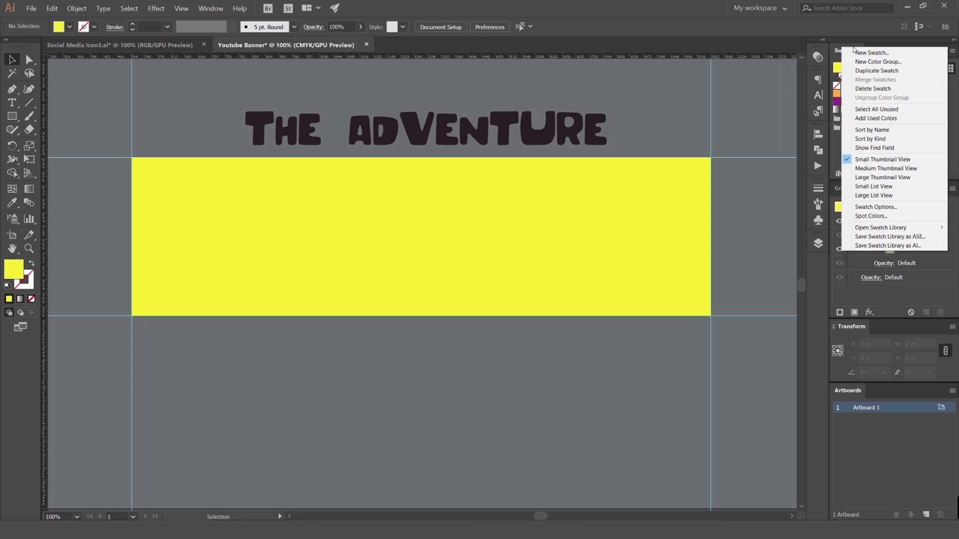
pyautogui.click(673, 190)
pyautogui.click(885, 50)
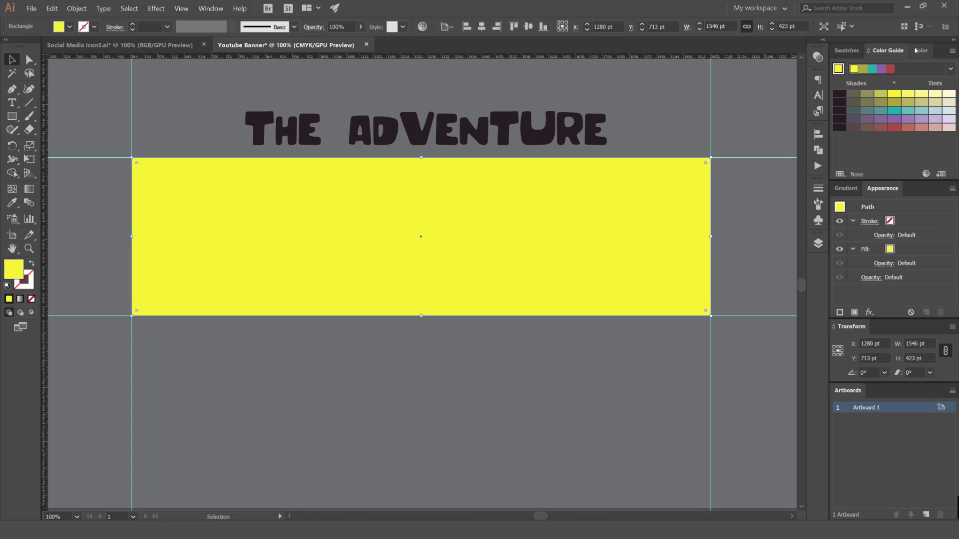
pyautogui.click(914, 51)
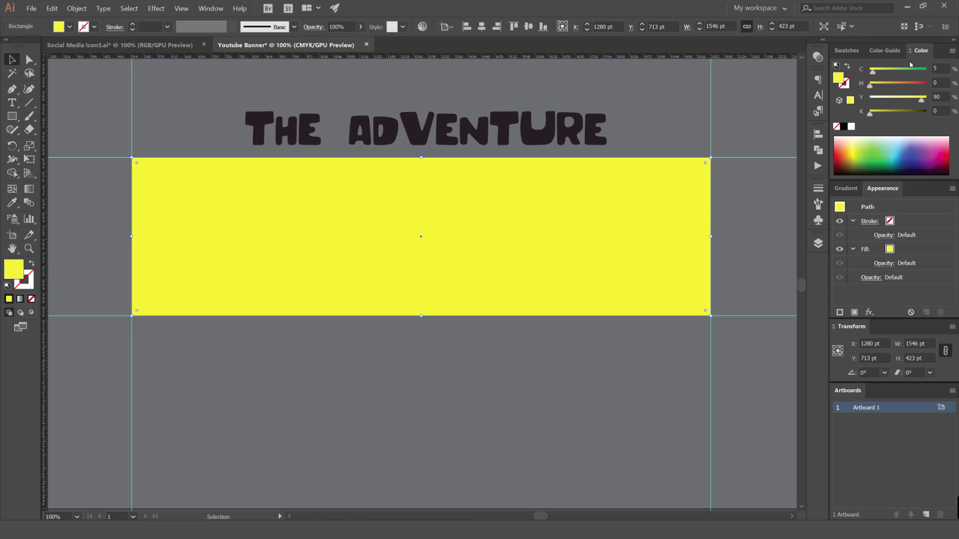
pyautogui.moveTo(875, 75); pyautogui.dragTo(879, 87)
pyautogui.scroll(1, 699, 150)
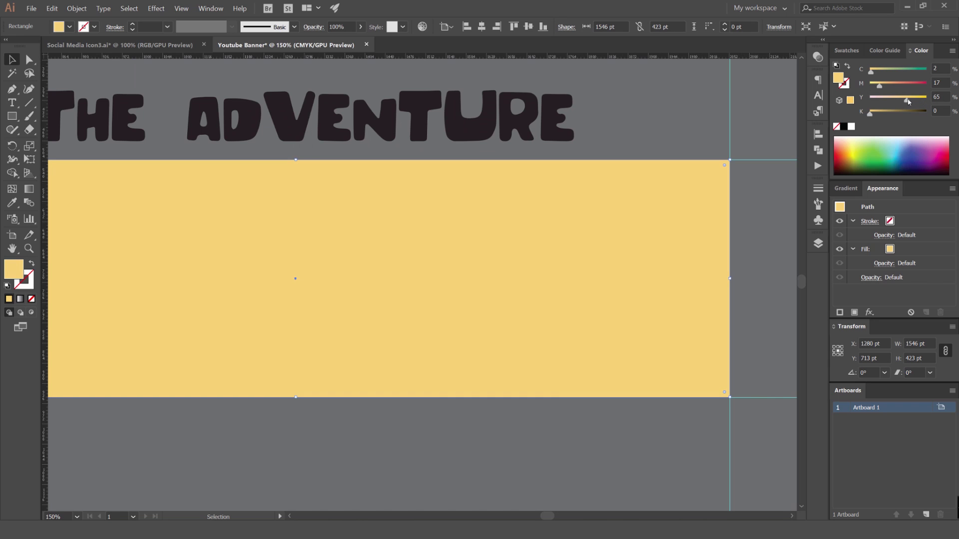
pyautogui.scroll(-4, 722, 114)
pyautogui.scroll(2, 712, 120)
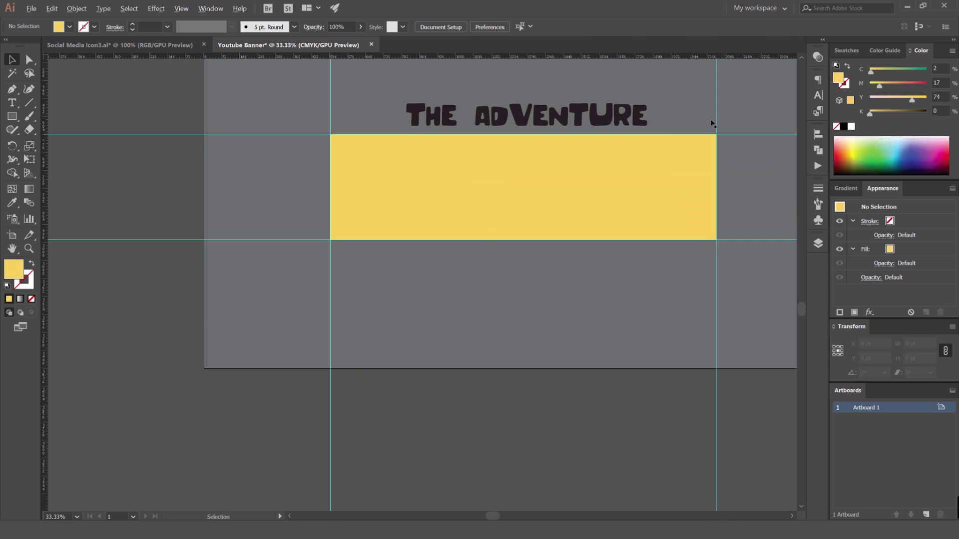
pyautogui.hotkey('ctrl', 'shift', 'a')
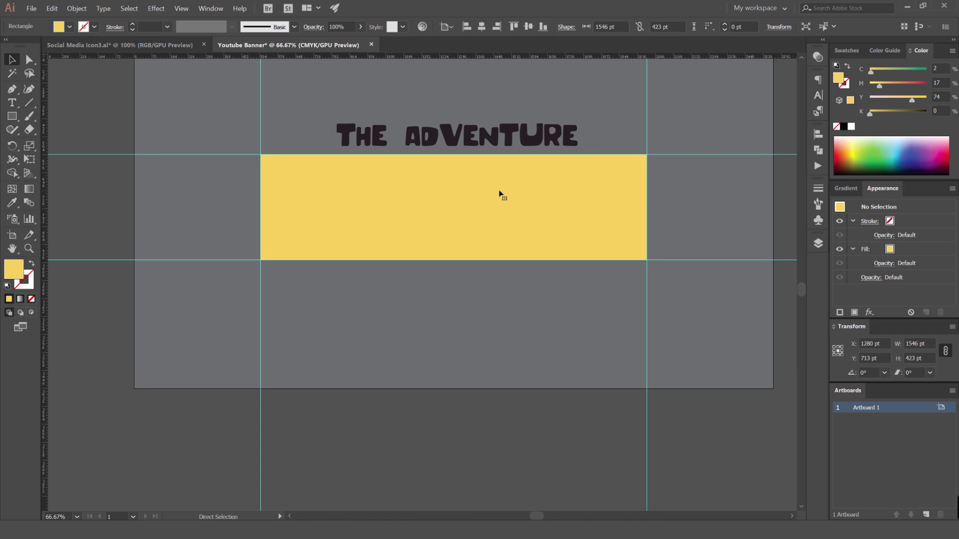
# - Draw a triangle with the Pen tool between the rectangle's upper-right corner, bottom-edge midpoint and lower-right corner, and fill it with green
pyautogui.click(848, 51)
pyautogui.scroll(1, 636, 196)
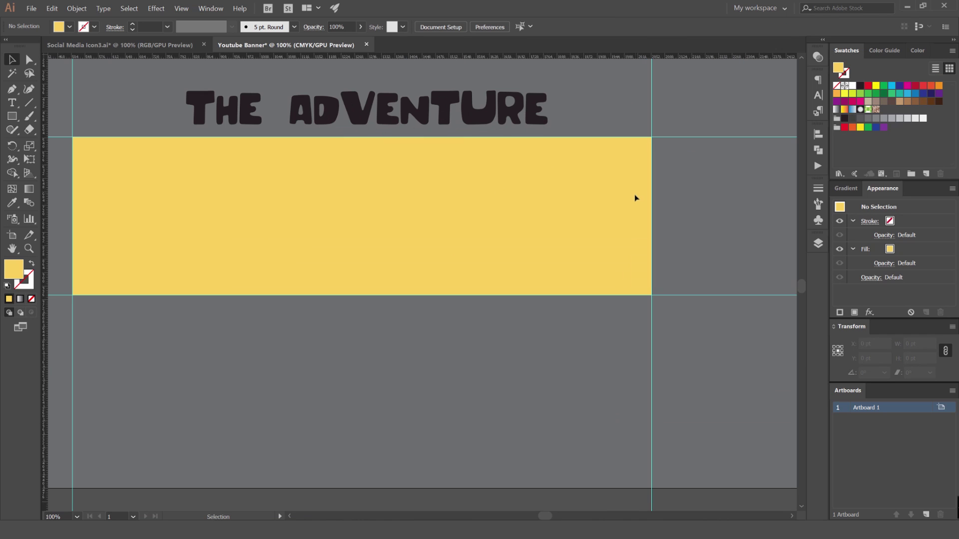
pyautogui.moveTo(670, 185); pyautogui.dragTo(644, 216)
pyautogui.press('p')
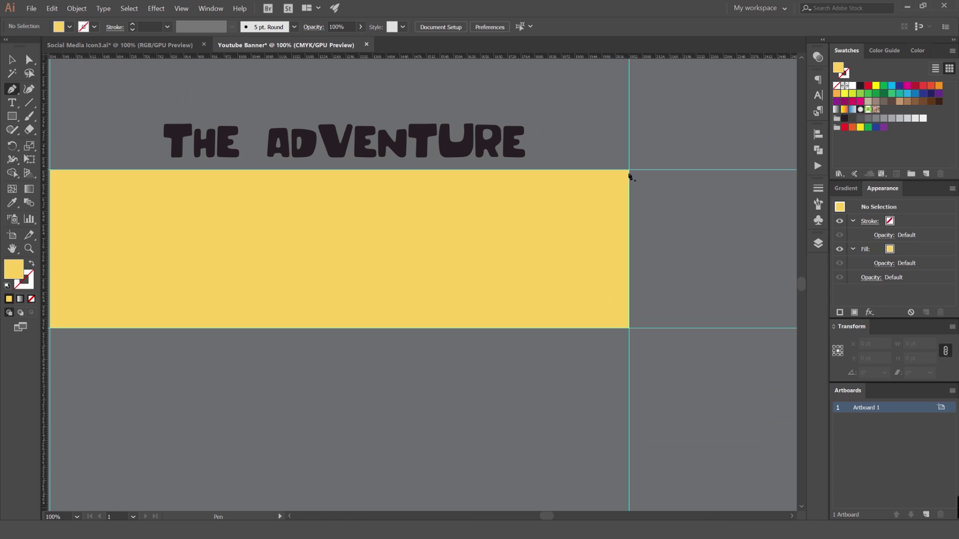
pyautogui.scroll(4, 631, 173)
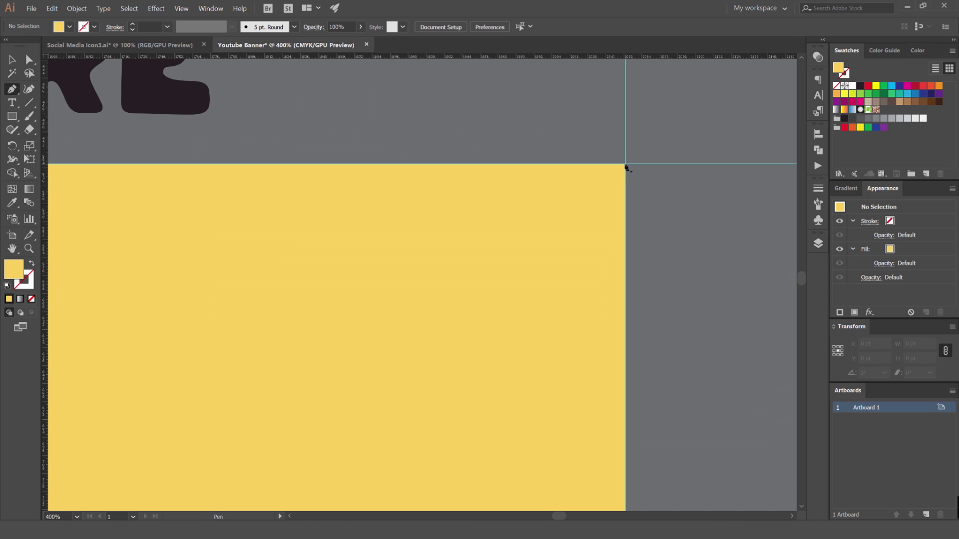
pyautogui.click(626, 166)
pyautogui.scroll(-4, 626, 167)
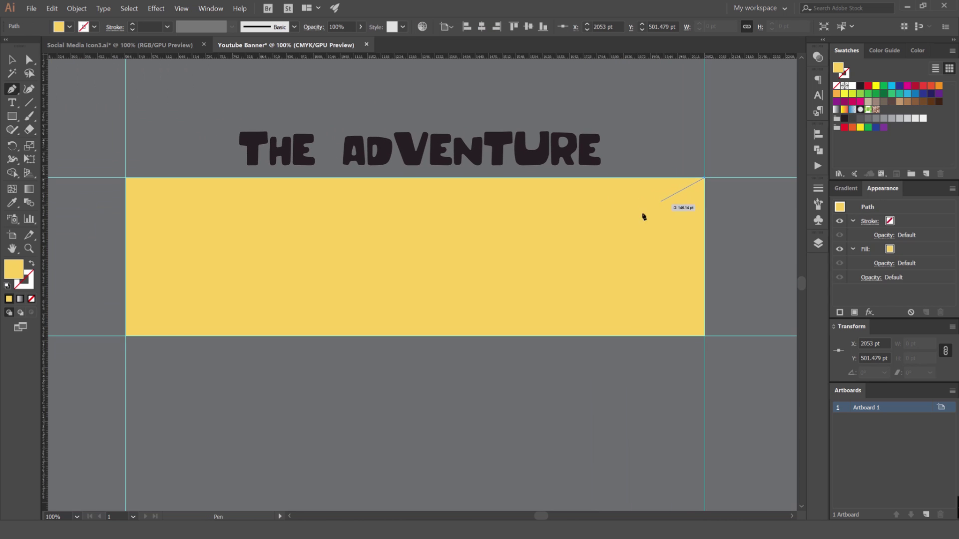
pyautogui.click(414, 336)
pyautogui.click(705, 336)
pyautogui.click(705, 177)
pyautogui.press('v')
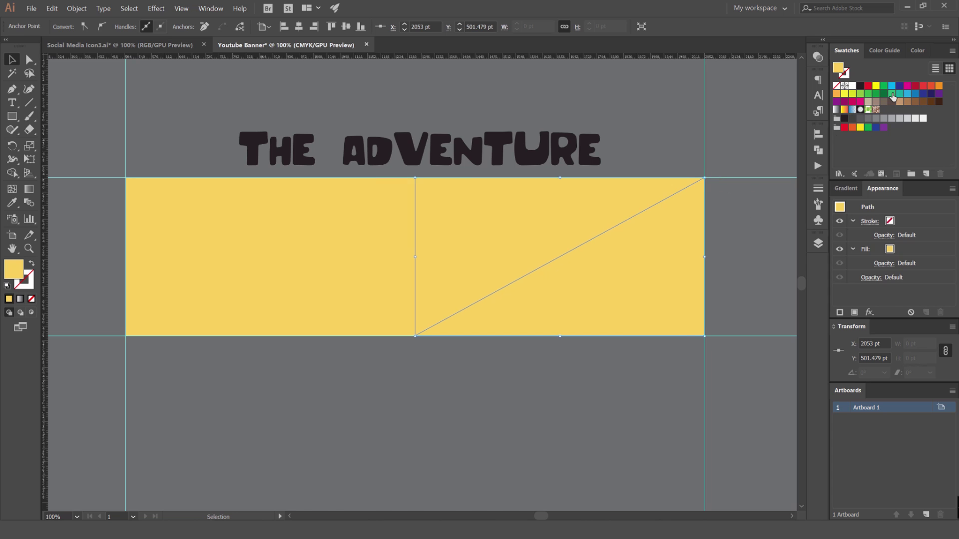
pyautogui.click(892, 94)
pyautogui.click(728, 122)
# - Lower the green triangle's upper corner to make it 304.5 pt high and place a copy of the triangle to its left
pyautogui.hscroll(3, 625, 210)
pyautogui.press('a')
pyautogui.moveTo(627, 177); pyautogui.dragTo(477, 251)
pyautogui.click(657, 217)
pyautogui.hotkey('ctrl', '-')
pyautogui.press('v')
pyautogui.hotkey('ctrl', '+')
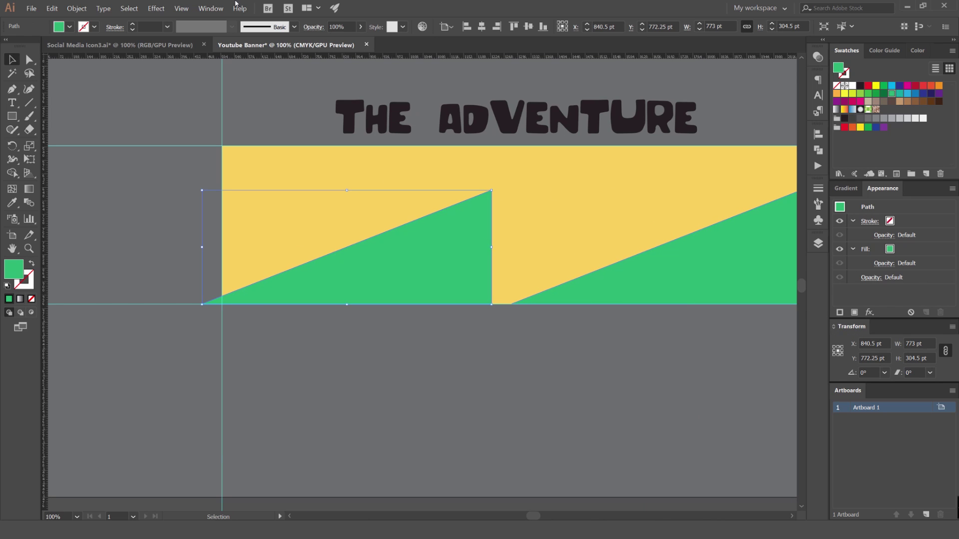
# - Flip the left copy of the green triangle horizontally
pyautogui.click(210, 8)
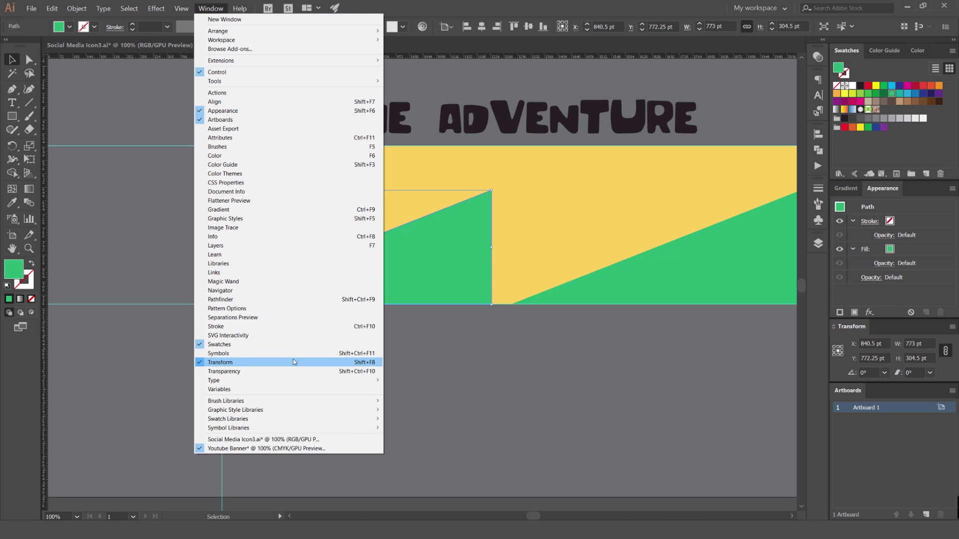
pyautogui.click(294, 362)
pyautogui.click(951, 329)
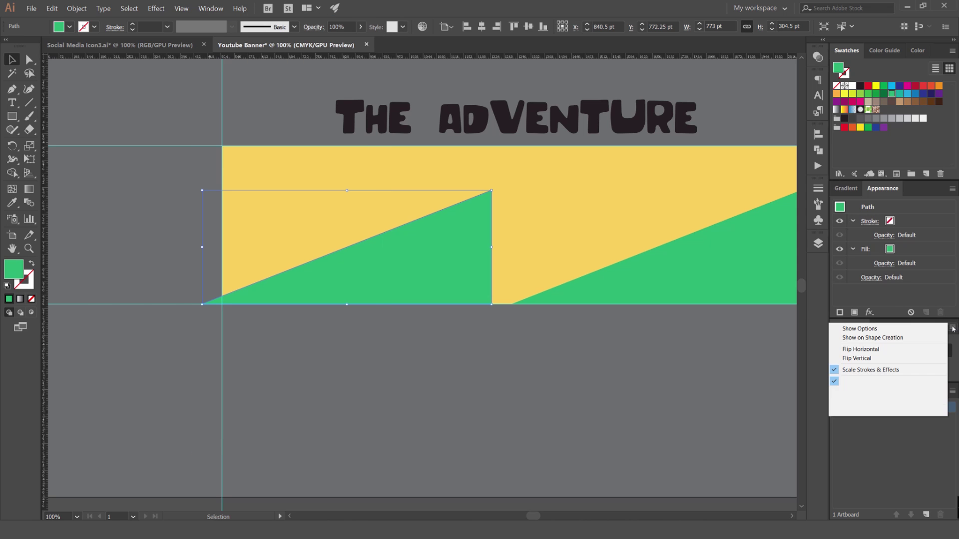
pyautogui.click(873, 350)
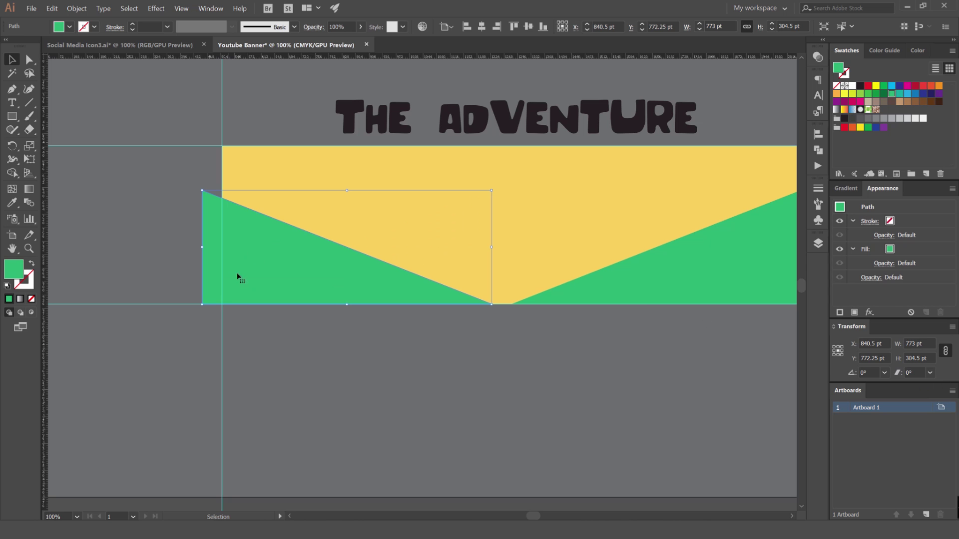
# - Move the flipped triangle against the rectangle's left edge so that both green slopes meet at the bottom middle
pyautogui.click(287, 353)
pyautogui.scroll(1, 255, 260)
pyautogui.moveTo(256, 260); pyautogui.dragTo(287, 265)
pyautogui.scroll(-4, 220, 238)
pyautogui.click(597, 410)
pyautogui.scroll(3, 546, 347)
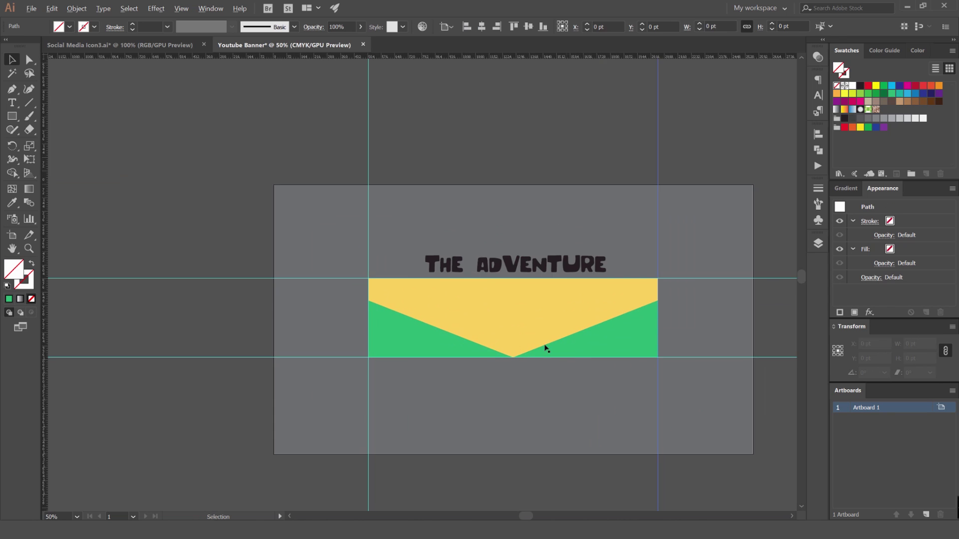
# - Draw an upright triangle about 305 x 264 pt with the Star tool, left of the middle of the yellow rectangle
pyautogui.hscroll(2, 539, 323)
pyautogui.scroll(-1, 460, 297)
pyautogui.hscroll(1, 467, 284)
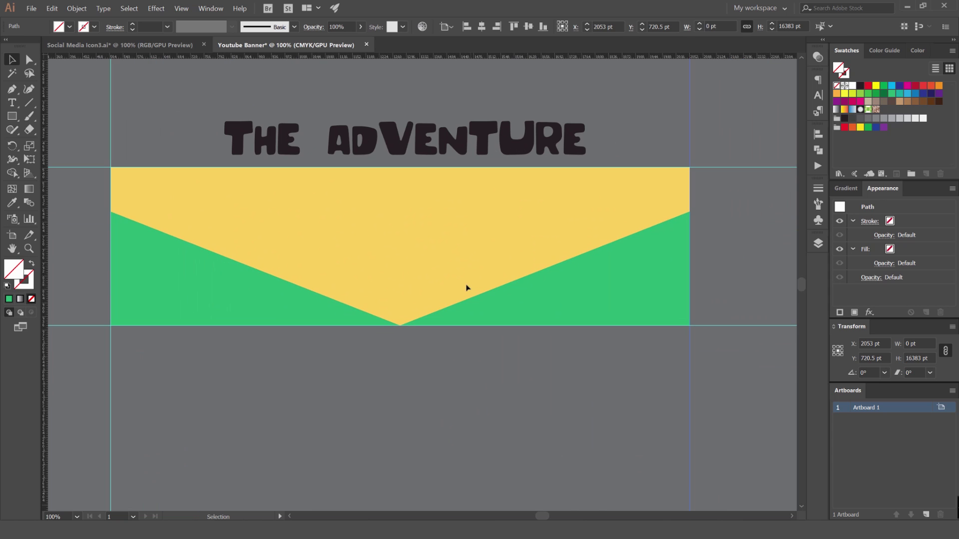
pyautogui.hscroll(-2, 420, 361)
pyautogui.moveTo(327, 287); pyautogui.dragTo(362, 281)
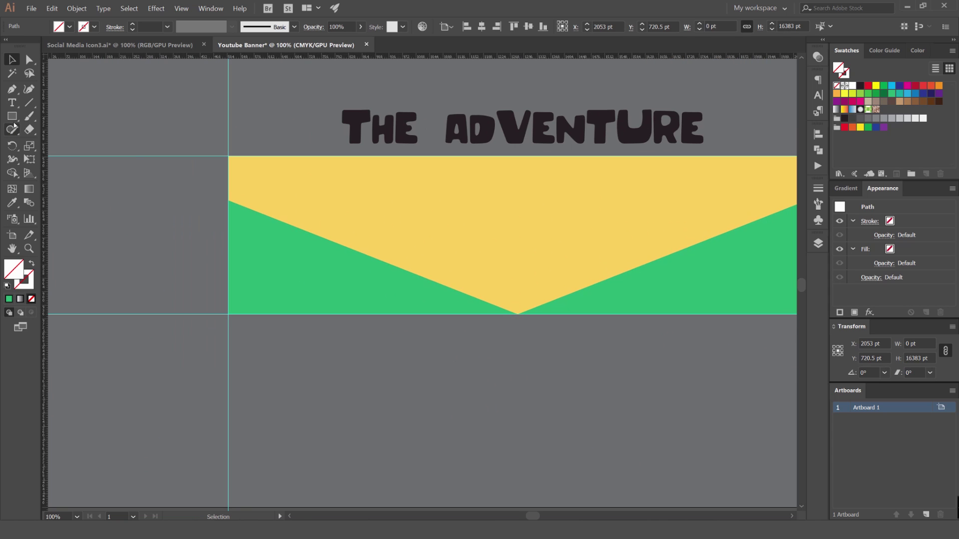
pyautogui.click(12, 117)
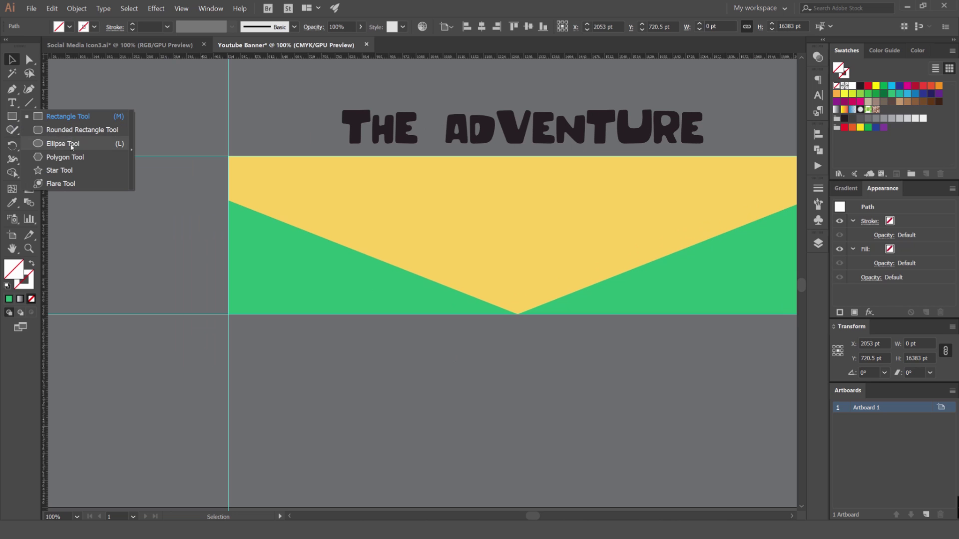
pyautogui.click(54, 173)
pyautogui.moveTo(475, 253); pyautogui.dragTo(530, 260)
pyautogui.press('Down')
pyautogui.press('Down')
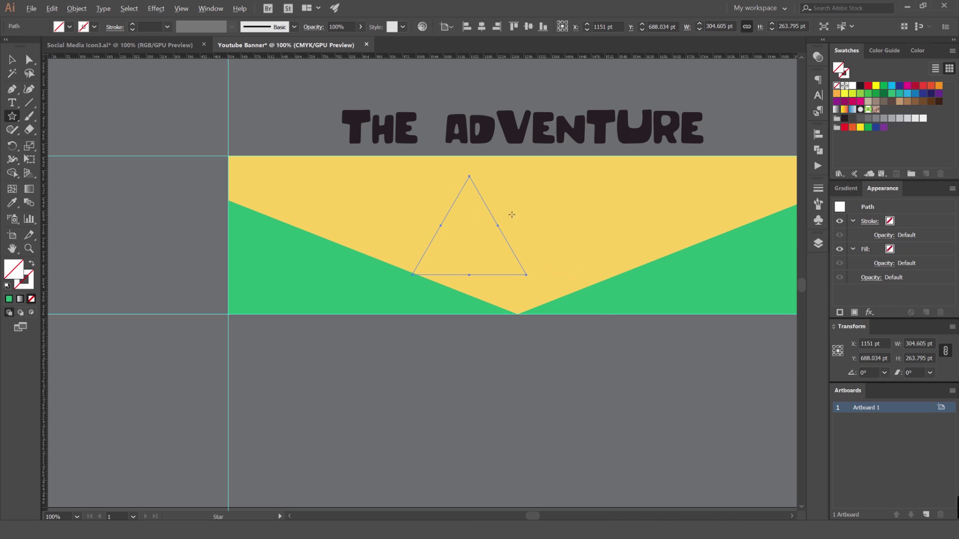
# - Try different green fills on the new triangle and settle on the same green as the slopes
pyautogui.scroll(1, 665, 194)
pyautogui.click(884, 94)
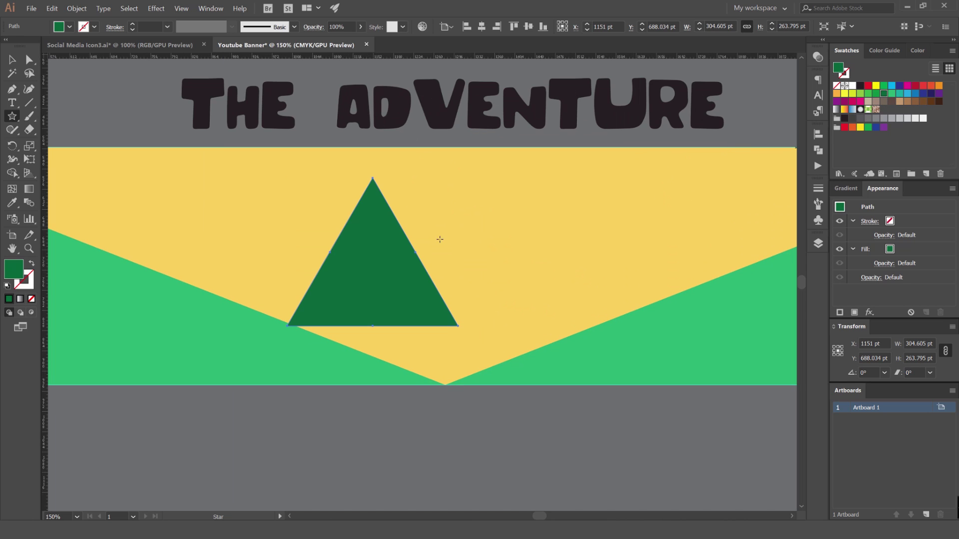
pyautogui.click(868, 94)
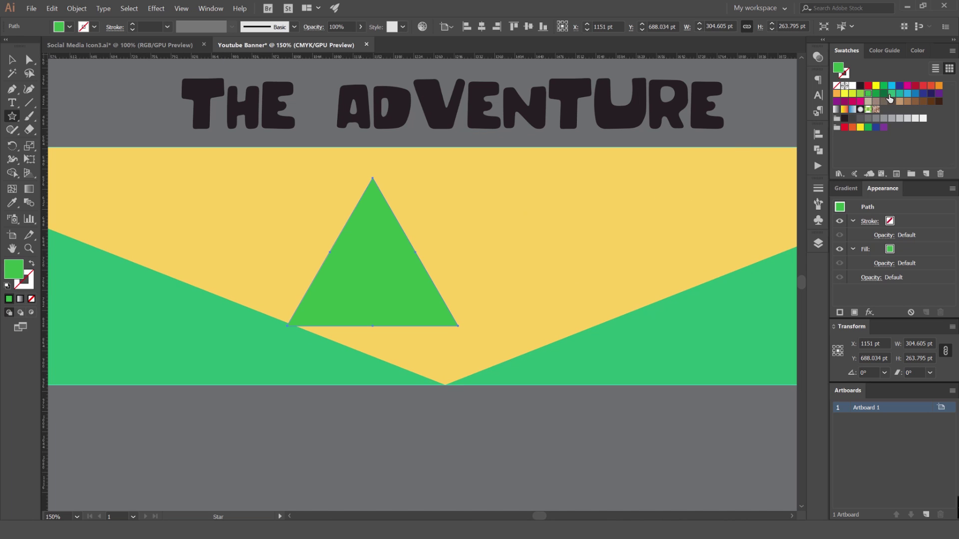
pyautogui.press('v')
# - Narrow the new triangle symmetrically about its centre to 128 pt wide, keeping its height
pyautogui.scroll(1, 344, 250)
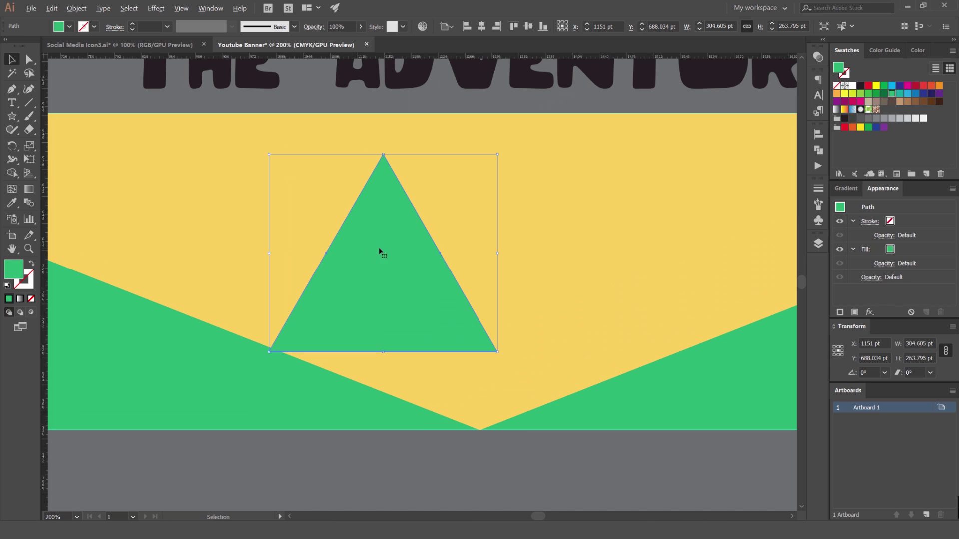
pyautogui.moveTo(499, 254); pyautogui.dragTo(432, 261)
pyautogui.scroll(1, 349, 254)
pyautogui.scroll(-4, 456, 252)
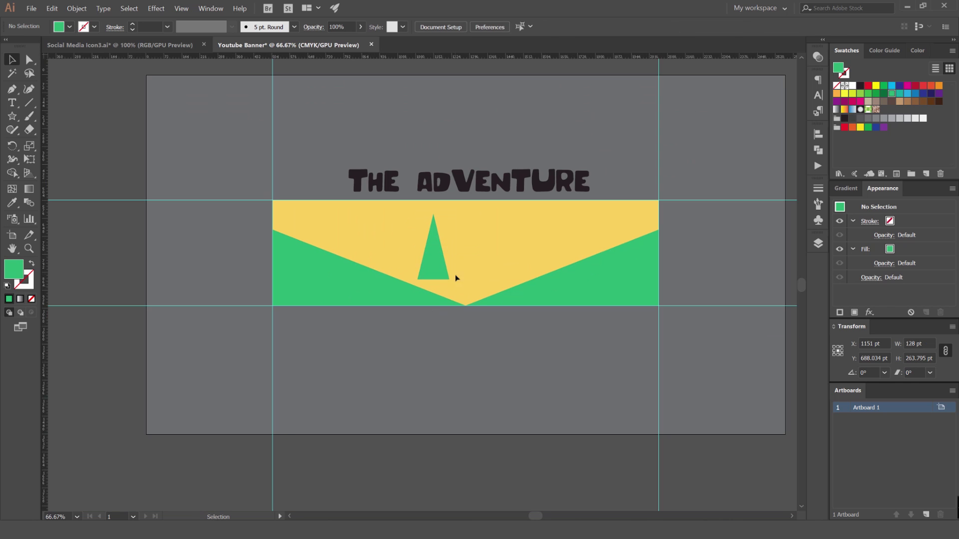
# - Move the green triangle onto the upper part of the left slope as a tree and shrink it
pyautogui.scroll(1, 440, 272)
pyautogui.hscroll(-1, 399, 275)
pyautogui.scroll(1, 369, 281)
pyautogui.scroll(2, 460, 274)
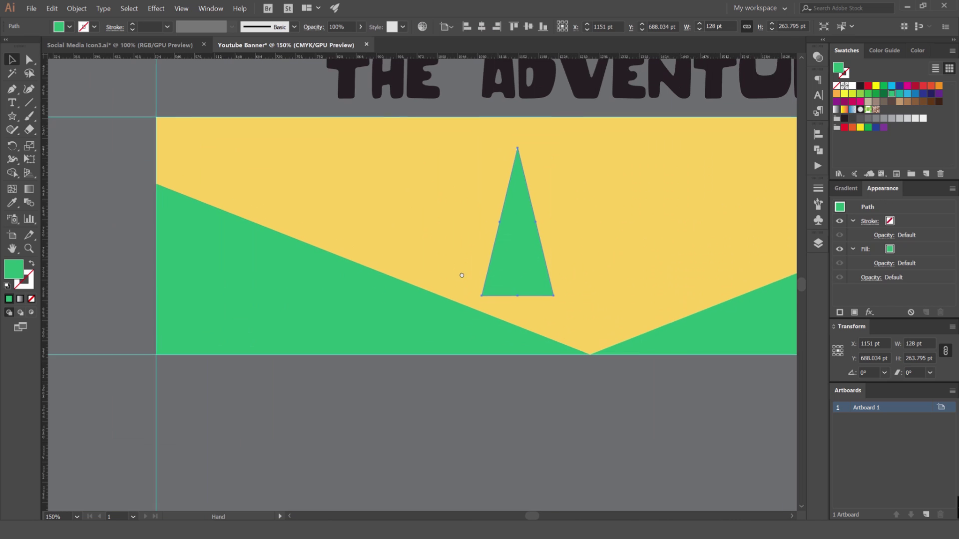
pyautogui.hscroll(-1, 488, 284)
pyautogui.moveTo(546, 289); pyautogui.dragTo(255, 250)
pyautogui.moveTo(307, 141); pyautogui.dragTo(274, 148)
# - Copy the tree to further spots along the left slope, shrinking the lowest copy to about 65 x 134 pt
pyautogui.moveTo(261, 200); pyautogui.dragTo(349, 231)
pyautogui.scroll(2, 260, 244)
pyautogui.moveTo(371, 243); pyautogui.dragTo(514, 320)
pyautogui.moveTo(427, 257); pyautogui.dragTo(229, 192)
pyautogui.moveTo(306, 223); pyautogui.dragTo(402, 283)
pyautogui.moveTo(421, 189); pyautogui.dragTo(355, 290)
pyautogui.scroll(-2, 355, 290)
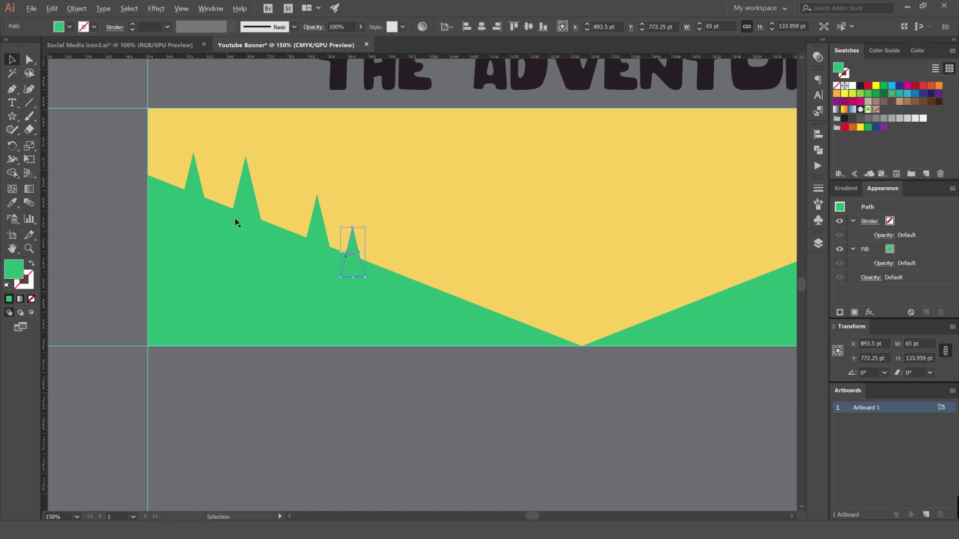
# - Add a smaller tree copy beside each of the two tall trees at the upper end of the left slope
pyautogui.scroll(2, 193, 165)
pyautogui.moveTo(213, 218); pyautogui.dragTo(253, 226)
pyautogui.moveTo(270, 138); pyautogui.dragTo(262, 270)
pyautogui.click(106, 206)
pyautogui.scroll(-1, 107, 208)
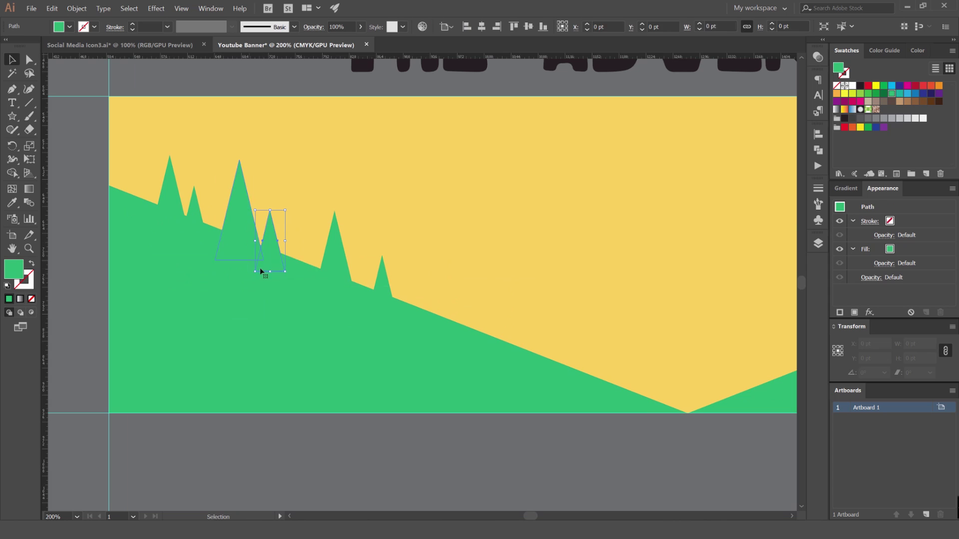
# - Place two progressively smaller tree copies further down the left slope and a tiny one between the taller trees
pyautogui.scroll(-1, 265, 253)
pyautogui.scroll(1, 363, 311)
pyautogui.moveTo(363, 310); pyautogui.dragTo(474, 340)
pyautogui.scroll(2, 488, 304)
pyautogui.scroll(-1, 474, 339)
pyautogui.scroll(1, 587, 431)
pyautogui.moveTo(344, 280); pyautogui.dragTo(464, 331)
pyautogui.scroll(-1, 368, 261)
pyautogui.moveTo(474, 334); pyautogui.dragTo(290, 257)
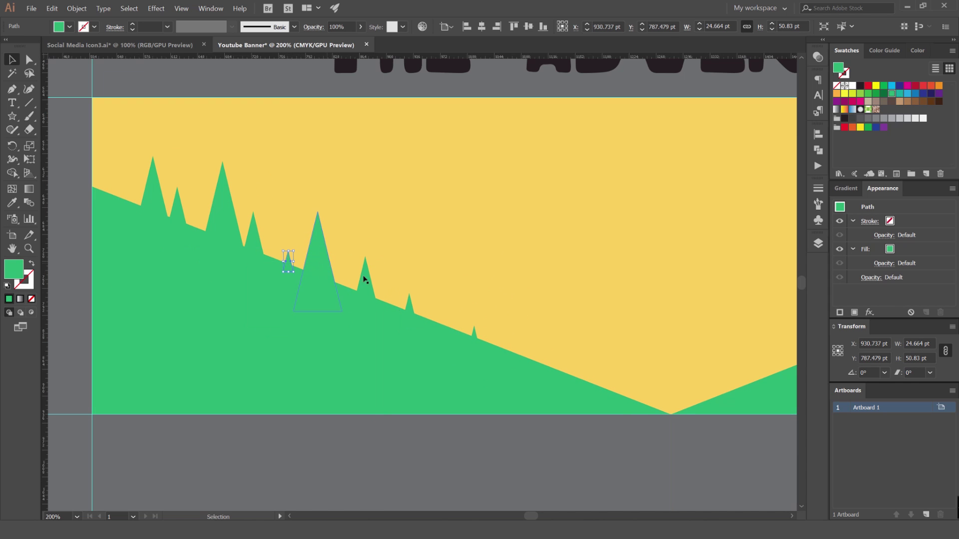
pyautogui.scroll(-3, 419, 289)
pyautogui.click(418, 295)
pyautogui.keyDown('shift'); pyautogui.click(374, 259); pyautogui.keyUp('shift')
pyautogui.keyDown('shift'); pyautogui.click(310, 255); pyautogui.keyUp('shift')
pyautogui.keyDown('shift'); pyautogui.click(279, 220); pyautogui.keyUp('shift')
pyautogui.keyDown('shift'); pyautogui.click(233, 234); pyautogui.keyUp('shift')
pyautogui.keyDown('shift'); pyautogui.click(209, 215); pyautogui.keyUp('shift')
pyautogui.moveTo(435, 171); pyautogui.dragTo(408, 191)
# - Add a small tree copy near the foot of the left slope and another beside the lowest existing trees
pyautogui.moveTo(350, 271); pyautogui.dragTo(652, 397)
pyautogui.click(454, 251)
pyautogui.scroll(-2, 392, 256)
pyautogui.scroll(5, 349, 278)
pyautogui.moveTo(229, 218); pyautogui.dragTo(405, 286)
pyautogui.scroll(-5, 497, 261)
pyautogui.scroll(3, 497, 261)
# - Select all the trees along the left slope and group them
pyautogui.click(522, 345)
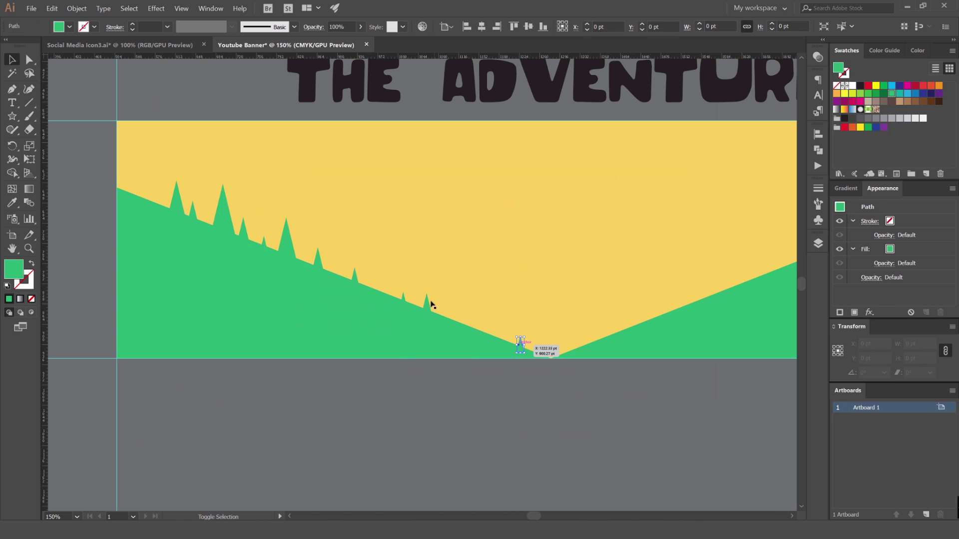
pyautogui.keyDown('shift'); pyautogui.click(353, 285); pyautogui.keyUp('shift')
pyautogui.keyDown('shift'); pyautogui.click(318, 265); pyautogui.keyUp('shift')
pyautogui.keyDown('shift'); pyautogui.click(288, 240); pyautogui.keyUp('shift')
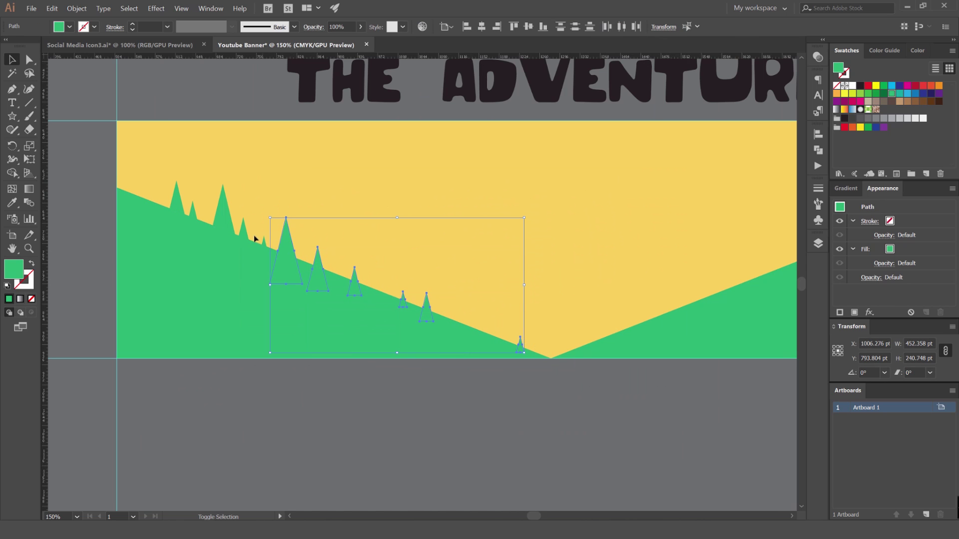
pyautogui.keyDown('shift'); pyautogui.click(223, 207); pyautogui.keyUp('shift')
pyautogui.keyDown('shift'); pyautogui.click(192, 210); pyautogui.keyUp('shift')
pyautogui.keyDown('shift'); pyautogui.click(176, 195); pyautogui.keyUp('shift')
pyautogui.click(399, 226)
# - Undo the stray move of the tree group and place a copy of it over towards the right slope
pyautogui.moveTo(428, 306); pyautogui.dragTo(475, 247)
pyautogui.hotkey('ctrl', 'z')
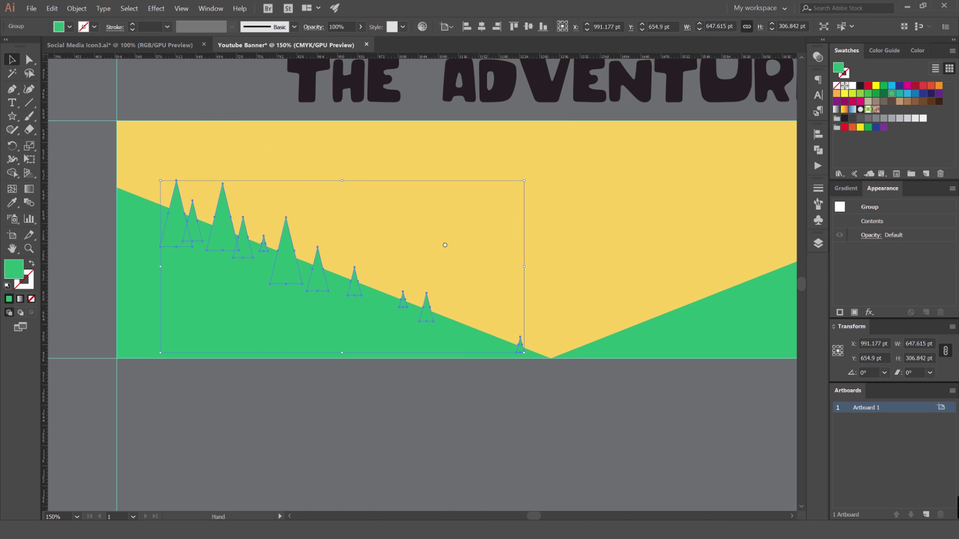
pyautogui.scroll(-3, 383, 251)
pyautogui.scroll(3, 381, 247)
pyautogui.press('a')
pyautogui.moveTo(334, 310); pyautogui.dragTo(641, 279)
pyautogui.hotkey('ctrl', '-')
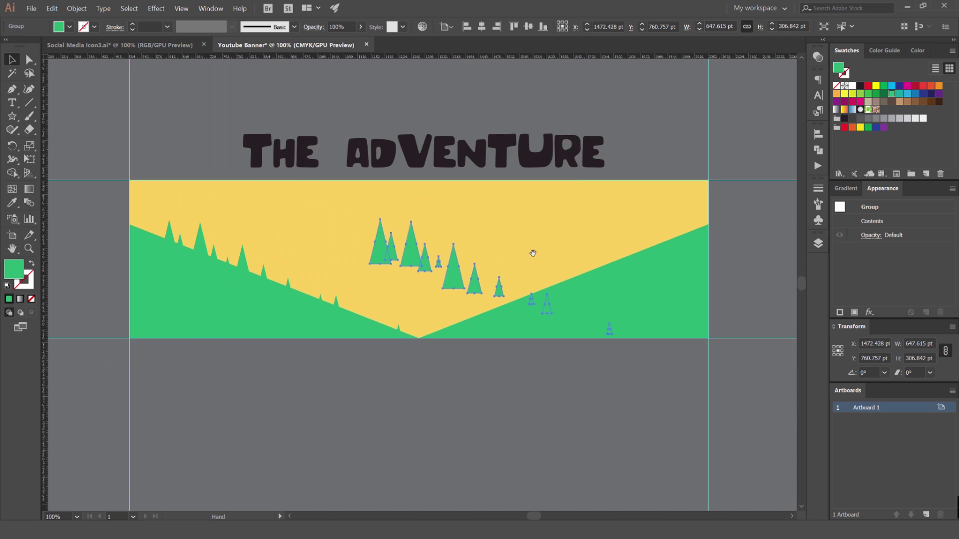
# - Flip the copied tree group horizontally and set it along the right slope's edge, mirroring the left side
pyautogui.click(952, 328)
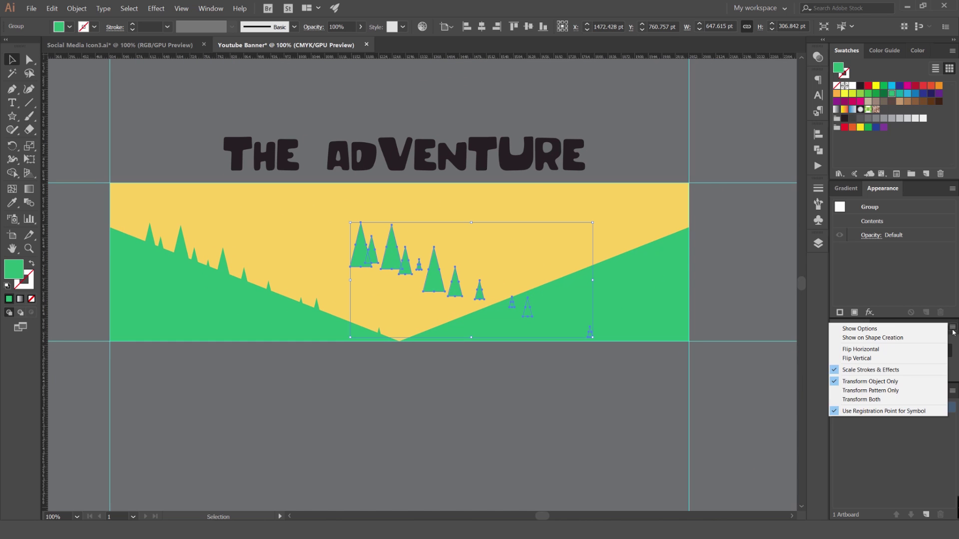
pyautogui.click(894, 338)
pyautogui.moveTo(590, 260); pyautogui.dragTo(591, 220)
pyautogui.click(723, 250)
pyautogui.scroll(-2, 719, 247)
pyautogui.scroll(4, 715, 244)
pyautogui.click(737, 203)
pyautogui.scroll(-3, 736, 202)
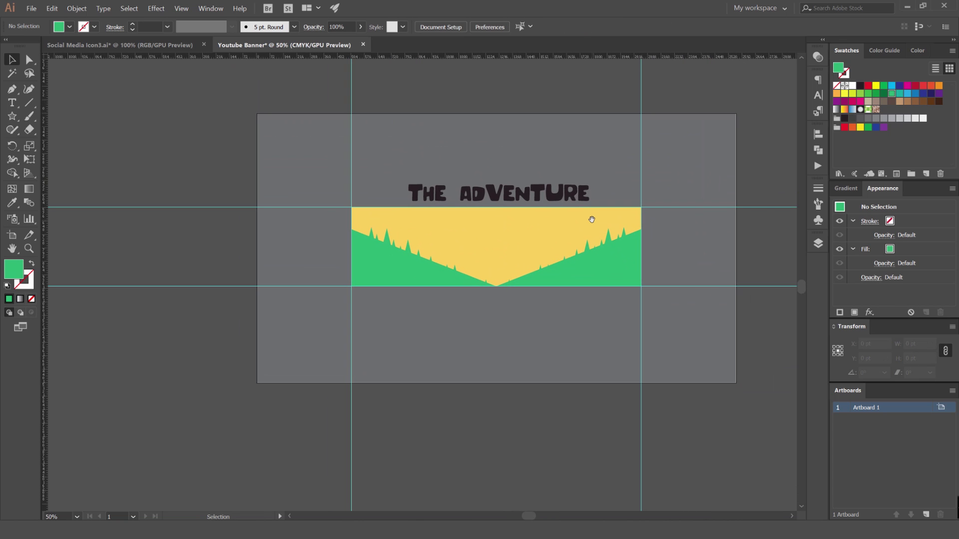
# - Draw an upright triangle about 86 x 148 pt with the Star tool inside the left green slope
pyautogui.scroll(3, 523, 267)
pyautogui.scroll(-2, 537, 360)
pyautogui.moveTo(480, 285); pyautogui.dragTo(377, 267)
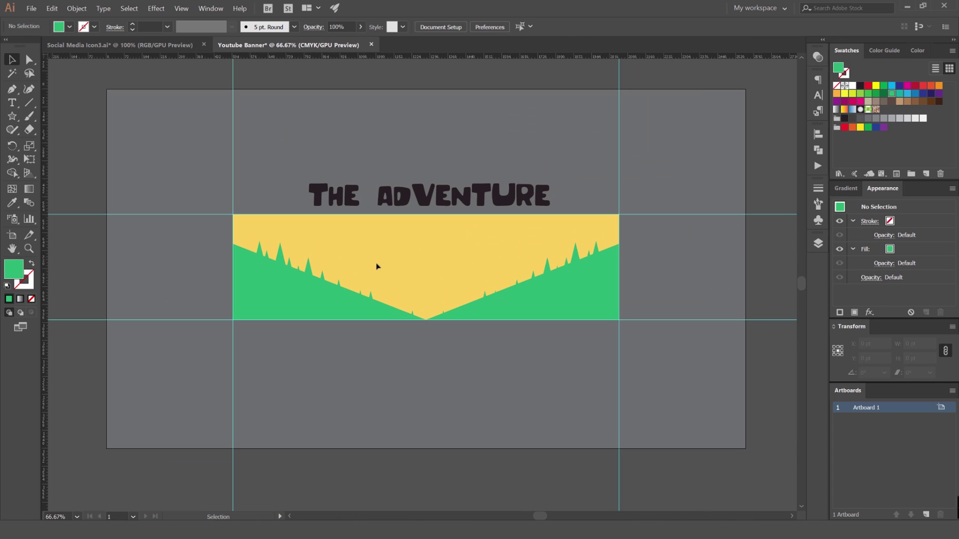
pyautogui.scroll(1, 388, 340)
pyautogui.scroll(1, 388, 340)
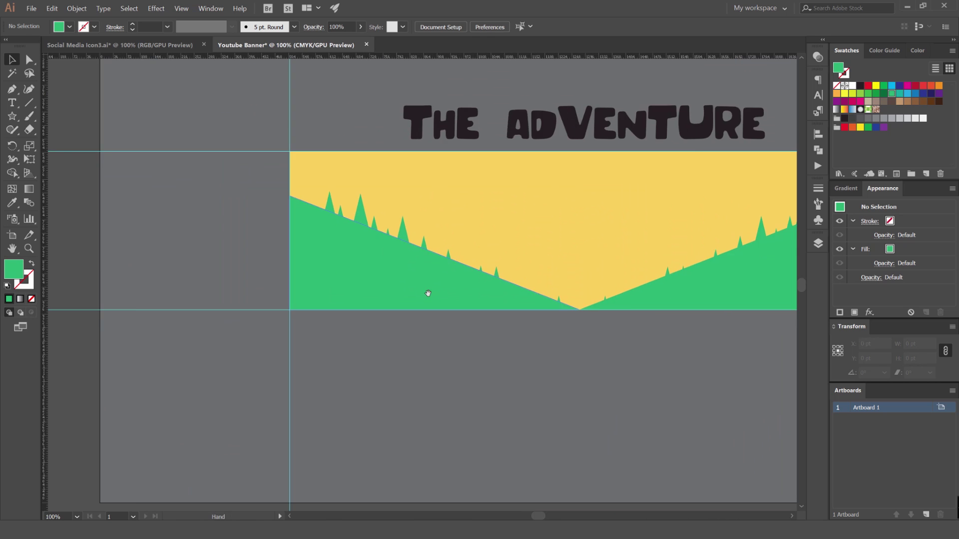
pyautogui.click(402, 189)
pyautogui.click(398, 396)
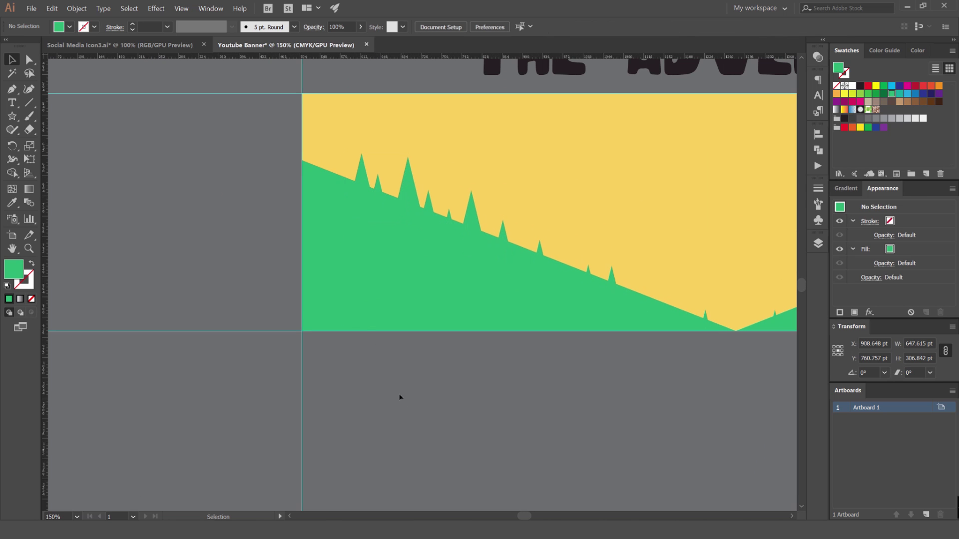
pyautogui.moveTo(12, 116); pyautogui.dragTo(64, 170)
pyautogui.moveTo(388, 289); pyautogui.dragTo(413, 339)
pyautogui.press('v')
pyautogui.moveTo(435, 275); pyautogui.dragTo(412, 275)
# - Try the Multiply blend mode on the new triangle
pyautogui.click(819, 56)
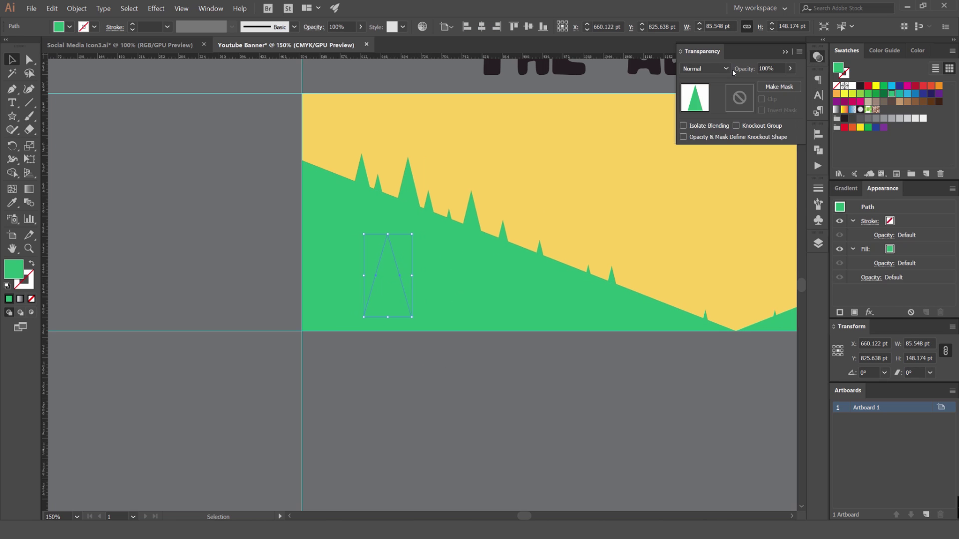
pyautogui.click(705, 68)
pyautogui.click(699, 89)
pyautogui.click(451, 344)
pyautogui.scroll(2, 378, 311)
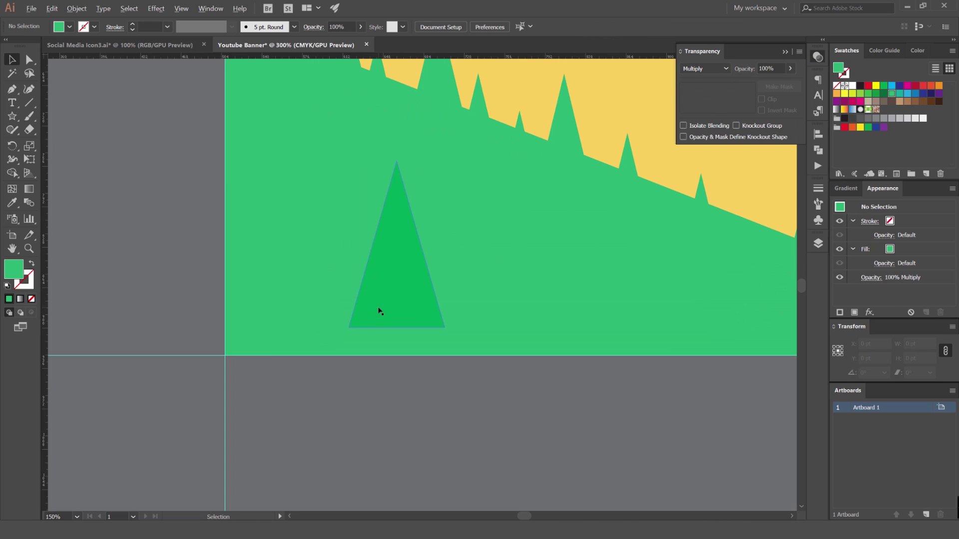
# - Move the triangle into the lower-left corner of the landscape and shrink it to about 63 x 109 pt
pyautogui.moveTo(302, 307); pyautogui.dragTo(279, 319)
pyautogui.moveTo(358, 298); pyautogui.dragTo(358, 299)
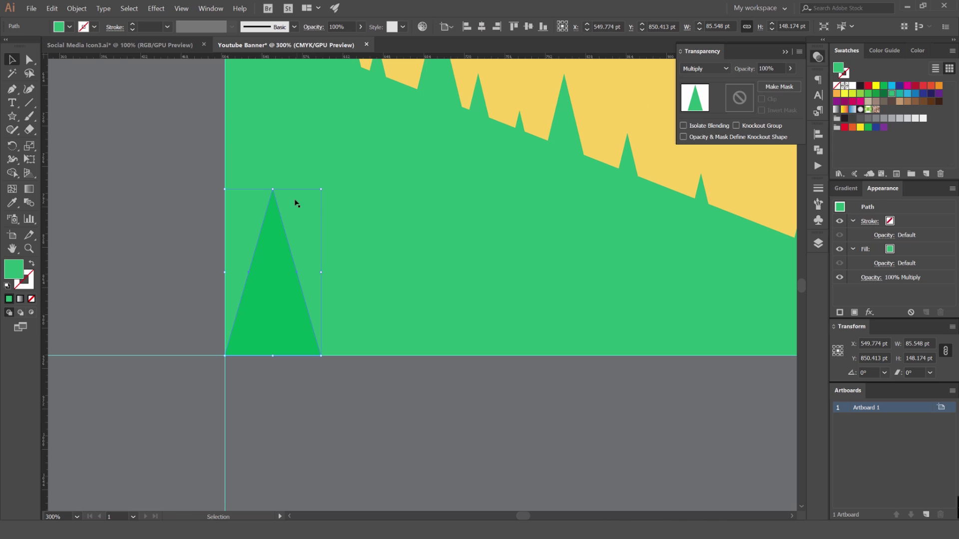
pyautogui.click(306, 411)
pyautogui.scroll(-4, 306, 411)
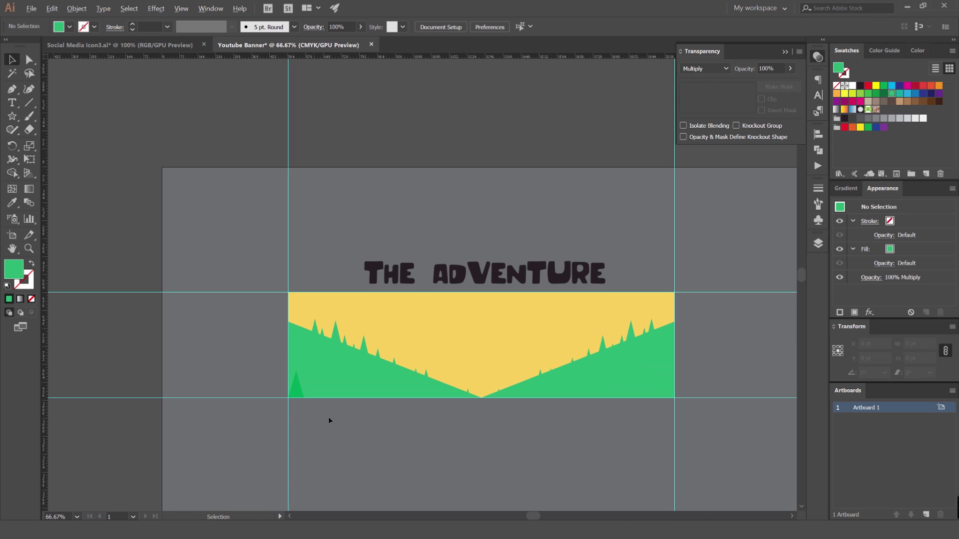
# - Set the corner triangle's blend mode to Normal and fill it with dark green
pyautogui.scroll(3, 309, 421)
pyautogui.click(276, 330)
pyautogui.click(704, 69)
pyautogui.click(697, 77)
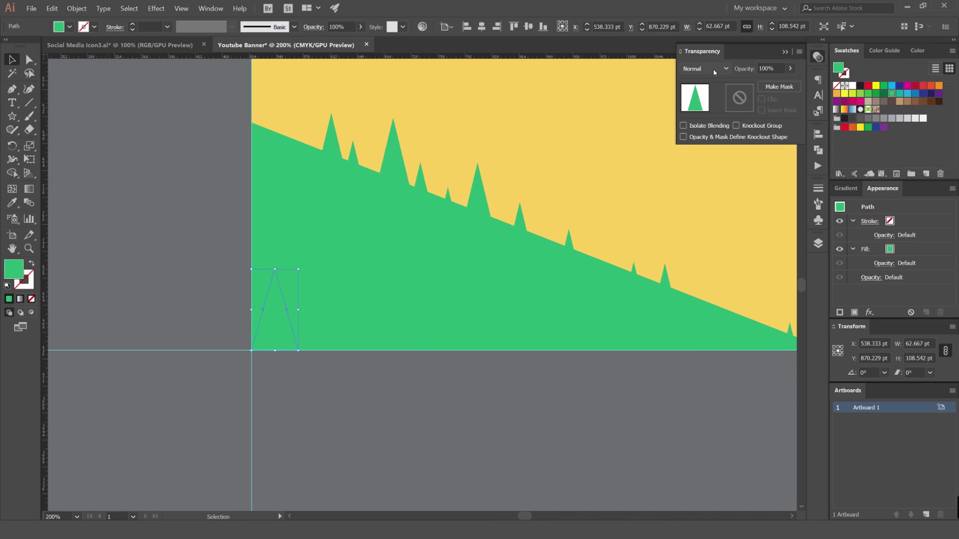
pyautogui.click(884, 101)
pyautogui.click(523, 408)
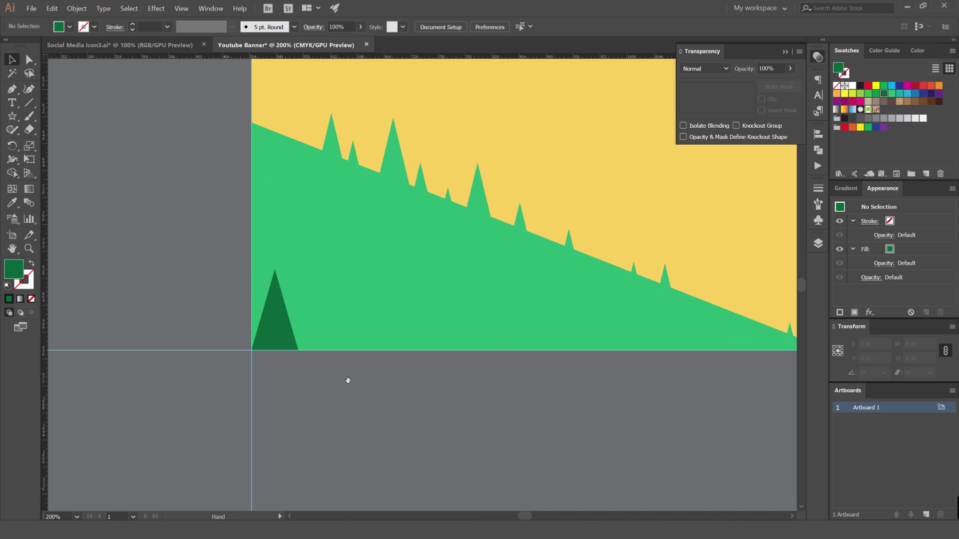
# - Copy the dark green tree along the landscape's bottom edge and scale the copies down to smaller sizes
pyautogui.scroll(1, 300, 394)
pyautogui.moveTo(272, 287); pyautogui.dragTo(389, 282)
pyautogui.moveTo(408, 209); pyautogui.dragTo(446, 283)
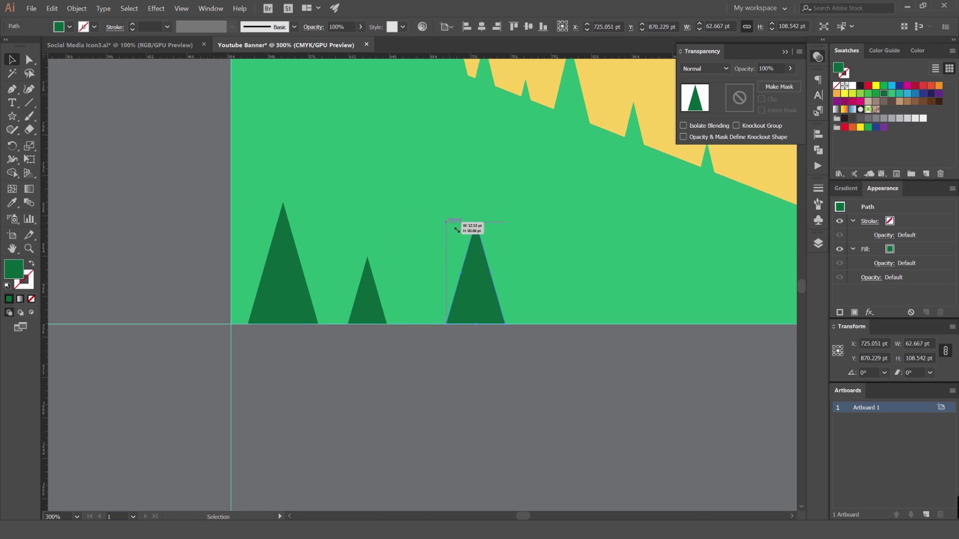
pyautogui.moveTo(456, 229); pyautogui.dragTo(456, 229)
# - Extend the dark row along the left slope's base with more tree copies in varied sizes, some overlapping
pyautogui.moveTo(479, 300); pyautogui.dragTo(540, 322)
pyautogui.moveTo(552, 256); pyautogui.dragTo(547, 275)
pyautogui.moveTo(479, 282); pyautogui.dragTo(659, 225)
pyautogui.moveTo(636, 331); pyautogui.dragTo(520, 246)
pyautogui.moveTo(495, 295); pyautogui.dragTo(283, 306)
pyautogui.hscroll(-3, 479, 343)
pyautogui.hotkey('ctrl', '-')
pyautogui.moveTo(342, 269); pyautogui.dragTo(346, 253)
pyautogui.click(186, 270)
pyautogui.hotkey('ctrl', '0')
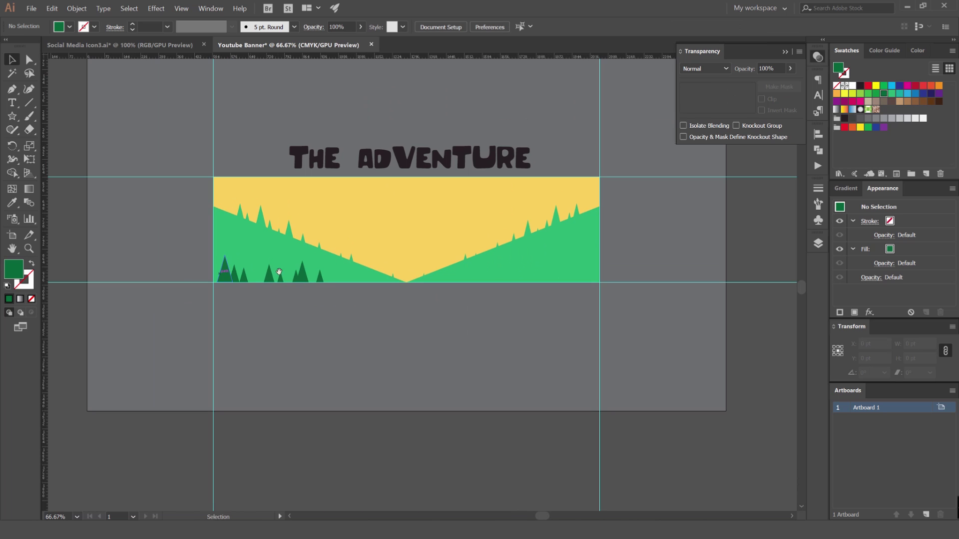
# - Add small dark tree copies in the gap after the first cluster and at the inner end of the row
pyautogui.scroll(4, 285, 300)
pyautogui.moveTo(282, 303); pyautogui.dragTo(625, 290)
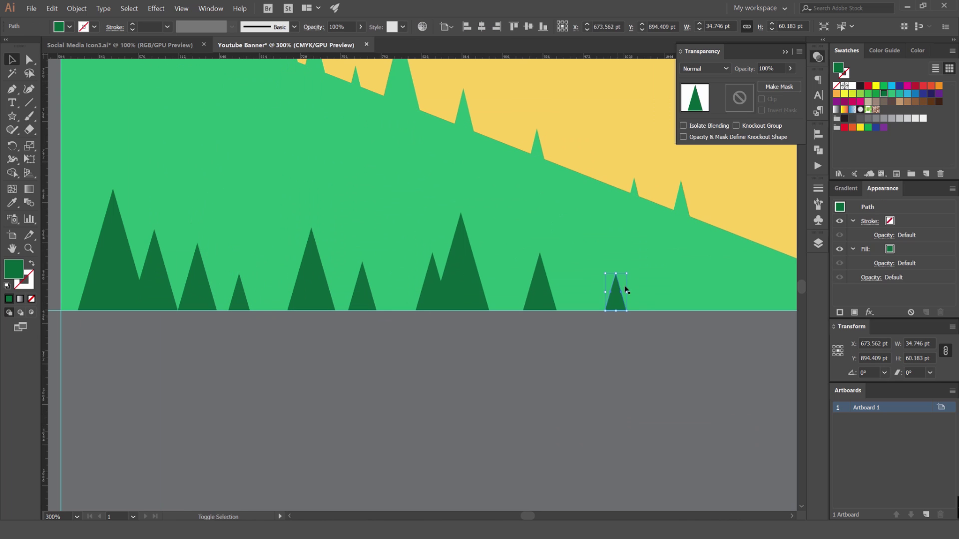
pyautogui.hotkey('ctrl', '-')
pyautogui.hotkey('ctrl', '-')
pyautogui.hotkey('ctrl', '-')
pyautogui.click(567, 349)
# - Copy the row of dark trees as a group to the right slope's base and flip it horizontally to mirror the left
pyautogui.scroll(2, 489, 339)
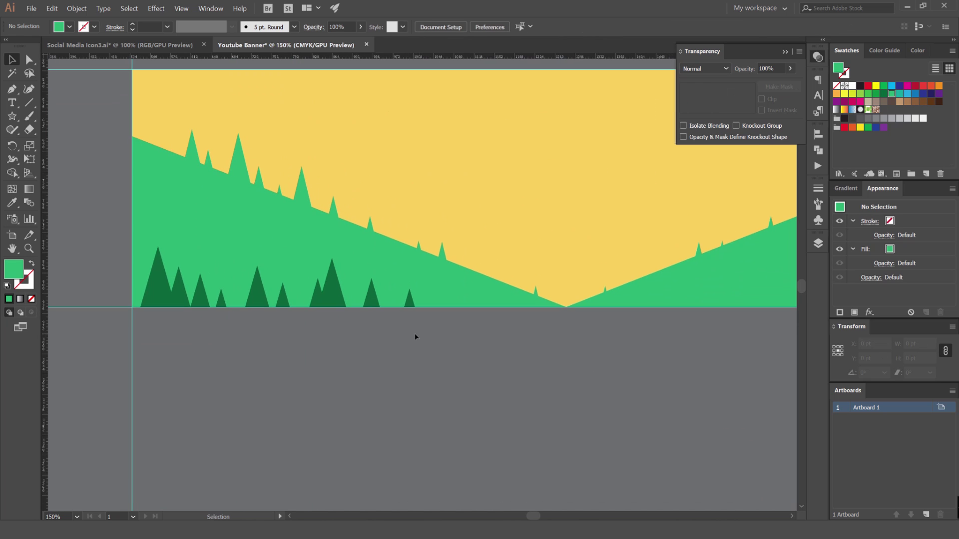
pyautogui.scroll(-2, 412, 330)
pyautogui.scroll(2, 395, 320)
pyautogui.scroll(-1, 385, 312)
pyautogui.moveTo(387, 310); pyautogui.dragTo(627, 330)
pyautogui.hotkey('ctrl', 'g')
pyautogui.click(952, 326)
pyautogui.click(859, 355)
pyautogui.moveTo(669, 394); pyautogui.dragTo(492, 361)
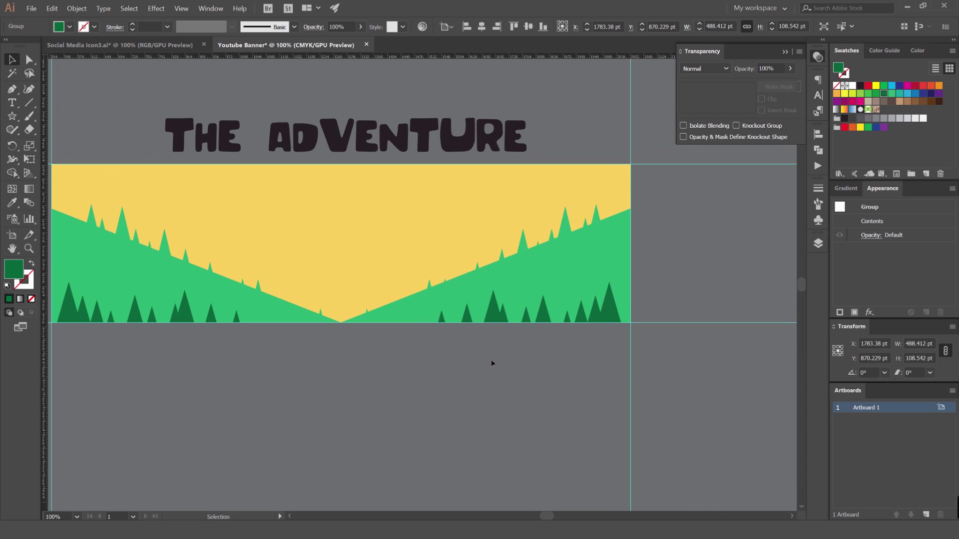
pyautogui.click(493, 362)
# - Draw a circle 598 pt in diameter with the Ellipse tool, centred where the two green slopes meet
pyautogui.hotkey('ctrl', '0')
pyautogui.scroll(3, 516, 330)
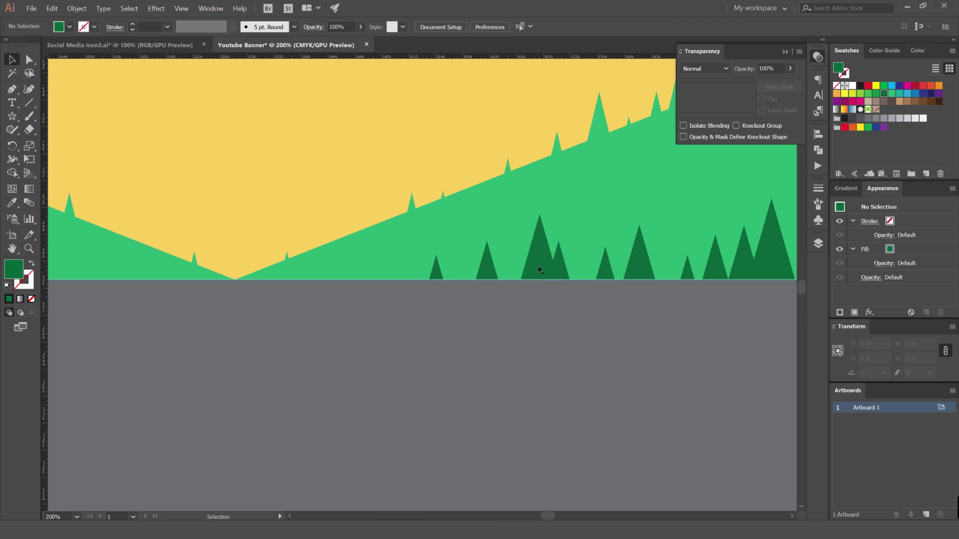
pyautogui.scroll(-4, 407, 274)
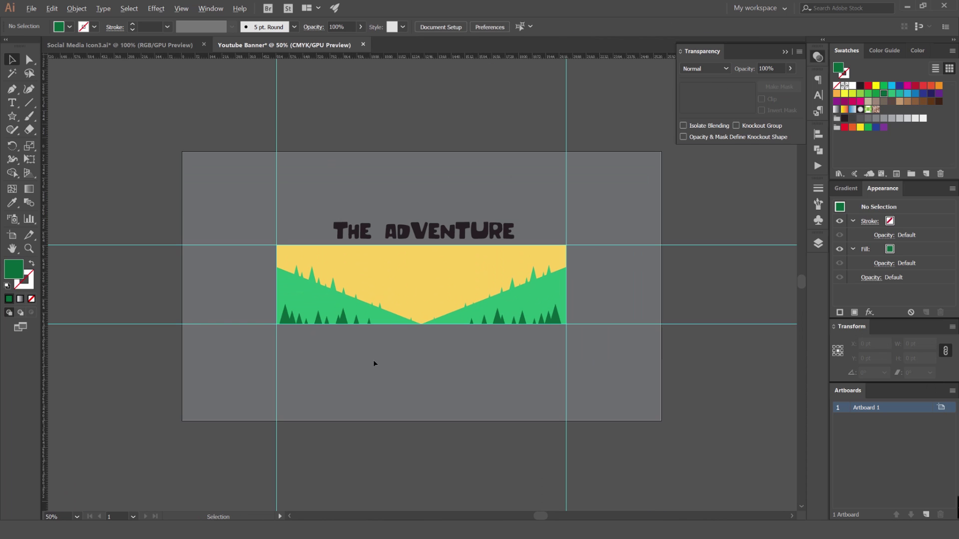
pyautogui.scroll(1, 373, 359)
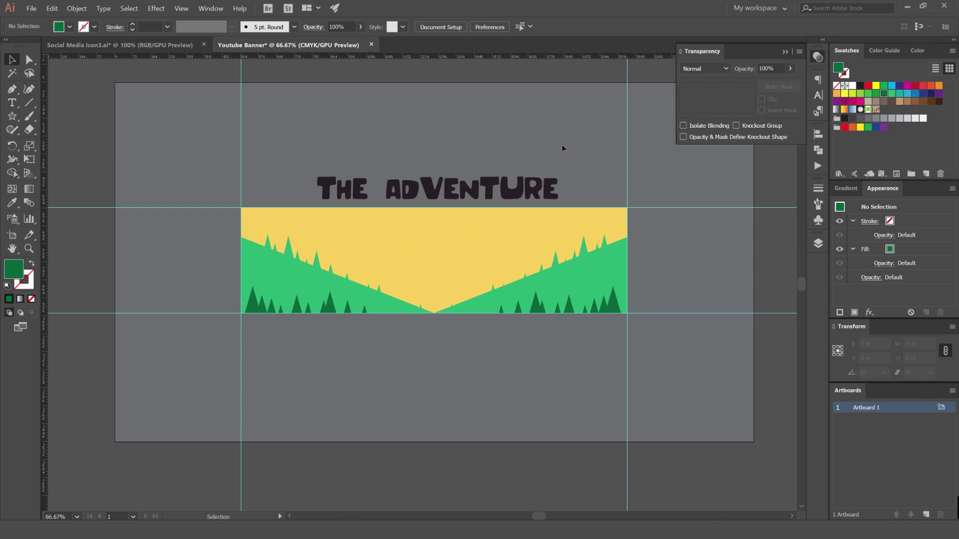
pyautogui.scroll(1, 441, 290)
pyautogui.press('l')
pyautogui.moveTo(12, 116); pyautogui.dragTo(50, 143)
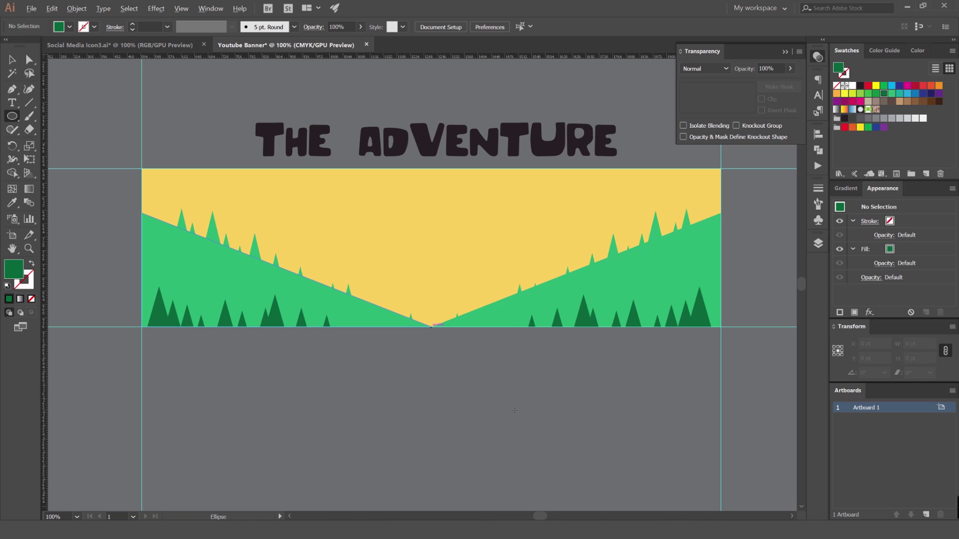
pyautogui.moveTo(428, 325); pyautogui.dragTo(543, 409)
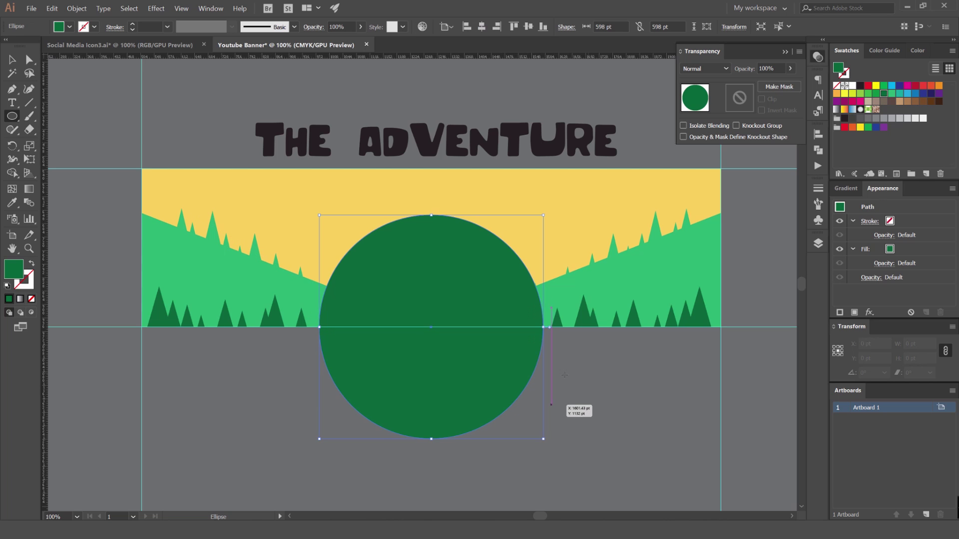
# - Fill the circle with orange and arrange it behind the green slopes but in front of the yellow rectangle
pyautogui.click(939, 85)
pyautogui.press('v')
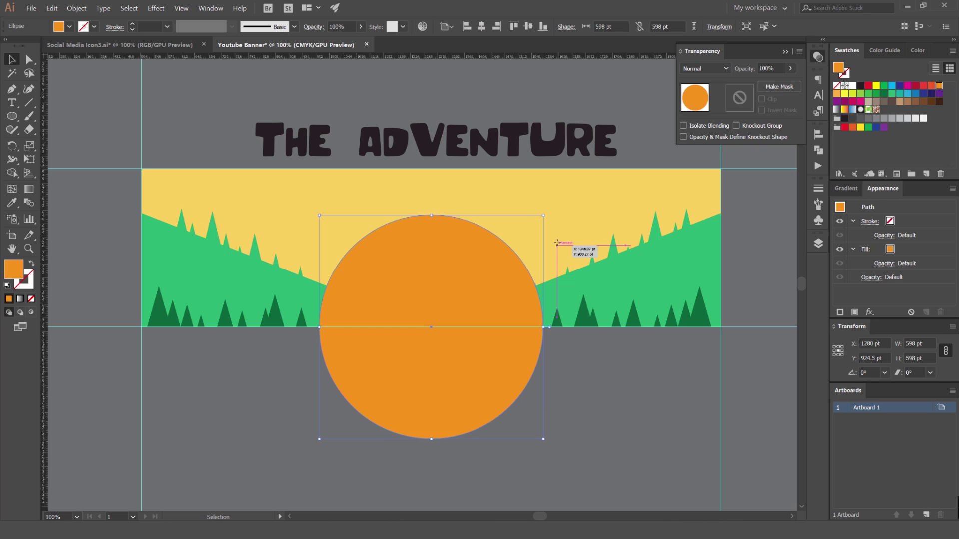
pyautogui.hotkey('ctrl', 'shift', '[')
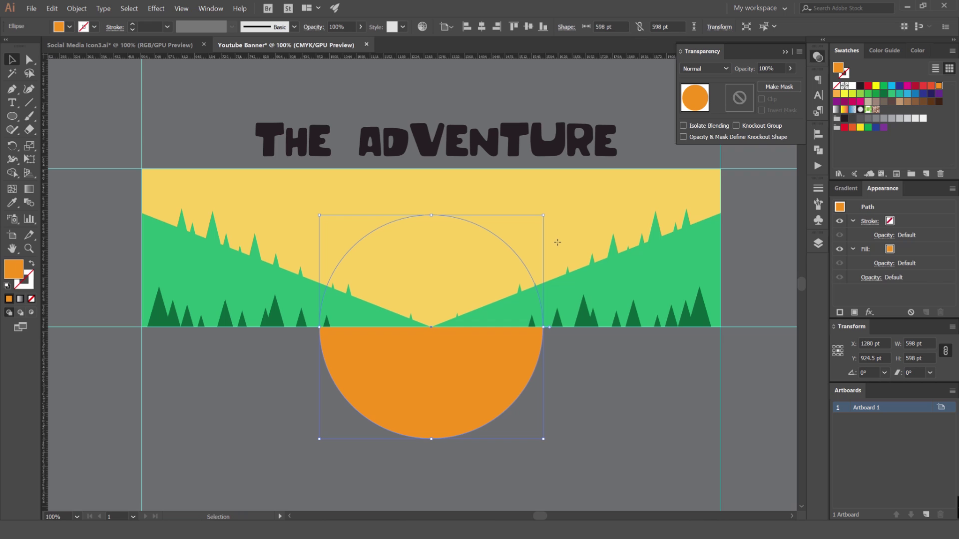
pyautogui.press('a')
pyautogui.hotkey('ctrl', ']')
pyautogui.hotkey('ctrl', ']')
pyautogui.hotkey('ctrl', '[')
pyautogui.press('v')
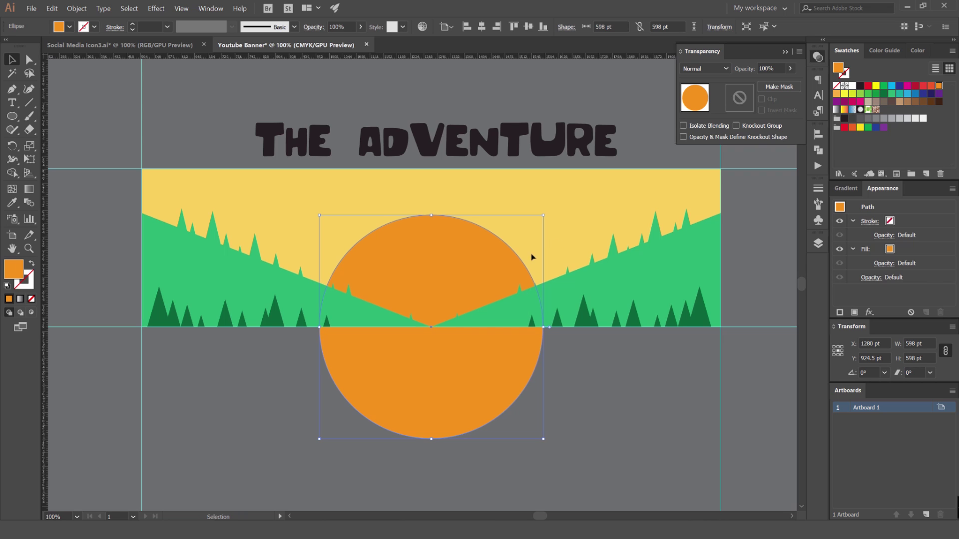
# - Set the orange sun circle's opacity to 40%
pyautogui.click(587, 369)
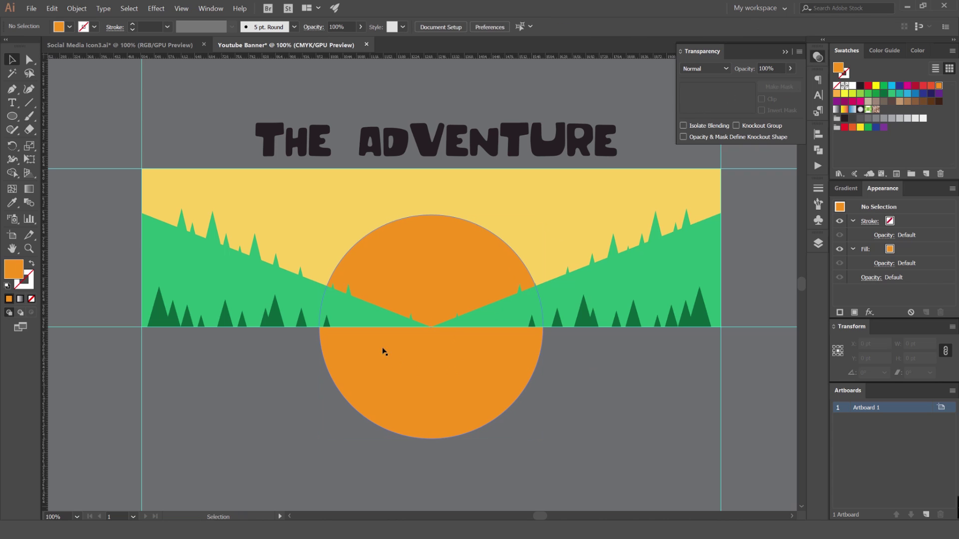
pyautogui.click(484, 264)
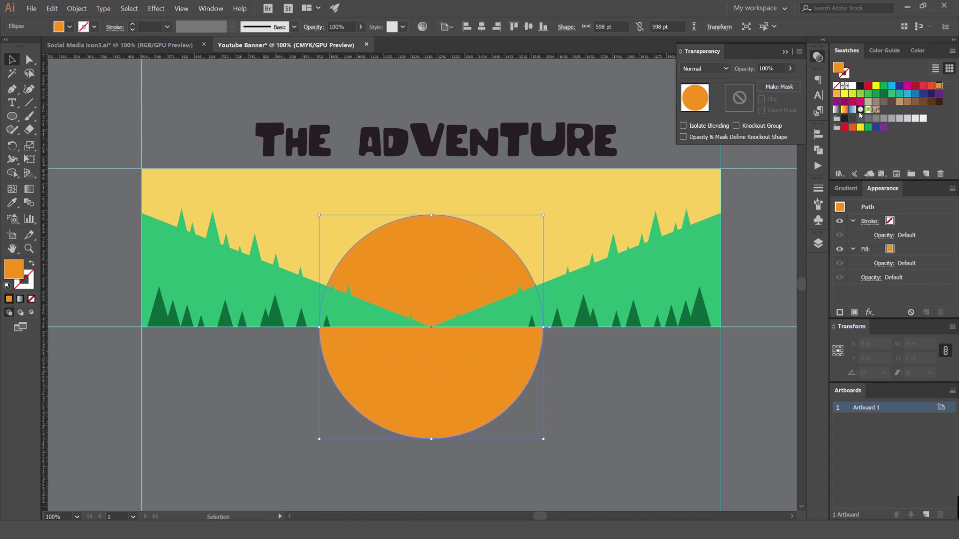
pyautogui.click(770, 68)
pyautogui.write('60\\')
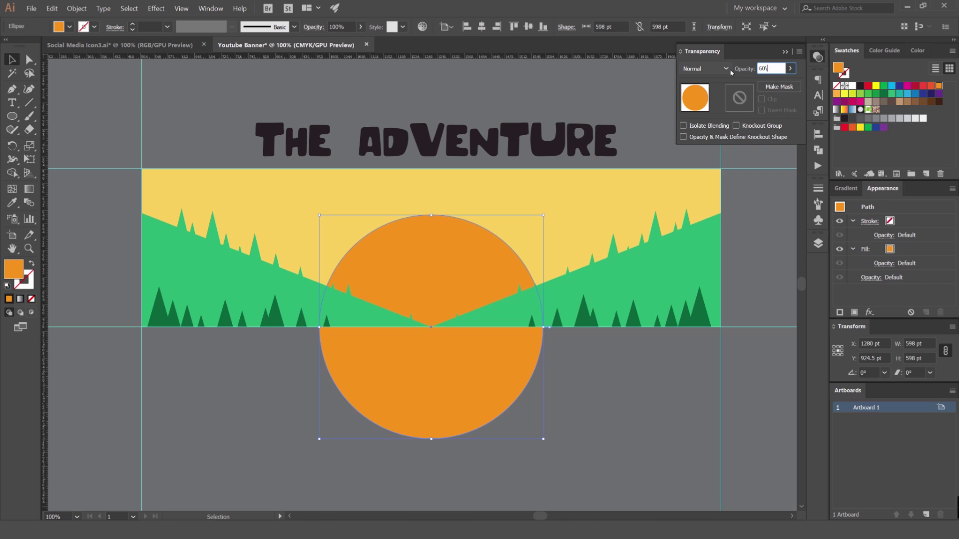
pyautogui.press('Return')
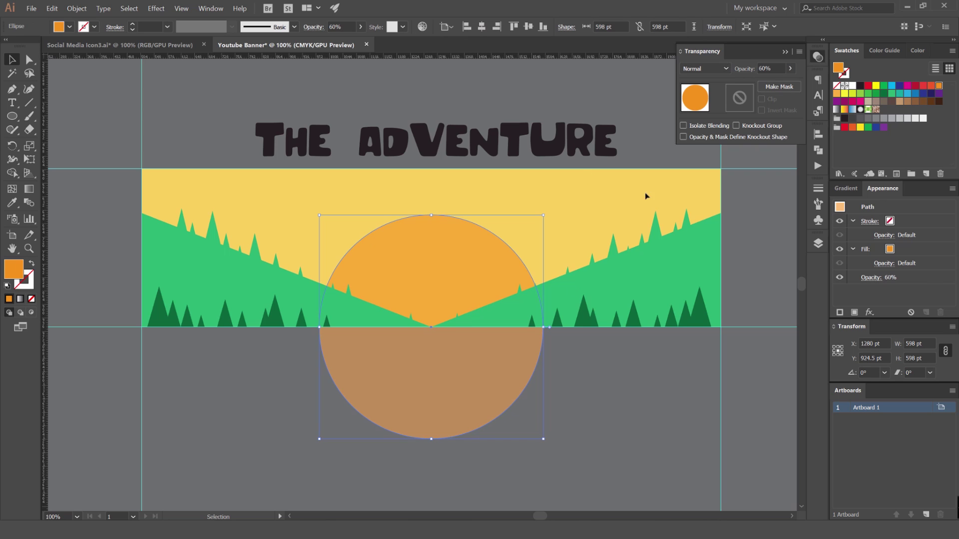
pyautogui.hotkey('shift', 'Down')
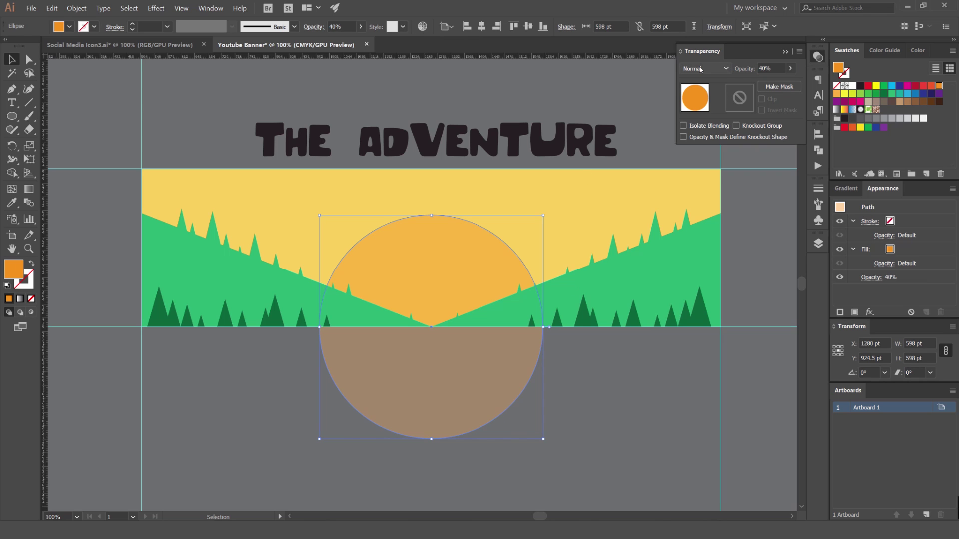
pyautogui.click(580, 375)
pyautogui.scroll(-1, 574, 377)
pyautogui.scroll(1, 572, 375)
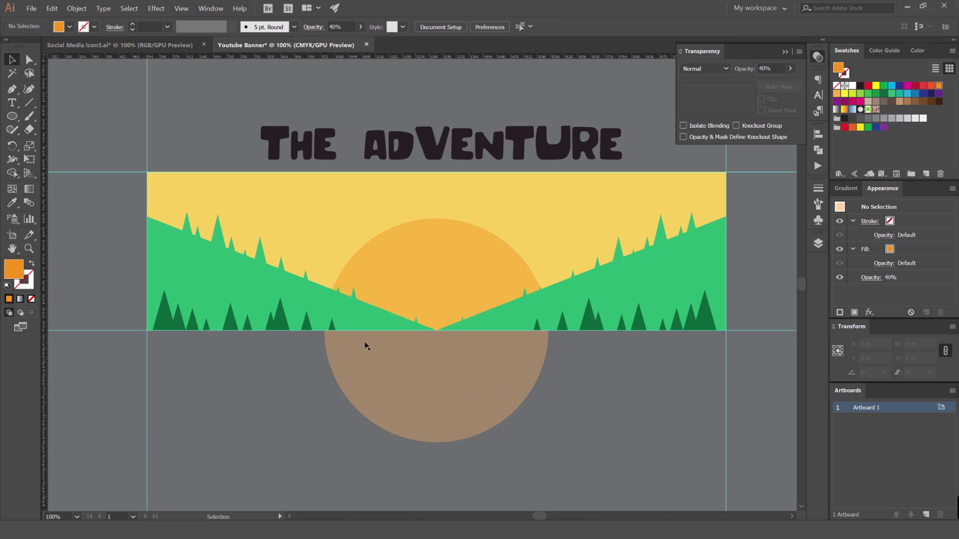
# - Draw a rectangle about 635 pt wide over the circle's lower half, starting at the base of the green slopes
pyautogui.moveTo(319, 364); pyautogui.dragTo(283, 343)
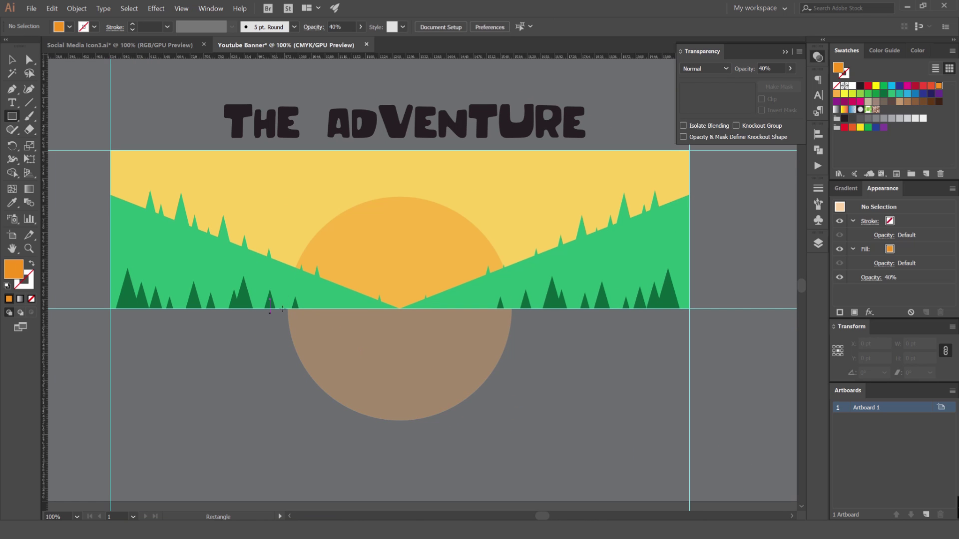
pyautogui.moveTo(288, 308); pyautogui.dragTo(522, 426)
pyautogui.press('v')
pyautogui.click(403, 266)
pyautogui.click(576, 341)
# - Remove the rectangle and the circle's lower half with the Shape Builder tool, leaving a half sun above the slopes' base line
pyautogui.click(420, 260)
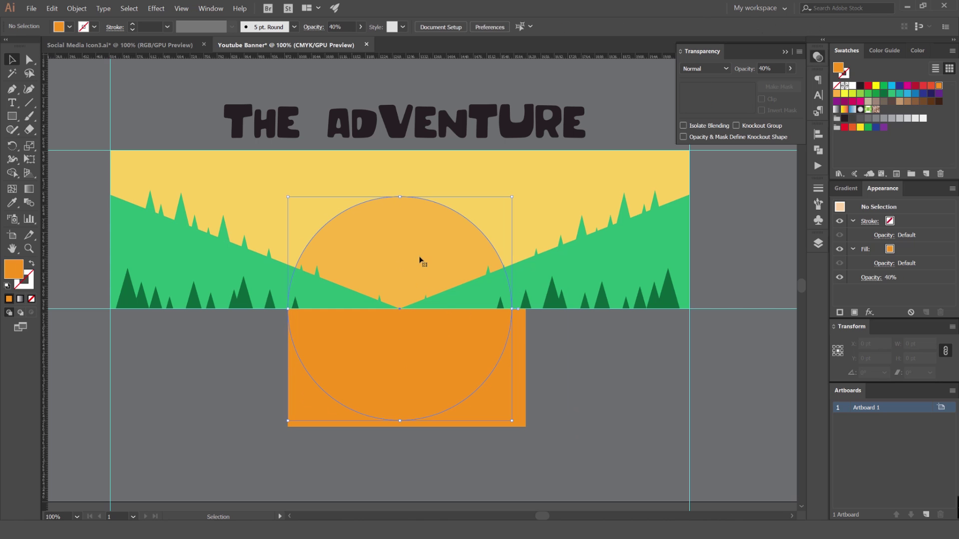
pyautogui.keyDown('shift'); pyautogui.click(514, 411); pyautogui.keyUp('shift')
pyautogui.hotkey('shift', 'm')
pyautogui.hotkey('ctrl', '=')
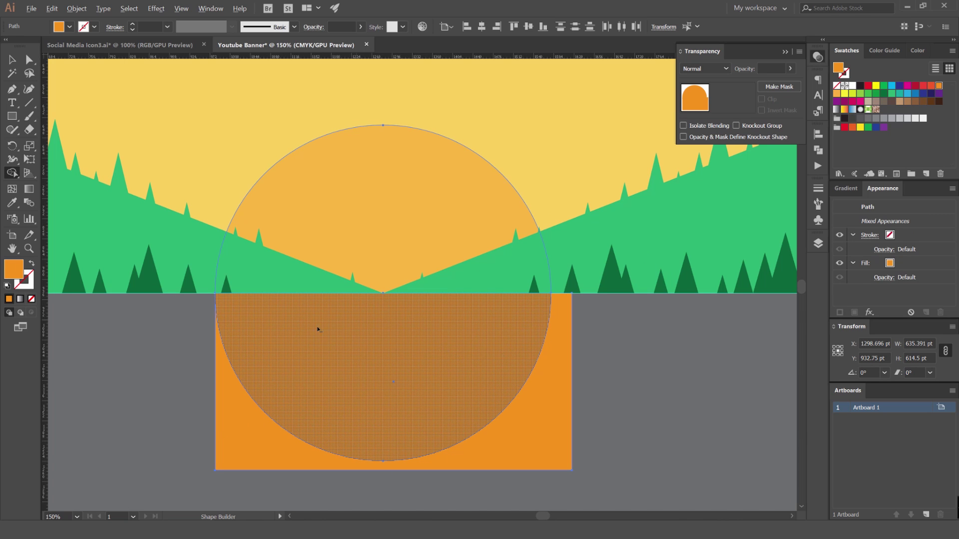
pyautogui.keyDown('alt'); pyautogui.click(512, 404); pyautogui.keyUp('alt')
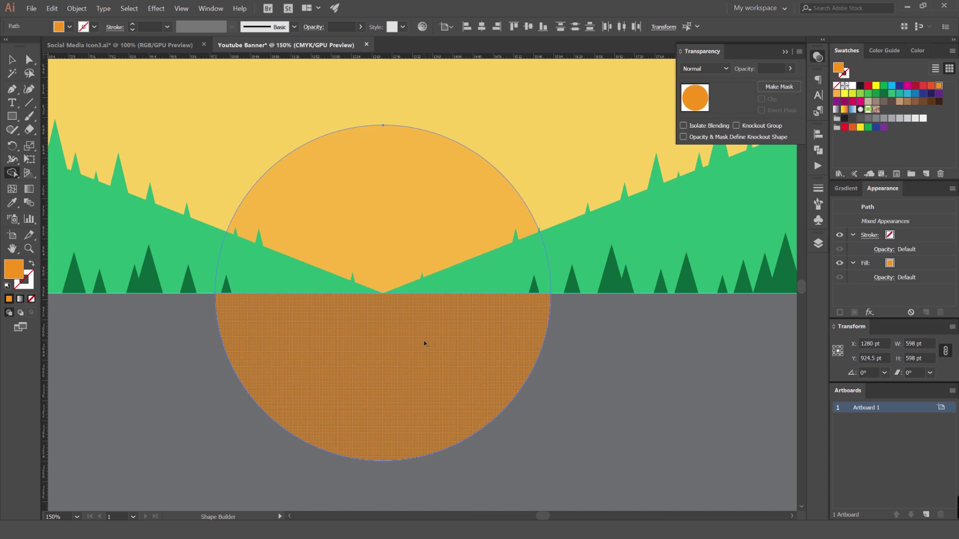
pyautogui.keyDown('alt'); pyautogui.click(424, 343); pyautogui.keyUp('alt')
pyautogui.press('v')
pyautogui.click(476, 338)
pyautogui.hotkey('ctrl', '-')
pyautogui.hotkey('ctrl', '-')
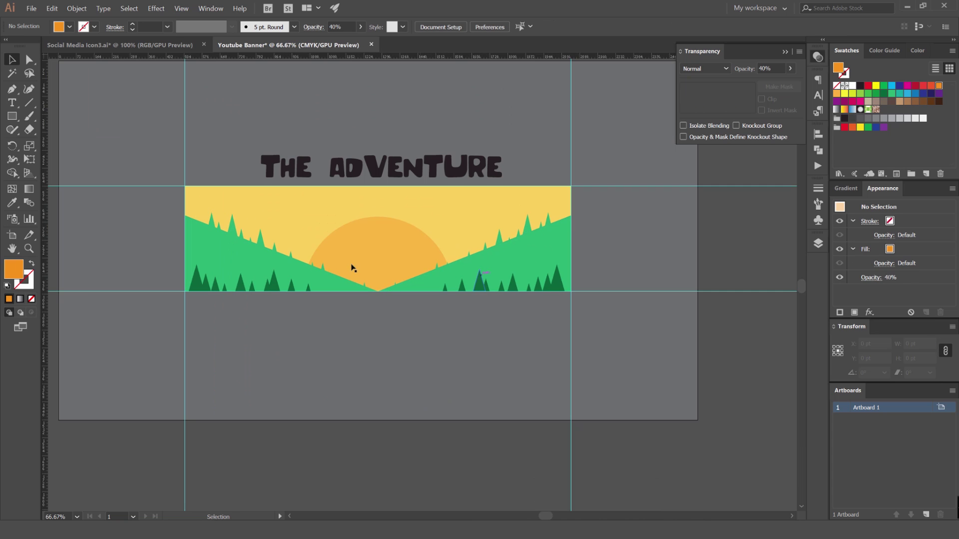
pyautogui.scroll(-2, 351, 268)
pyautogui.scroll(2, 184, 246)
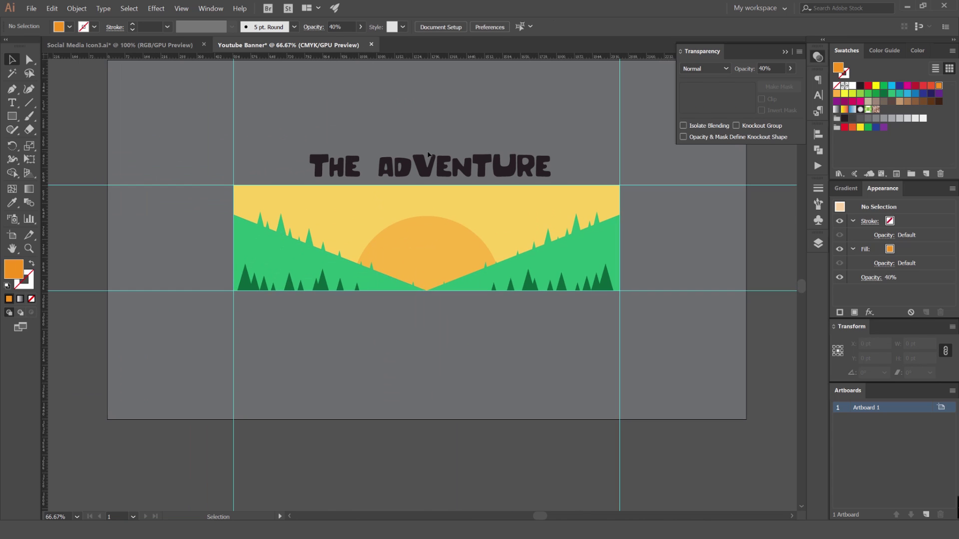
# - Move the "The adventure" title down onto the yellow sky and fill it with white
pyautogui.scroll(1, 428, 155)
pyautogui.click(693, 96)
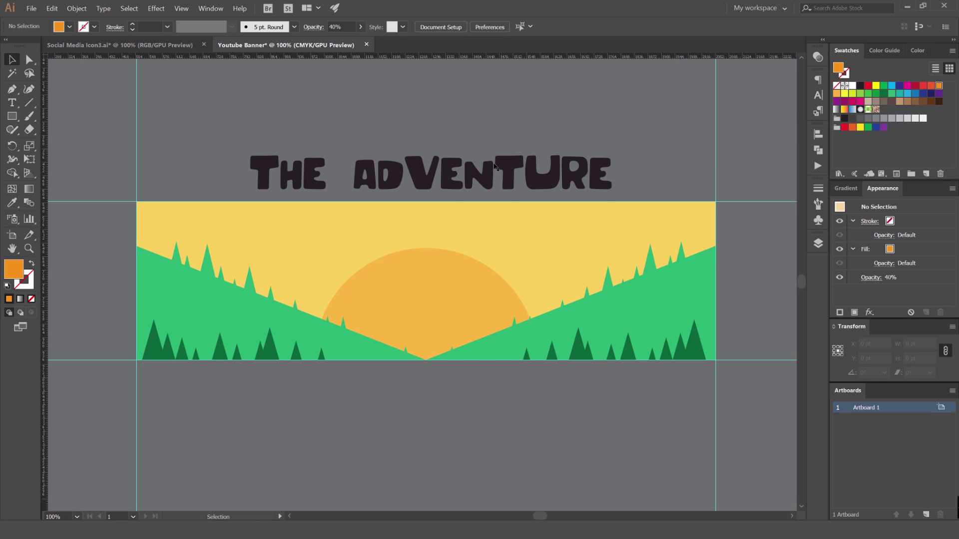
pyautogui.moveTo(460, 201); pyautogui.dragTo(482, 271)
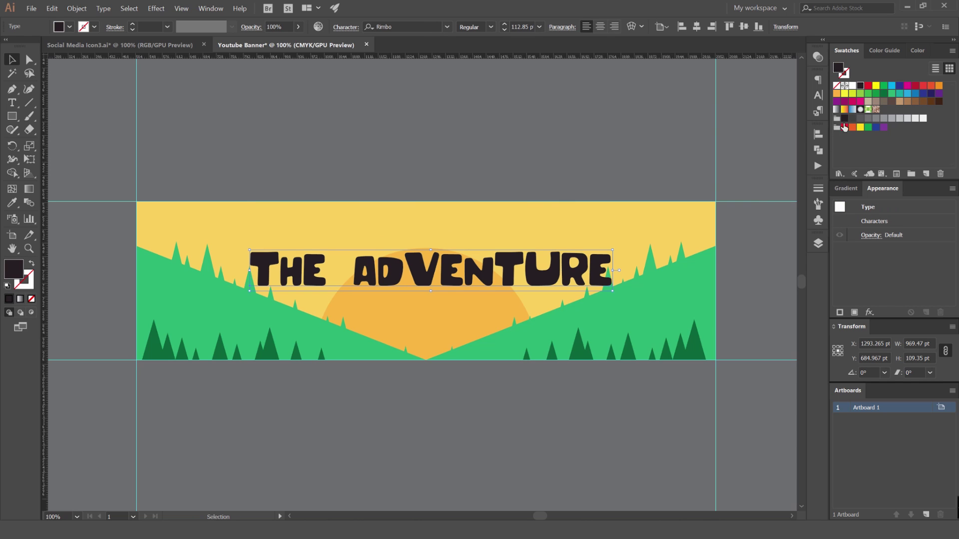
pyautogui.click(852, 86)
# - Enlarge the white title to about 1134 pt wide and place it high in the sky, over the top of the sun
pyautogui.scroll(1, 537, 272)
pyautogui.moveTo(537, 272); pyautogui.dragTo(579, 239)
pyautogui.moveTo(661, 202); pyautogui.dragTo(709, 195)
pyautogui.scroll(-1, 626, 150)
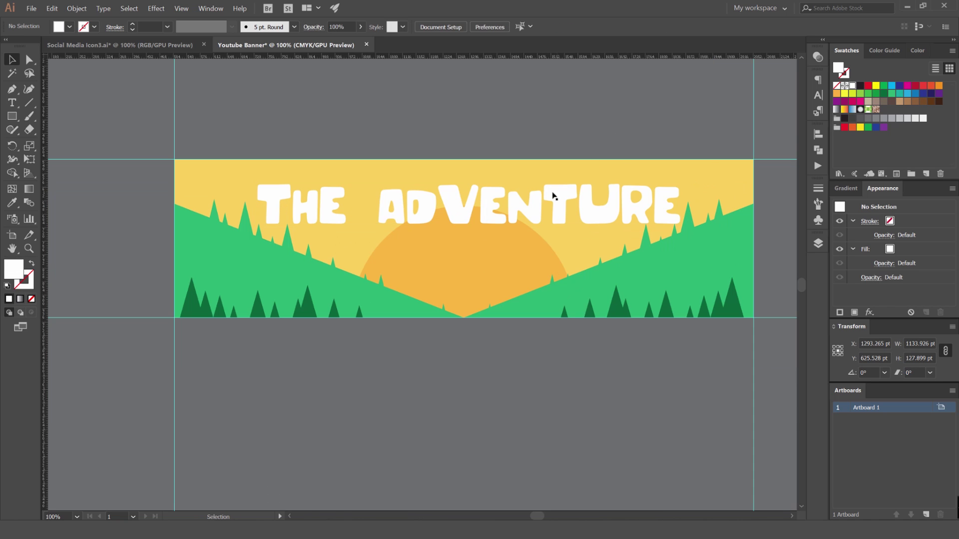
pyautogui.click(617, 131)
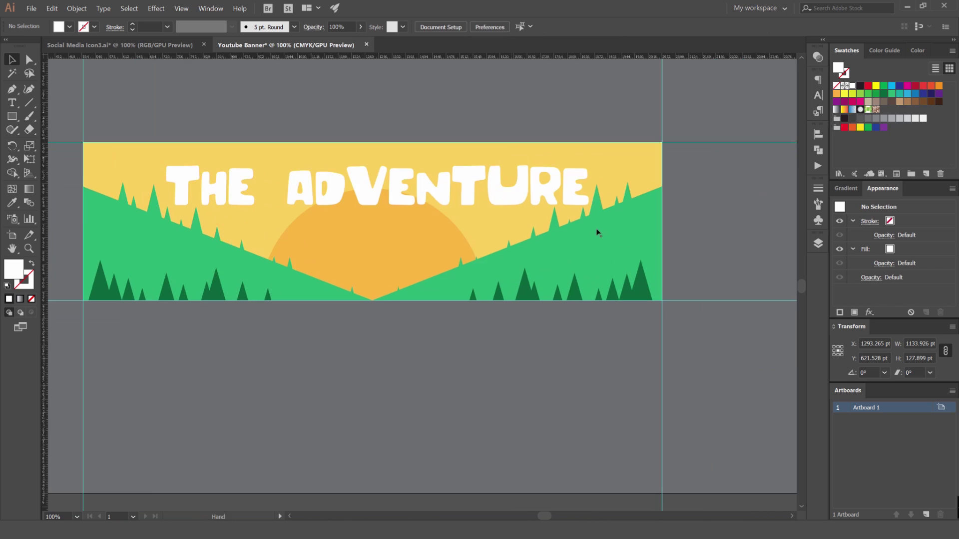
# - Draw a black rectangle about 324 x 52 pt fitted into the lower-right corner of the safe area
pyautogui.scroll(2, 625, 294)
pyautogui.moveTo(673, 308); pyautogui.dragTo(471, 265)
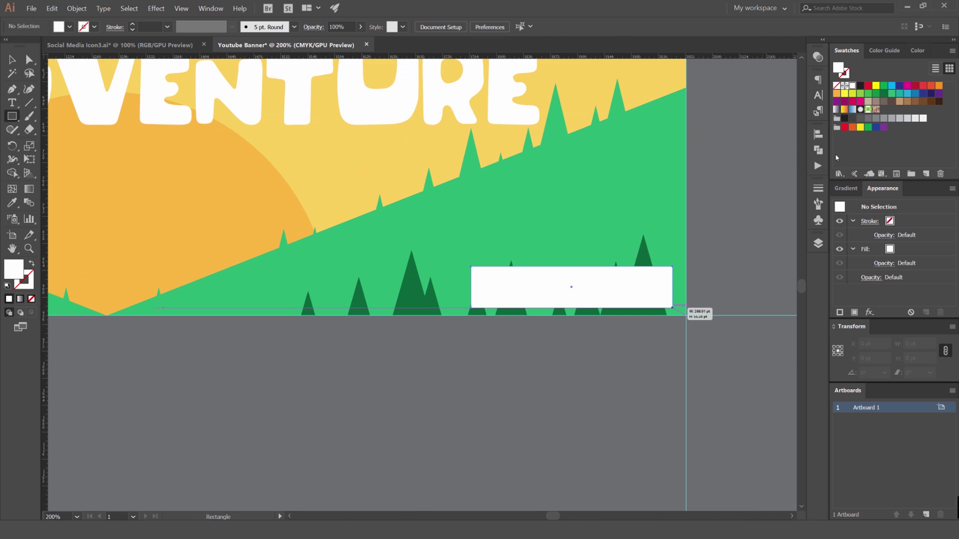
pyautogui.press('v')
pyautogui.moveTo(572, 266); pyautogui.dragTo(580, 316)
pyautogui.moveTo(672, 297); pyautogui.dragTo(690, 273)
pyautogui.moveTo(471, 296); pyautogui.dragTo(428, 296)
pyautogui.hotkey('ctrl', '1')
pyautogui.click(710, 230)
pyautogui.scroll(-2, 657, 287)
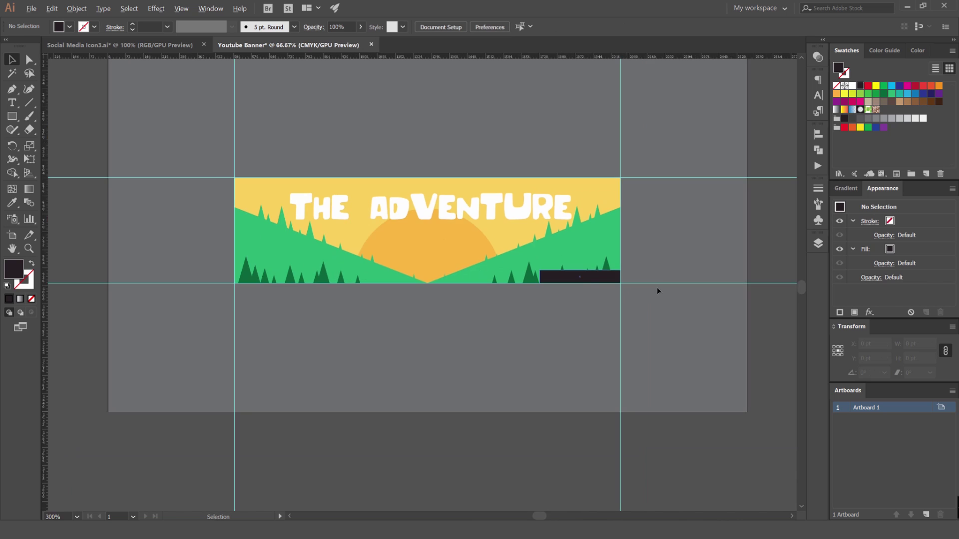
pyautogui.scroll(2, 588, 282)
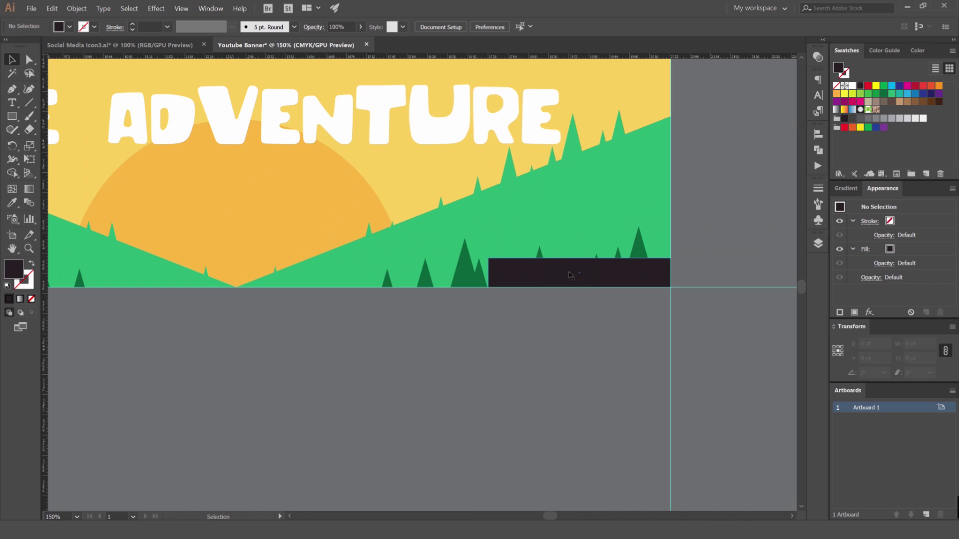
# - Delete the black corner rectangle and the group of dark trees on the right slope
pyautogui.click(570, 275)
pyautogui.moveTo(281, 177); pyautogui.dragTo(469, 226)
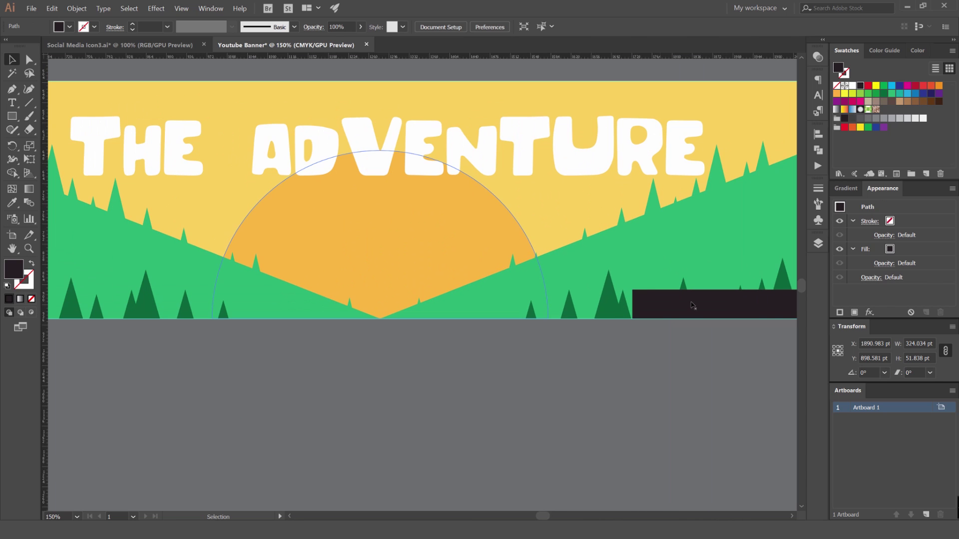
pyautogui.hotkey('ctrl', 'z')
pyautogui.hotkey('ctrl', 'z')
pyautogui.scroll(-1, 395, 196)
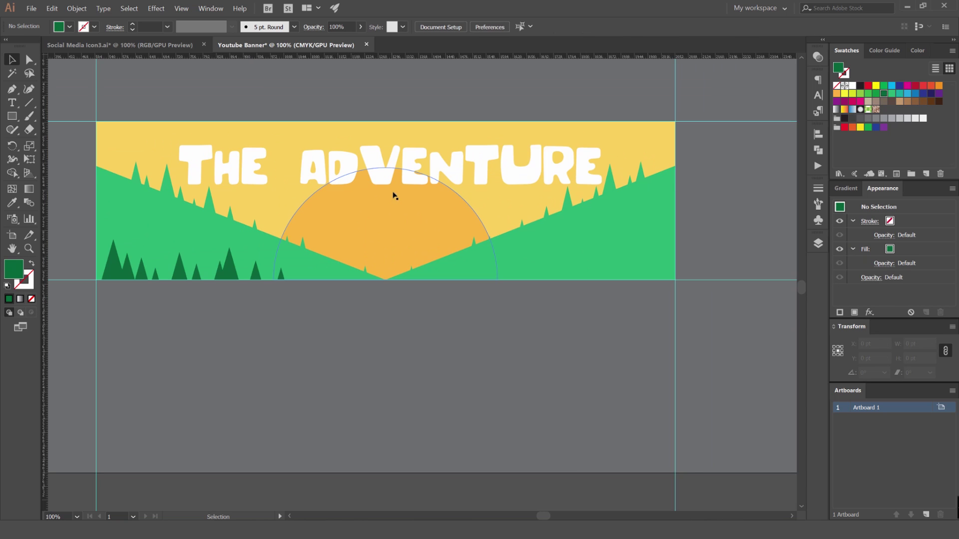
pyautogui.scroll(1, 394, 195)
pyautogui.click(535, 225)
pyautogui.scroll(-1, 456, 385)
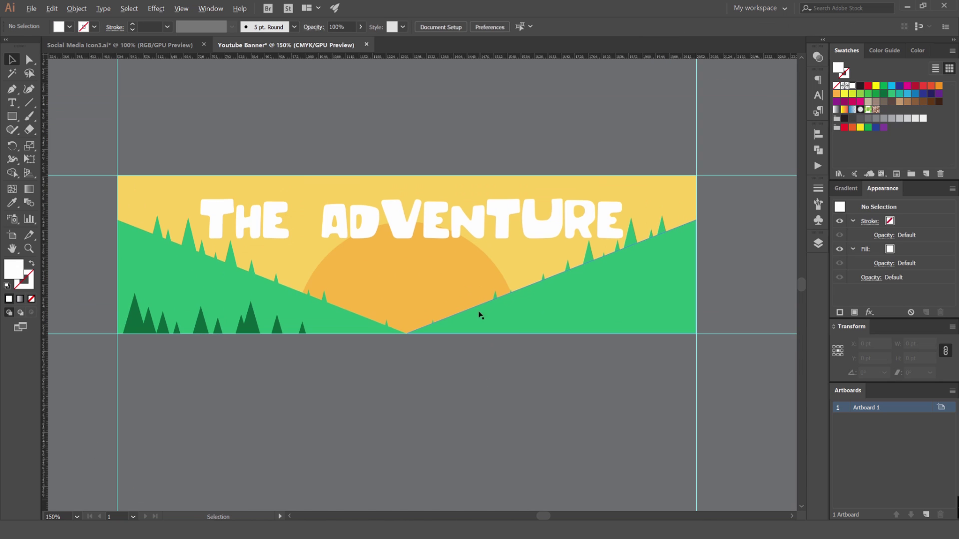
# - Copy the title straight below itself and scale the copy down to about 470 pt wide, centred over the sun
pyautogui.moveTo(462, 216); pyautogui.dragTo(461, 283)
pyautogui.scroll(1, 446, 256)
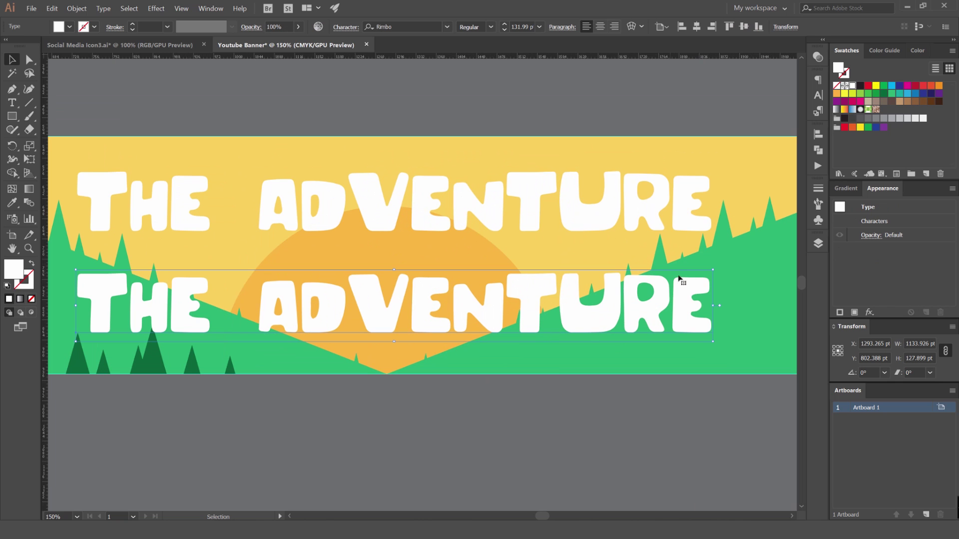
pyautogui.moveTo(711, 270); pyautogui.dragTo(527, 274)
pyautogui.scroll(1, 474, 308)
pyautogui.moveTo(474, 308); pyautogui.dragTo(479, 280)
pyautogui.scroll(-2, 480, 281)
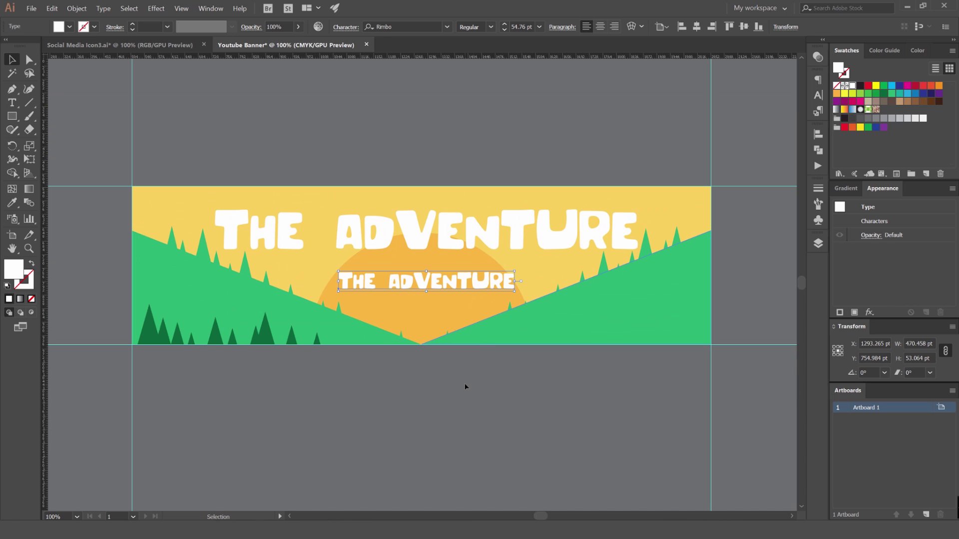
pyautogui.click(481, 323)
# - Change the small title copy's font to Novecento wide Medium
pyautogui.click(477, 290)
pyautogui.scroll(1, 429, 79)
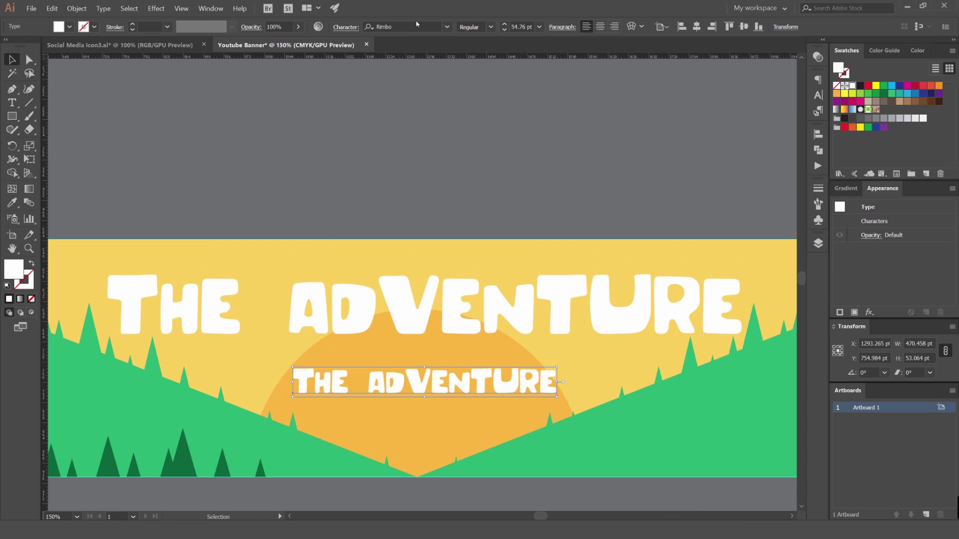
pyautogui.click(447, 27)
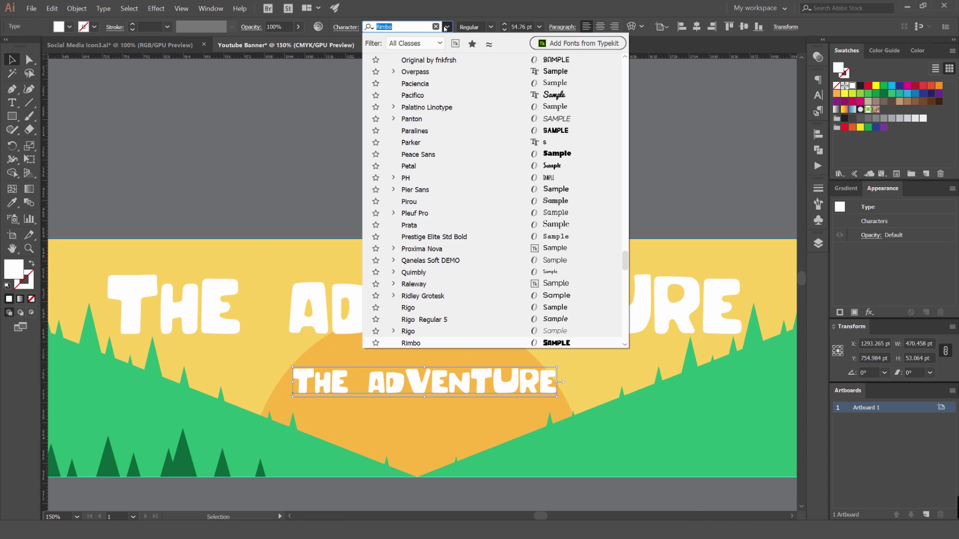
pyautogui.click(218, 295)
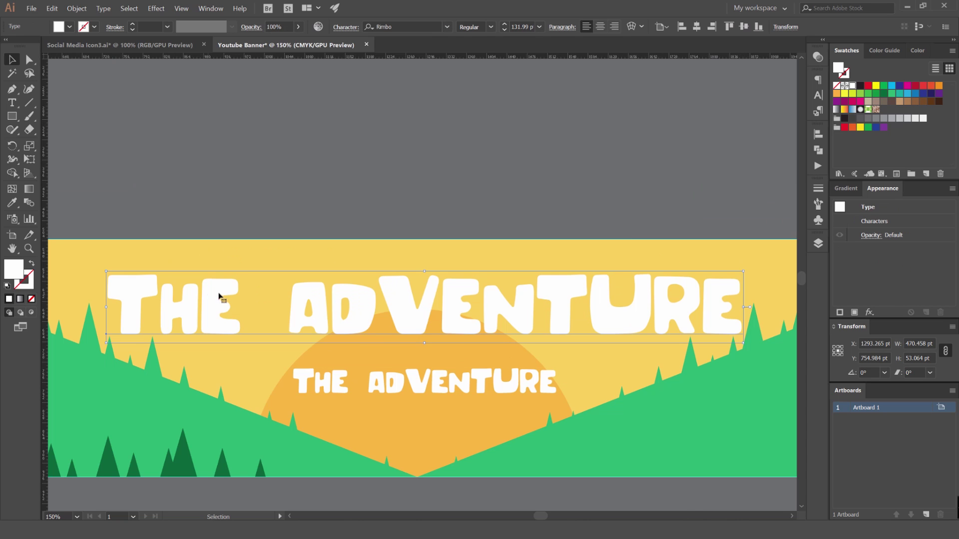
pyautogui.click(447, 27)
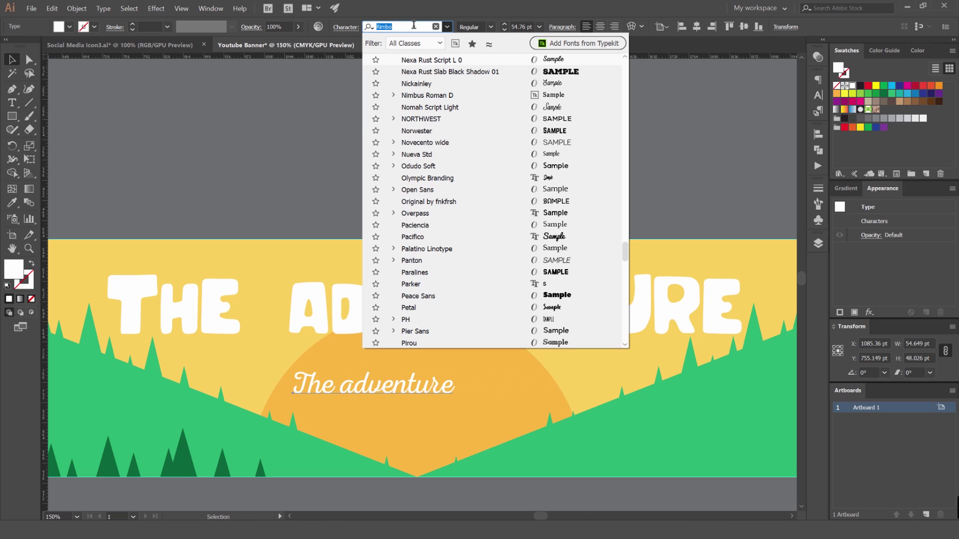
pyautogui.write('nove')
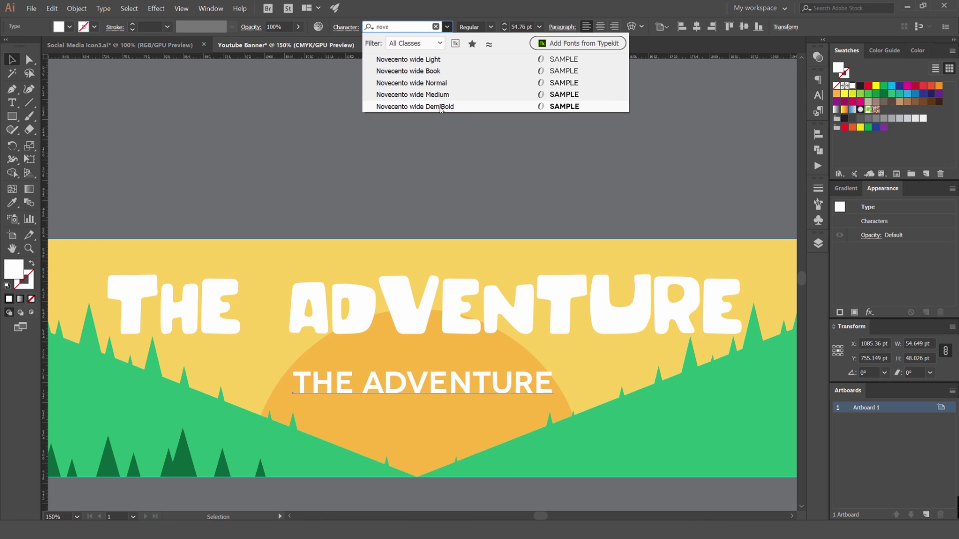
pyautogui.click(441, 97)
pyautogui.click(418, 136)
pyautogui.moveTo(418, 136); pyautogui.dragTo(454, 201)
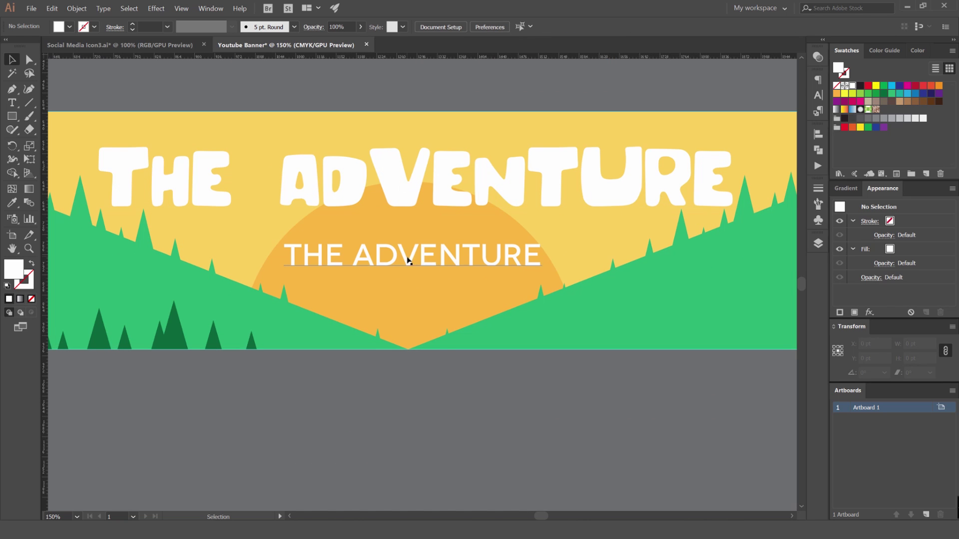
# - Place a red-orange rectangle about 960 x 107 pt behind the small title copy as a text bar
pyautogui.moveTo(148, 226)
pyautogui.mouseDown()
pyautogui.moveTo(492, 275)
pyautogui.moveTo(687, 287)
pyautogui.mouseUp()
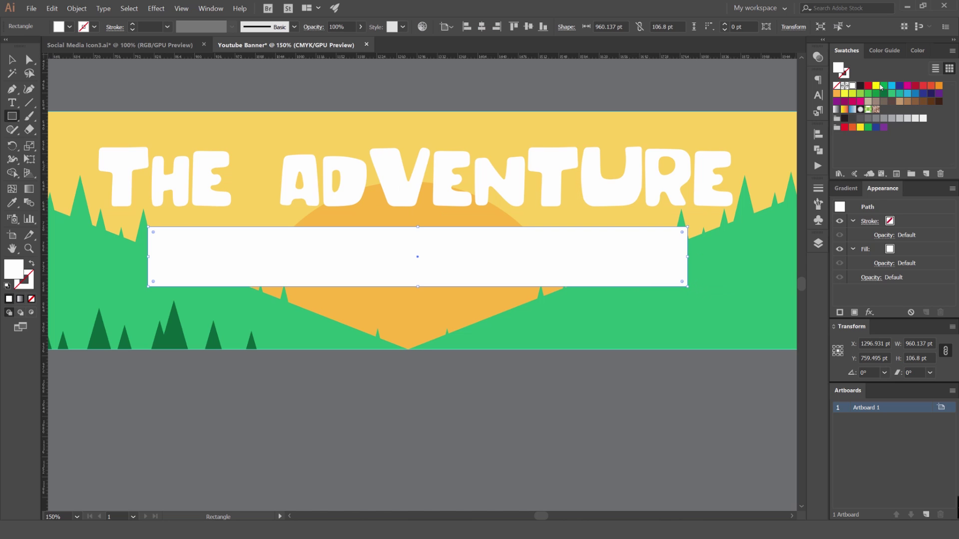
pyautogui.click(907, 93)
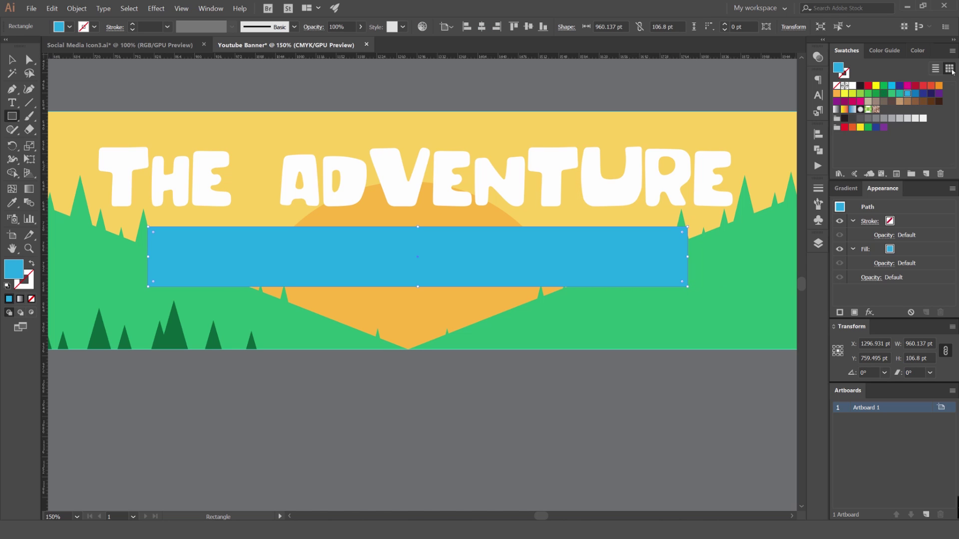
pyautogui.click(931, 87)
pyautogui.press('v')
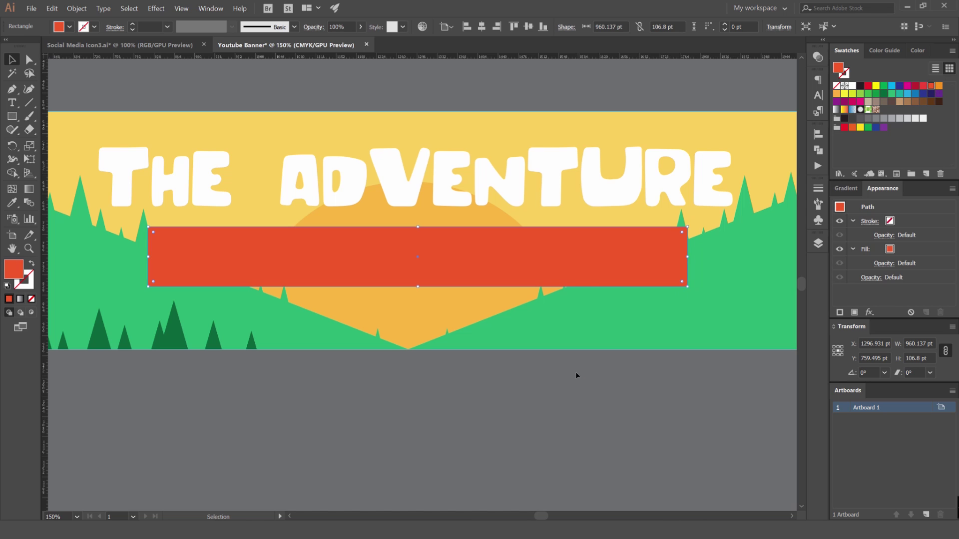
pyautogui.hotkey('ctrl', '[')
pyautogui.click(489, 407)
# - Replace the small title copy's text with "NEW VIDEO EVERY SATURDAY"
pyautogui.click(460, 252)
pyautogui.doubleClick(460, 252)
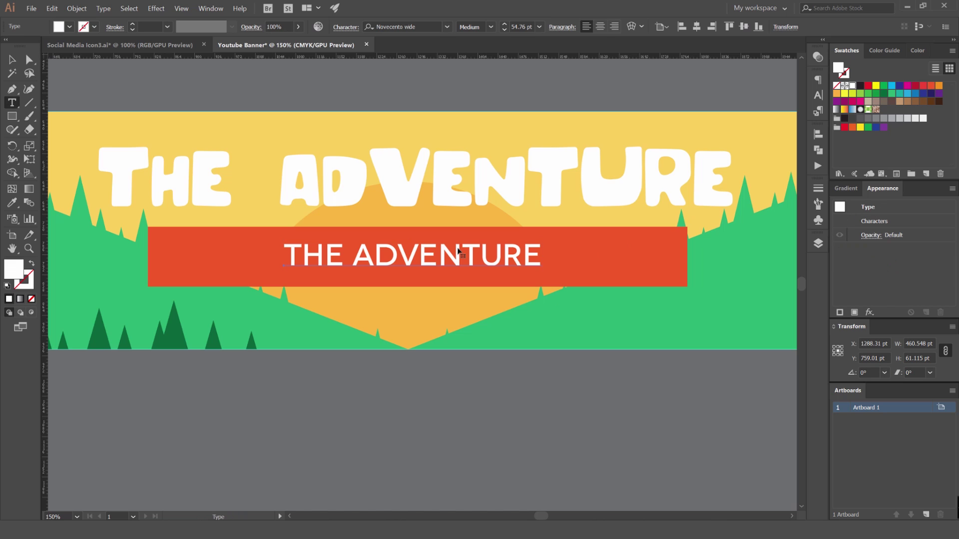
pyautogui.hotkey('ctrl', 'a')
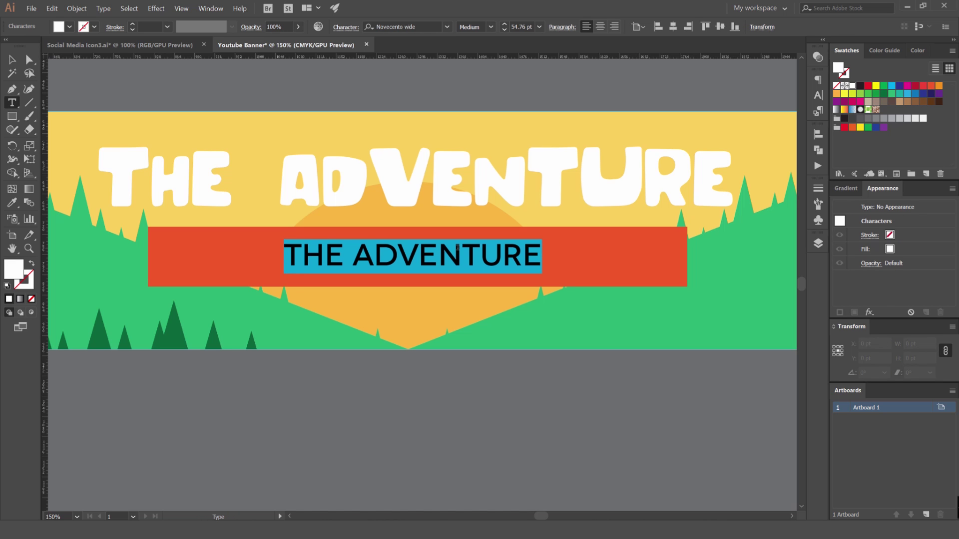
pyautogui.write('N')
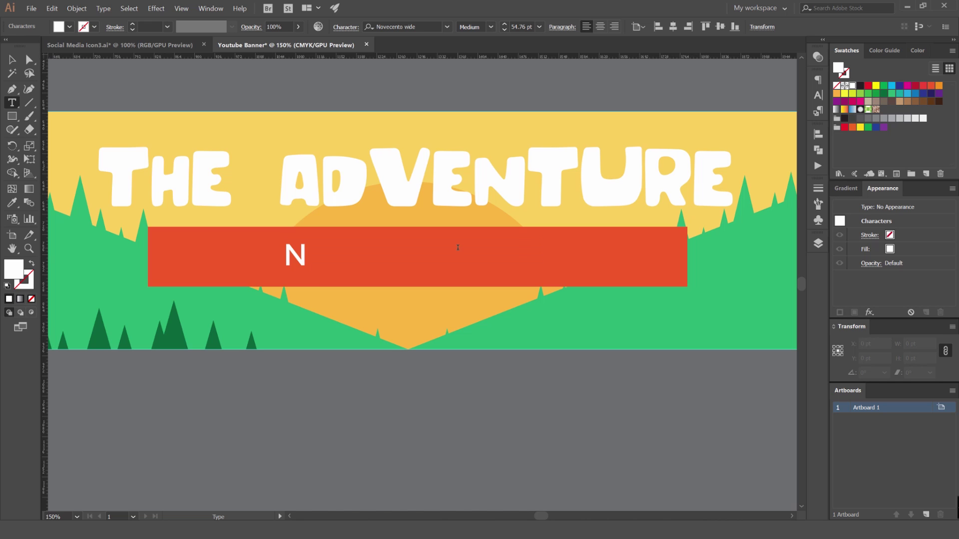
pyautogui.write('EW VIDEO EVERY SATURD')
pyautogui.press('BackSpace')
pyautogui.write('SATURDAU')
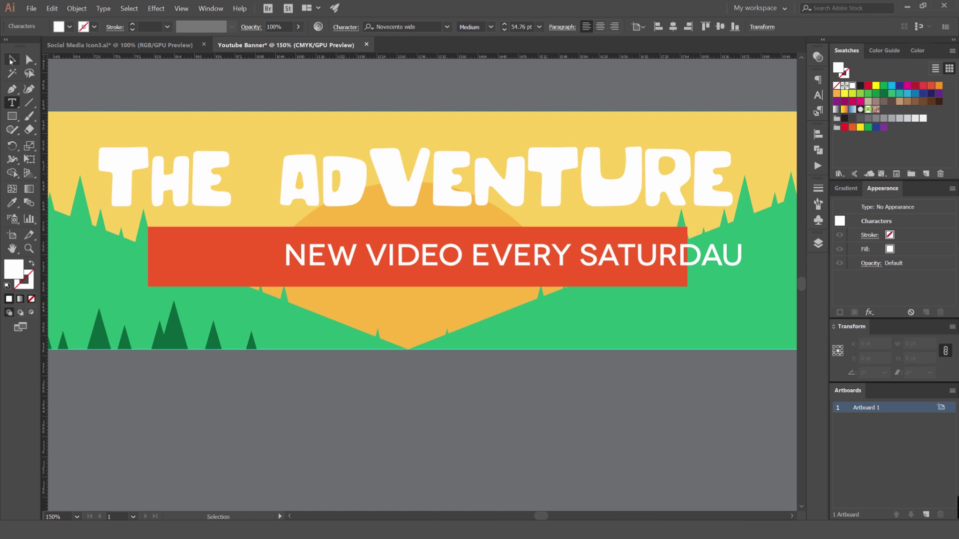
pyautogui.press('Escape')
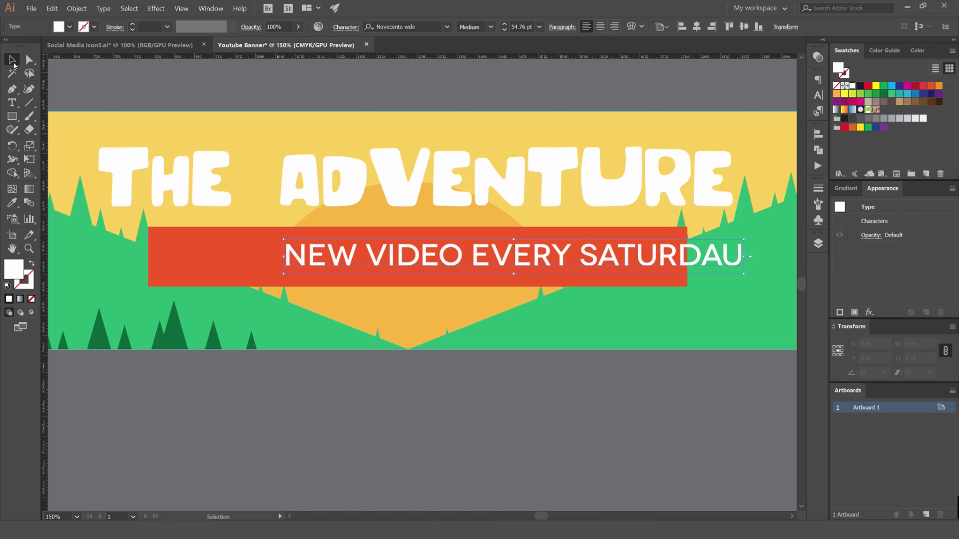
pyautogui.moveTo(723, 251); pyautogui.dragTo(743, 251)
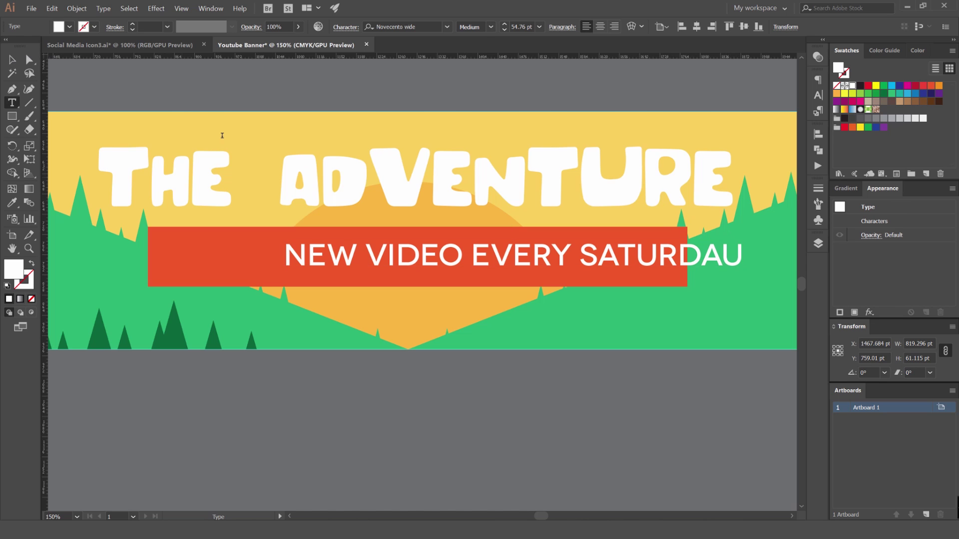
pyautogui.write('Y')
pyautogui.press('Escape')
pyautogui.press('v')
# - Enlarge the subtitle to about 60 pt type and centre it horizontally on the red-orange bar
pyautogui.moveTo(441, 257); pyautogui.dragTo(341, 258)
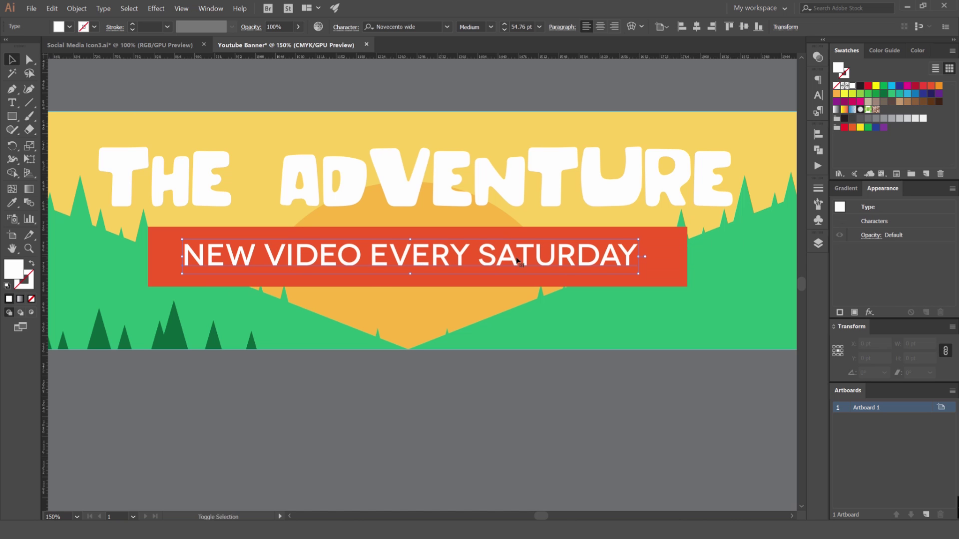
pyautogui.moveTo(642, 242); pyautogui.dragTo(658, 225)
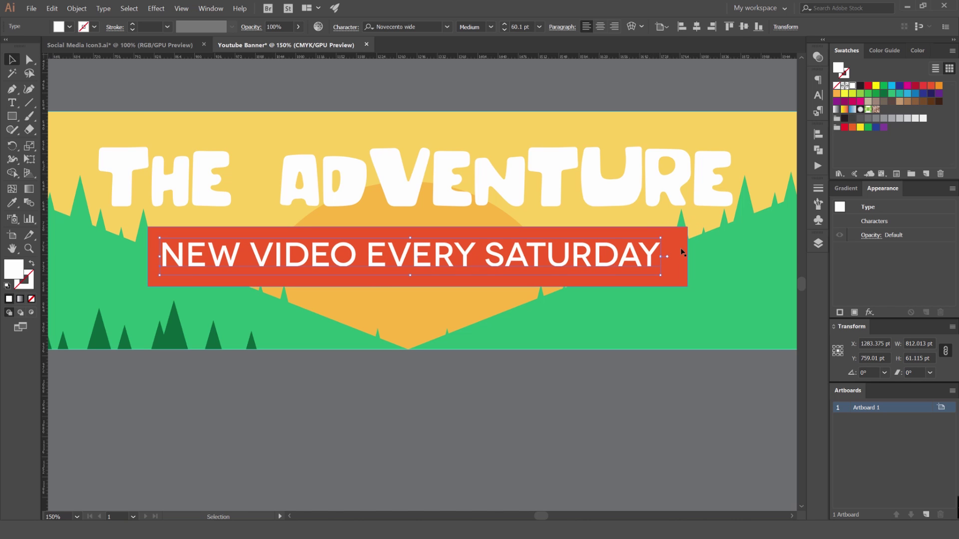
pyautogui.keyDown('shift'); pyautogui.click(679, 241); pyautogui.keyUp('shift')
pyautogui.click(377, 27)
pyautogui.click(401, 399)
pyautogui.click(433, 281)
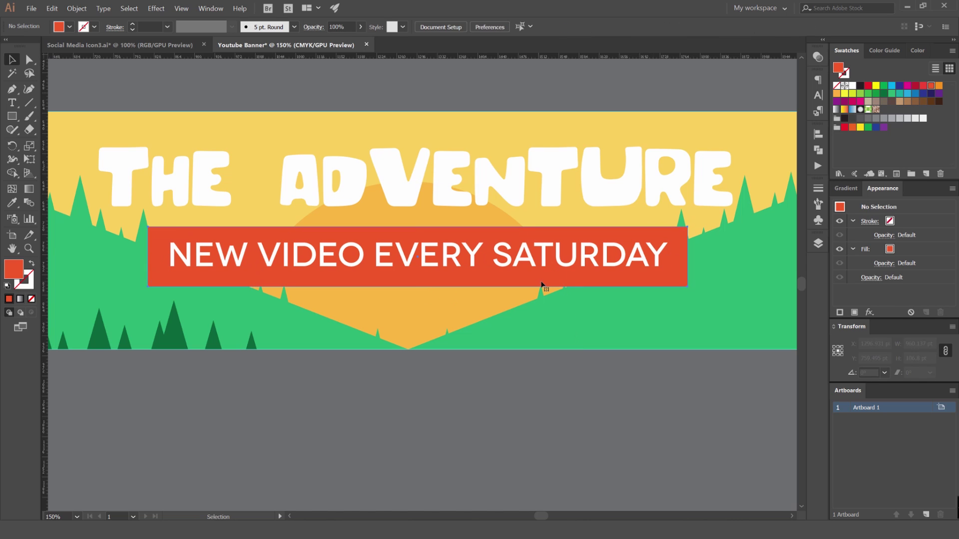
# - Centre the red-orange bar and the subtitle text horizontally on the artboard at X 1280 pt
pyautogui.click(484, 30)
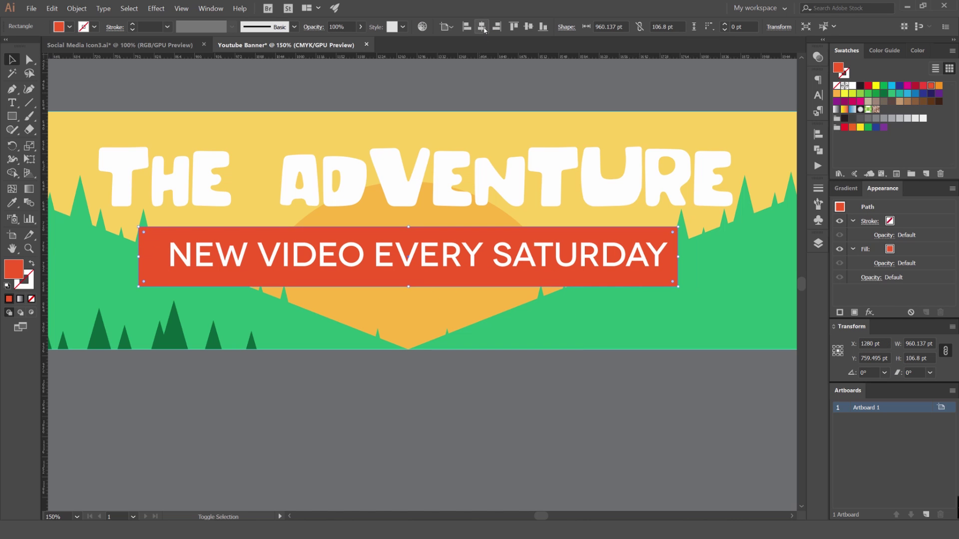
pyautogui.click(439, 255)
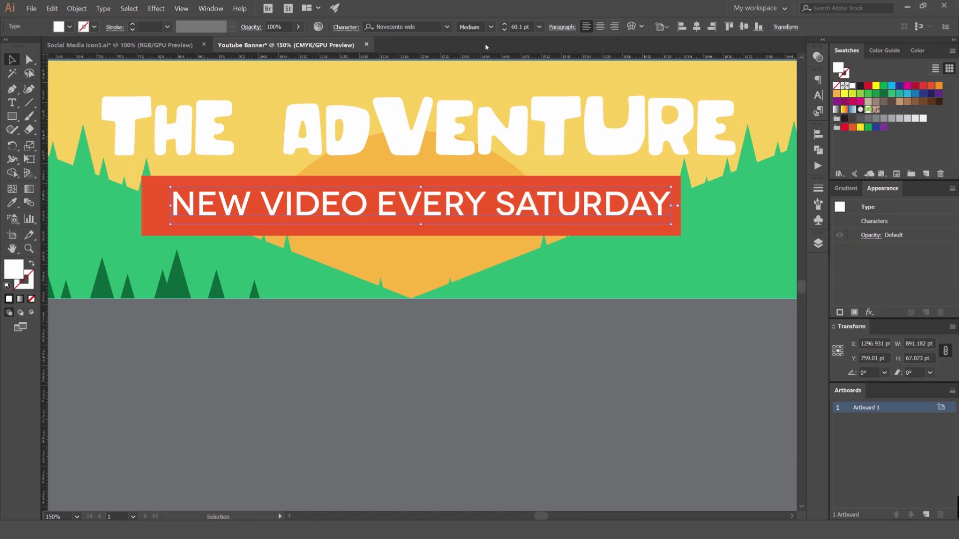
pyautogui.click(698, 29)
pyautogui.click(541, 333)
pyautogui.scroll(-3, 541, 334)
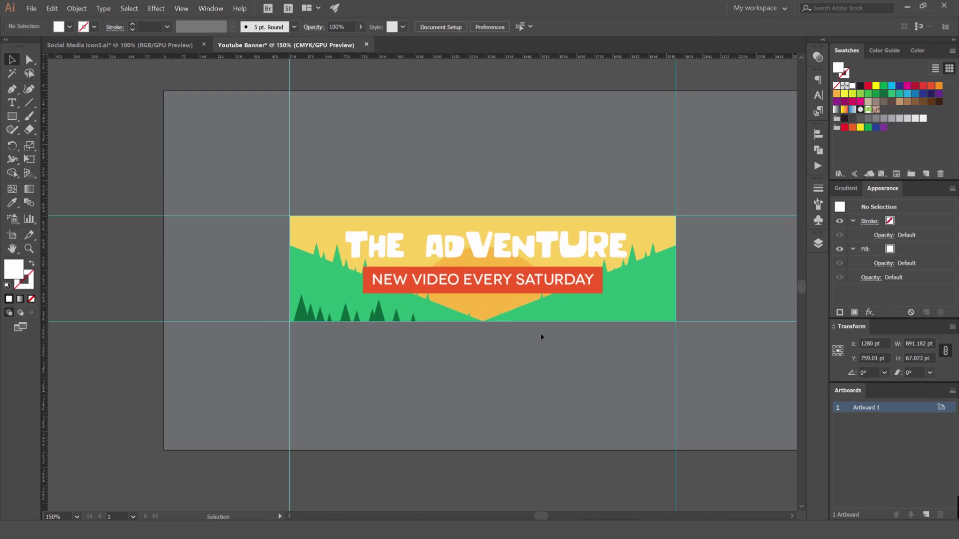
pyautogui.scroll(1, 531, 318)
pyautogui.scroll(2, 428, 317)
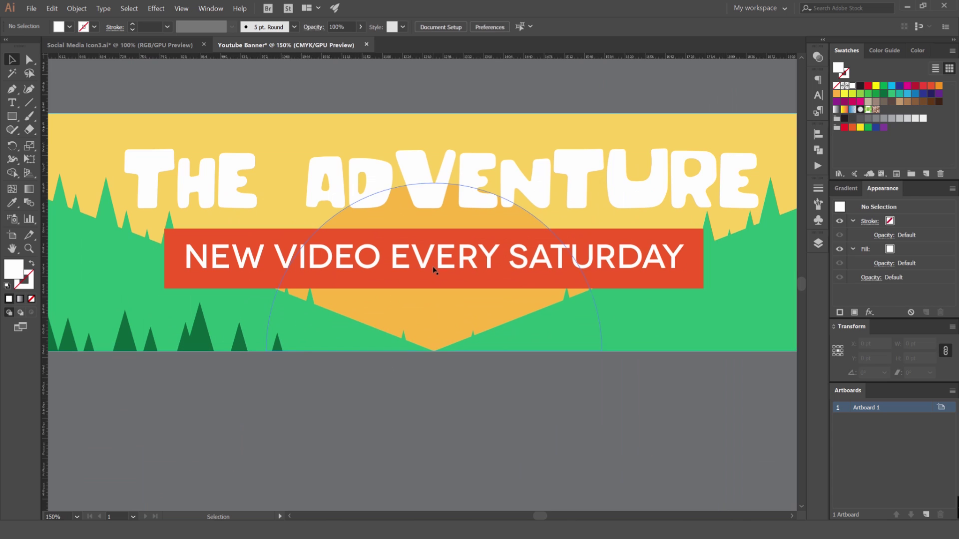
# - Give the subtitle a bolder font weight and reduce the bar's height symmetrically to about 79 pt
pyautogui.click(443, 265)
pyautogui.scroll(-1, 481, 24)
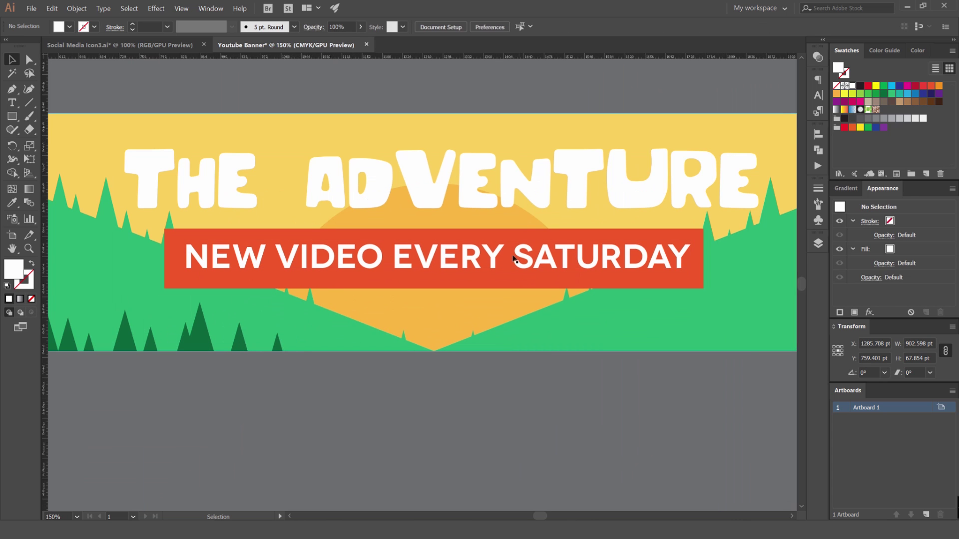
pyautogui.click(483, 239)
pyautogui.hotkey('ctrl', '=')
pyautogui.moveTo(424, 223); pyautogui.dragTo(424, 248)
pyautogui.hotkey('ctrl', '-')
pyautogui.hotkey('ctrl', '-')
pyautogui.hotkey('ctrl', '-')
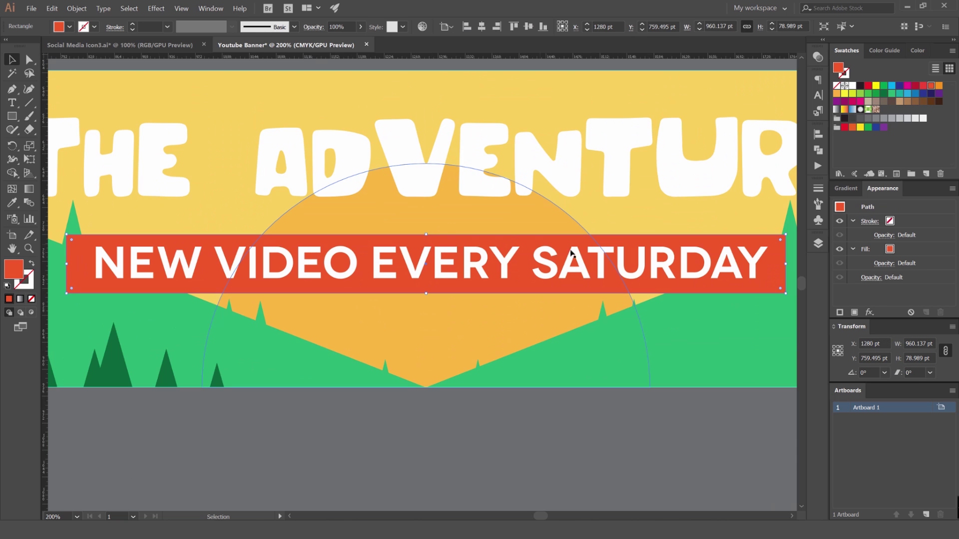
# - Add an anchor point midway on the bar's left edge and pull it inward to about X 823 pt as a ribbon notch
pyautogui.scroll(6, 274, 275)
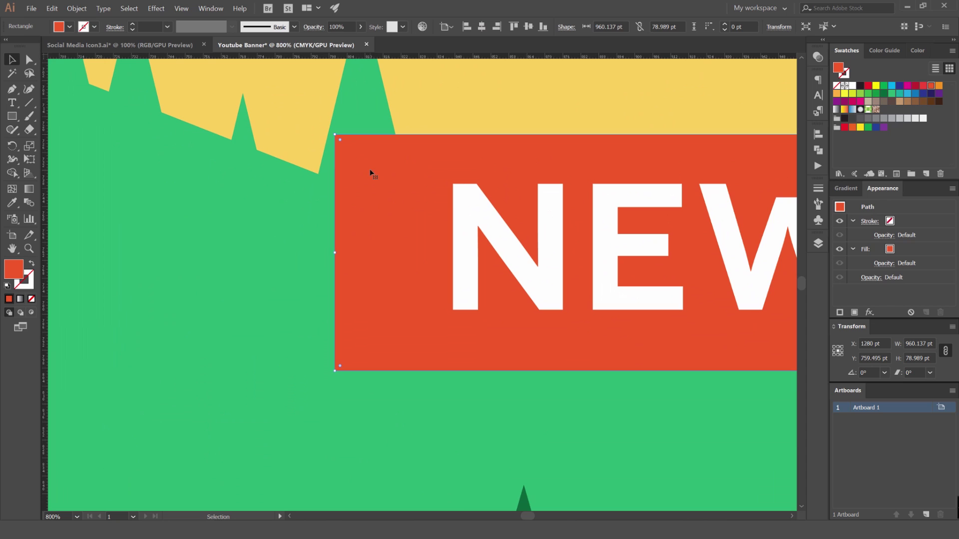
pyautogui.press('p')
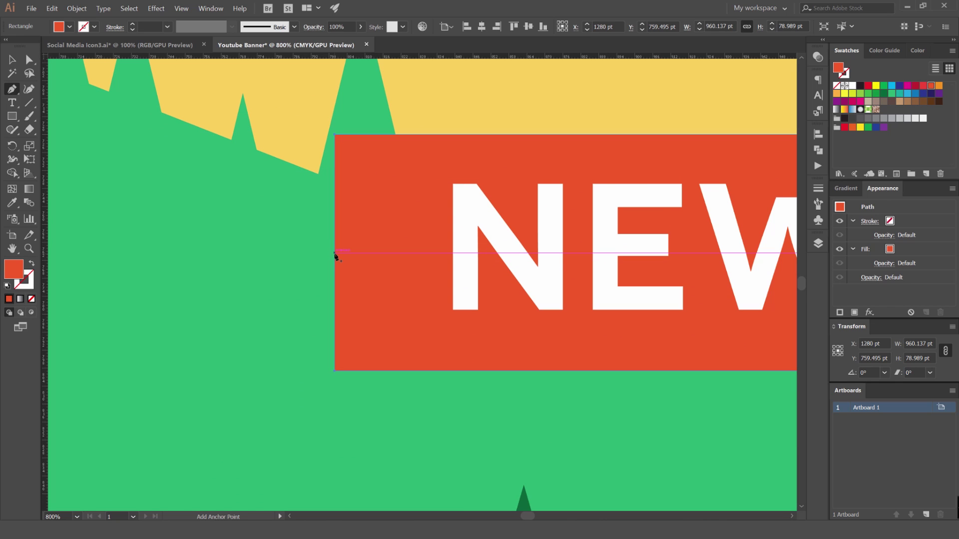
pyautogui.click(335, 254)
pyautogui.press('a')
pyautogui.scroll(1, 335, 255)
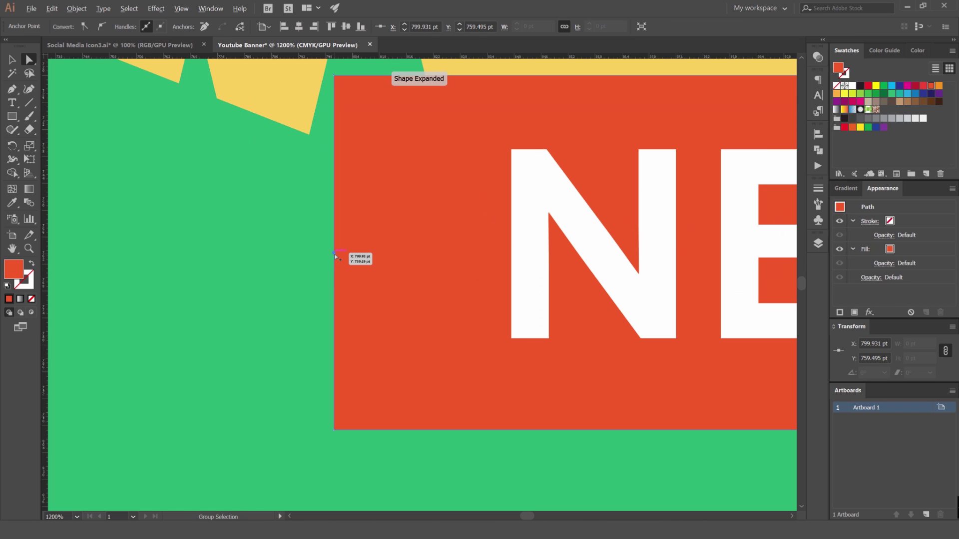
pyautogui.moveTo(334, 253); pyautogui.dragTo(439, 254)
pyautogui.scroll(-4, 459, 255)
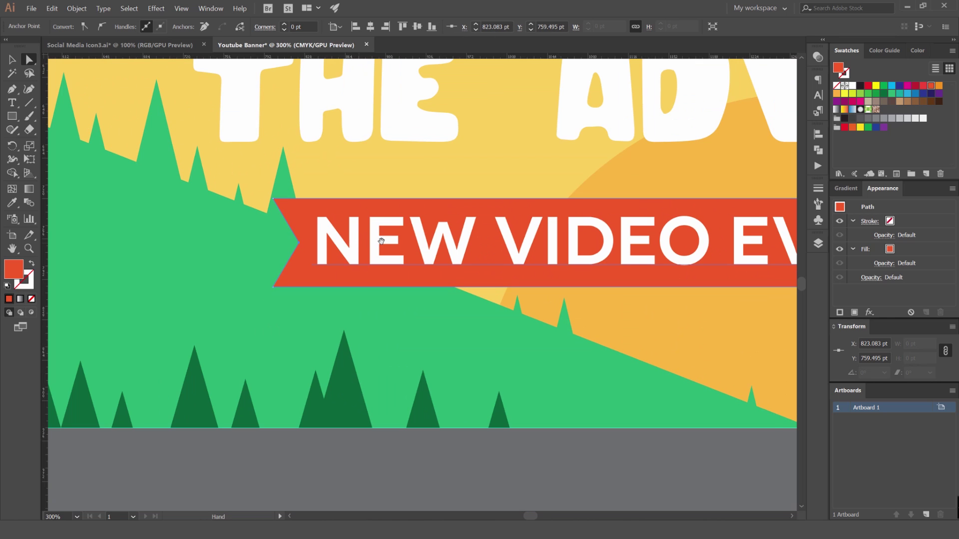
# - Add an anchor point midway on the bar's right edge and pull it inward to about X 1745 pt as a notch
pyautogui.moveTo(381, 241); pyautogui.dragTo(215, 239)
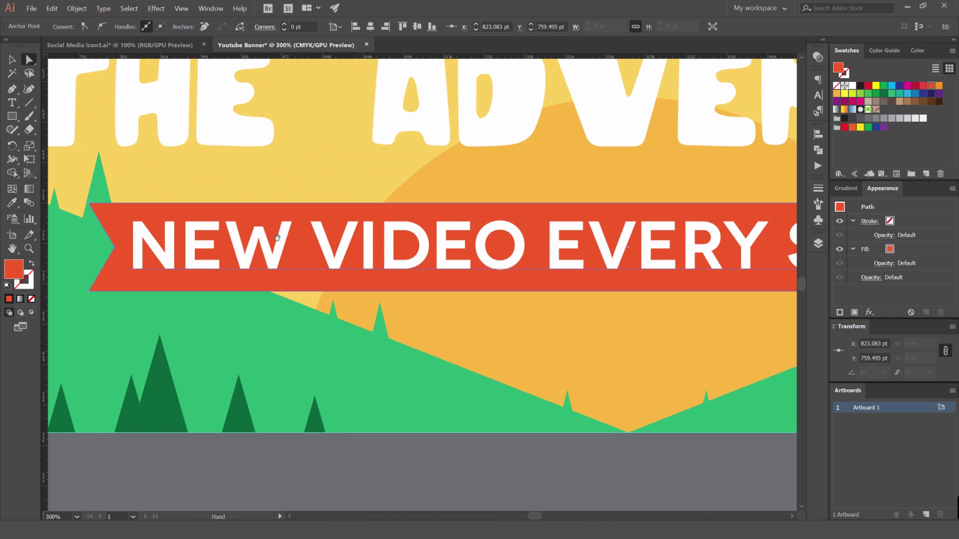
pyautogui.scroll(-1, 215, 240)
pyautogui.moveTo(414, 232); pyautogui.dragTo(206, 230)
pyautogui.scroll(4, 699, 239)
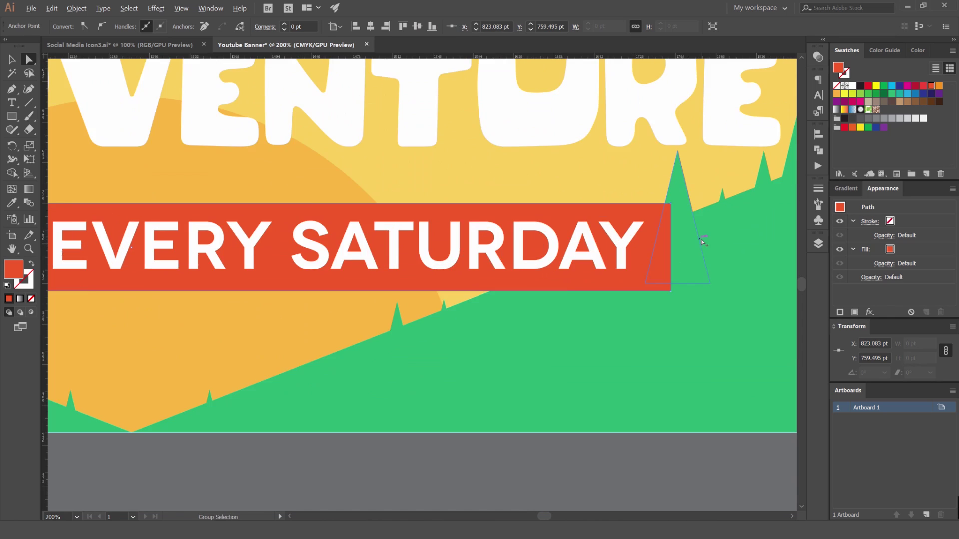
pyautogui.press('v')
pyautogui.press('p')
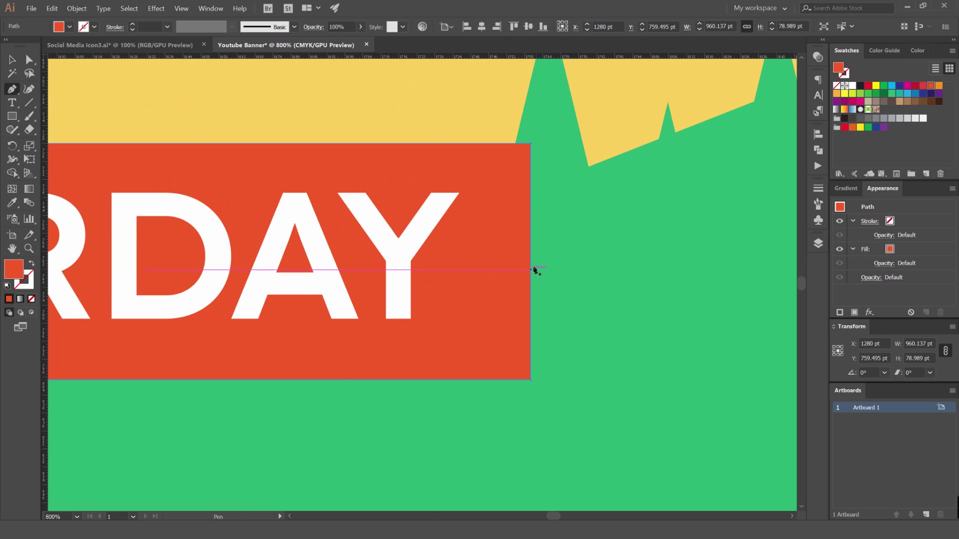
pyautogui.click(530, 262)
pyautogui.moveTo(530, 262); pyautogui.dragTo(485, 267)
pyautogui.scroll(-6, 485, 270)
pyautogui.press('v')
pyautogui.click(448, 373)
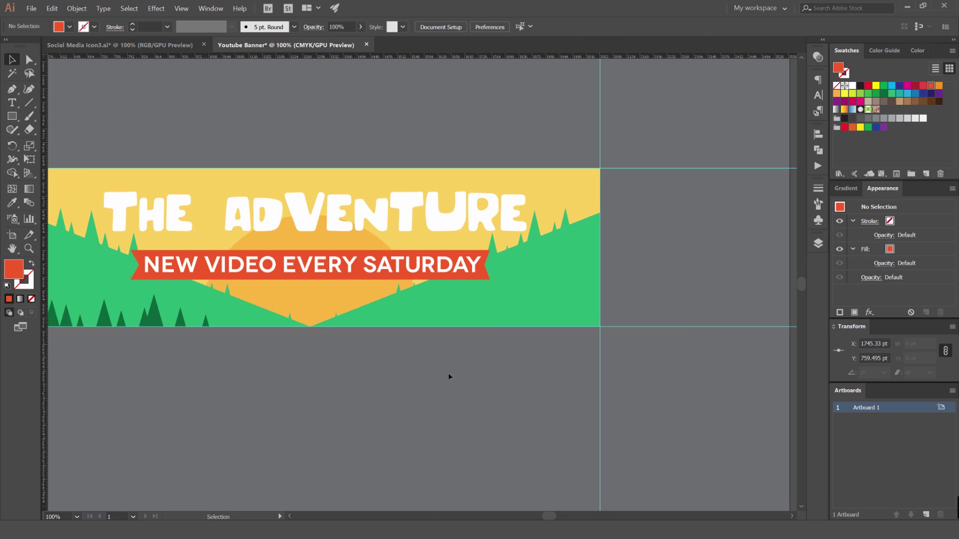
# - Reposition the right notch's anchor point to about X 1749 pt in fixed nudges from the bar's edge
pyautogui.scroll(-1, 515, 307)
pyautogui.scroll(4, 583, 241)
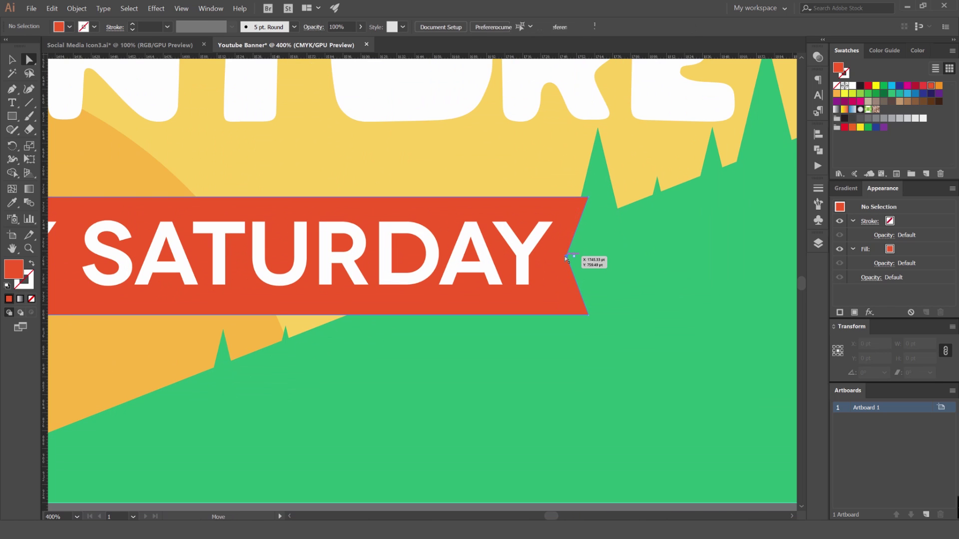
pyautogui.keyDown('ctrl'); pyautogui.click(582, 260); pyautogui.keyUp('ctrl')
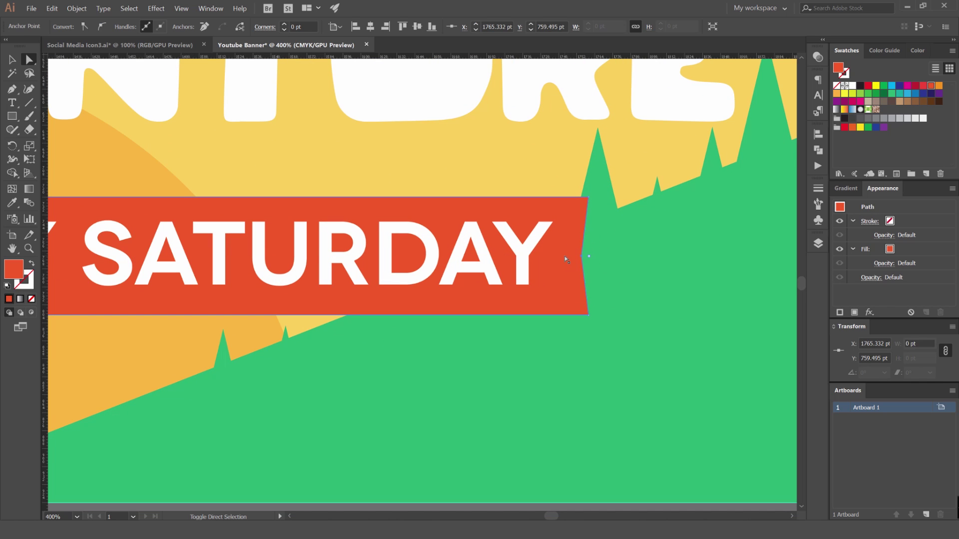
pyautogui.hotkey('shift', 'Left')
pyautogui.press('Left')
pyautogui.press('Left')
pyautogui.press('Left')
pyautogui.press('Left')
pyautogui.press('Left')
pyautogui.press('Left')
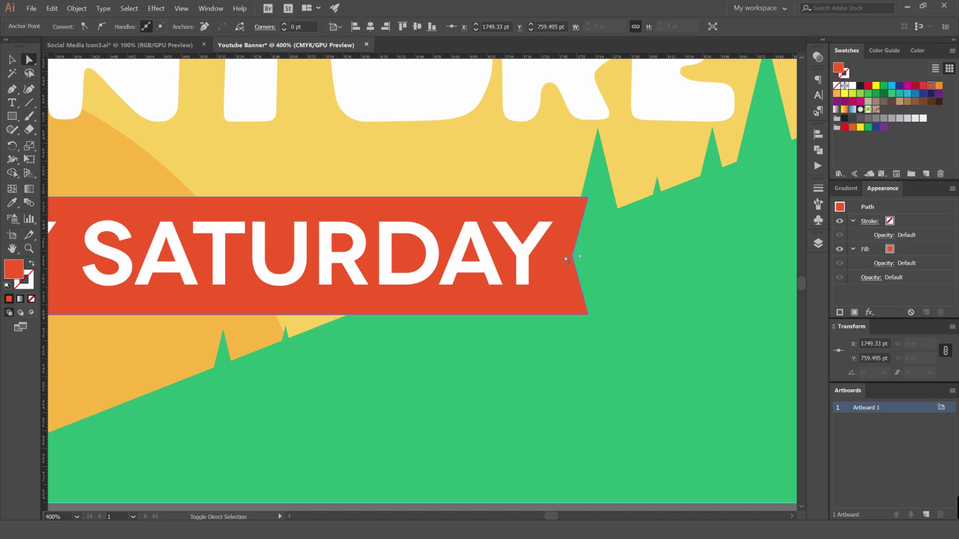
# - Return the left notch's anchor to the bar's edge and nudge it 10 pt inward to about X 810 pt
pyautogui.hotkey('ctrl', 'z')
pyautogui.hotkey('ctrl', '0')
pyautogui.scroll(5, 280, 220)
pyautogui.moveTo(473, 285); pyautogui.dragTo(430, 285)
pyautogui.scroll(3, 430, 285)
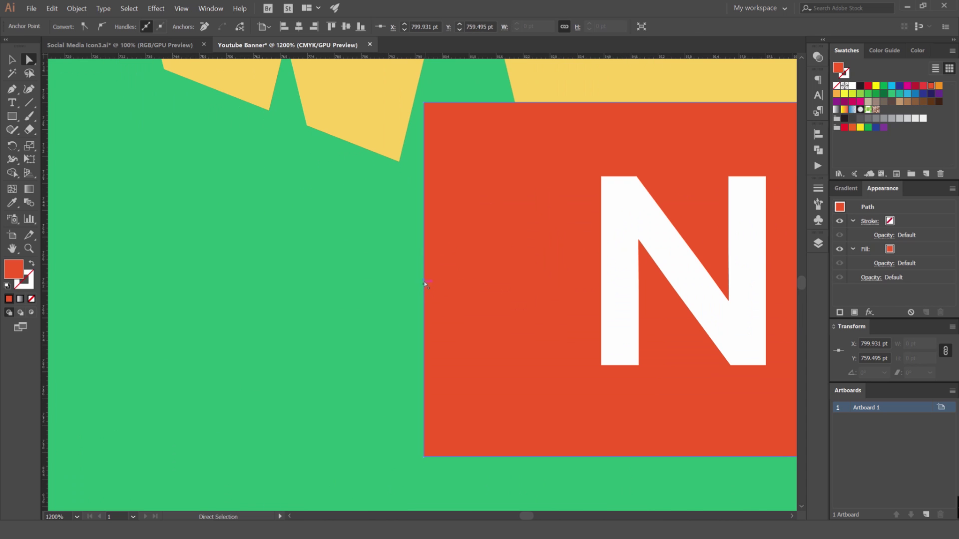
pyautogui.hotkey('shift', 'Right')
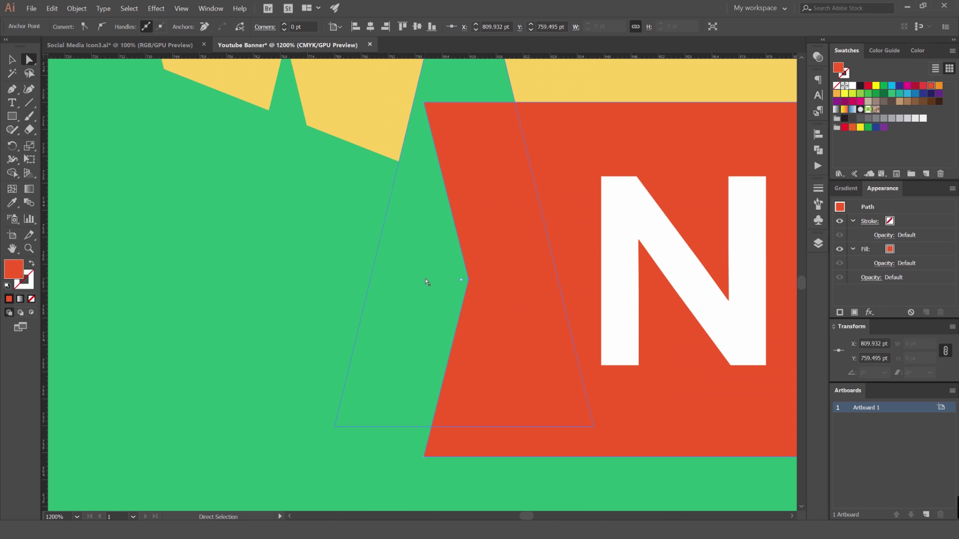
pyautogui.hotkey('ctrl', '1')
pyautogui.click(438, 340)
# - Deepen the bar's right notch by nudging its middle anchor point inward to about X 1742 pt
pyautogui.moveTo(729, 266); pyautogui.dragTo(643, 256)
pyautogui.scroll(5, 655, 241)
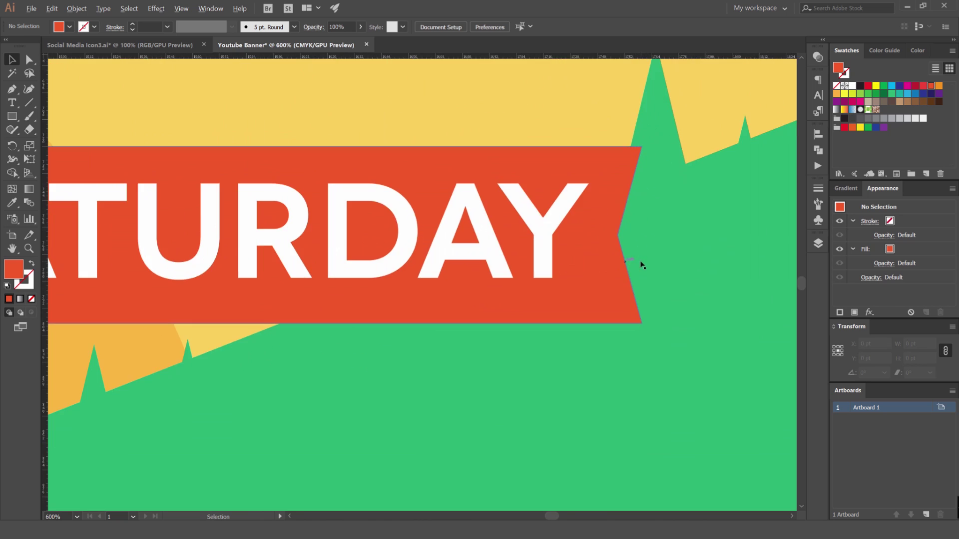
pyautogui.hotkey('ctrl', '1')
pyautogui.moveTo(593, 313); pyautogui.dragTo(528, 313)
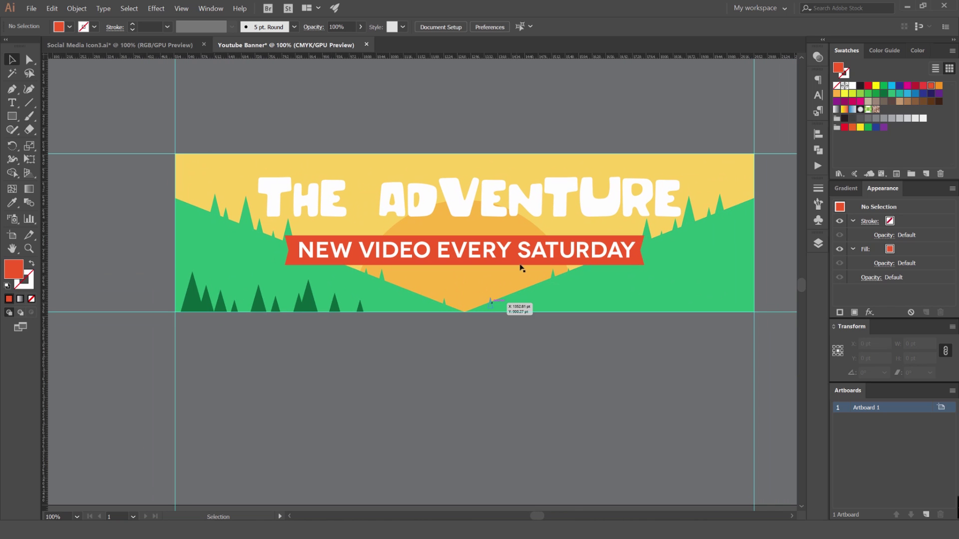
pyautogui.scroll(5, 633, 244)
pyautogui.click(662, 261)
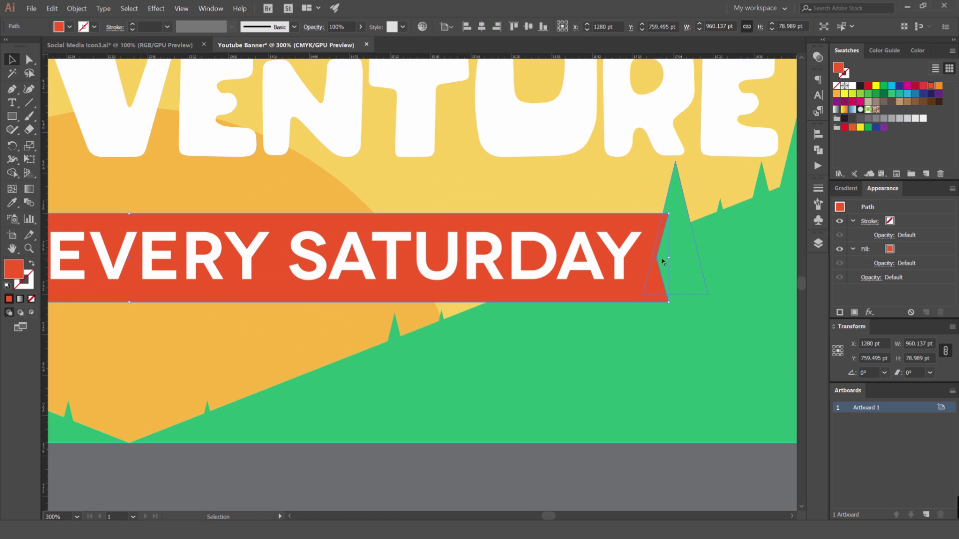
pyautogui.press('a')
pyautogui.click(657, 258)
pyautogui.press('Left')
pyautogui.press('Left')
pyautogui.press('Left')
pyautogui.press('Left')
pyautogui.press('Left')
pyautogui.press('Left')
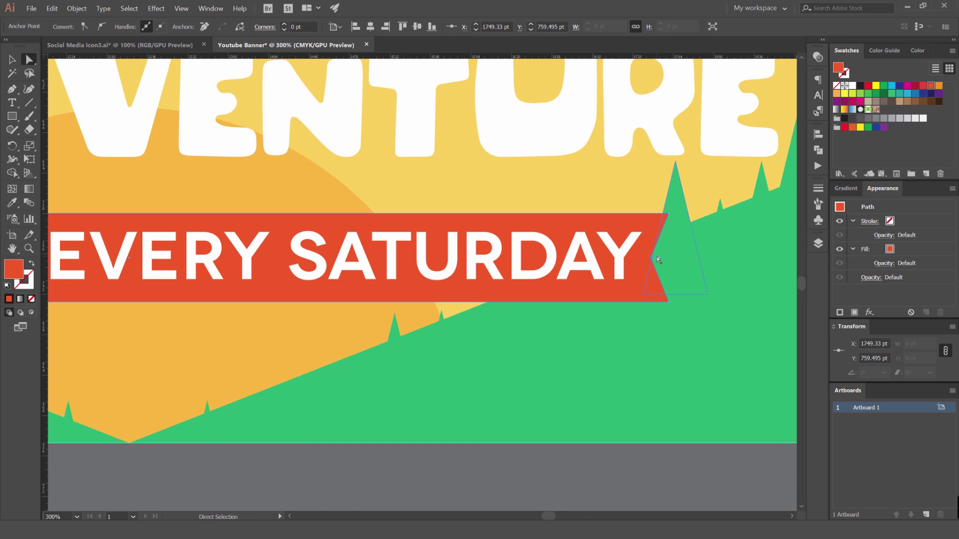
pyautogui.press('Left')
# - Cut the bar's left notch by nudging its middle anchor point about 20 pt inward from the edge
pyautogui.scroll(-5, 643, 261)
pyautogui.scroll(5, 366, 342)
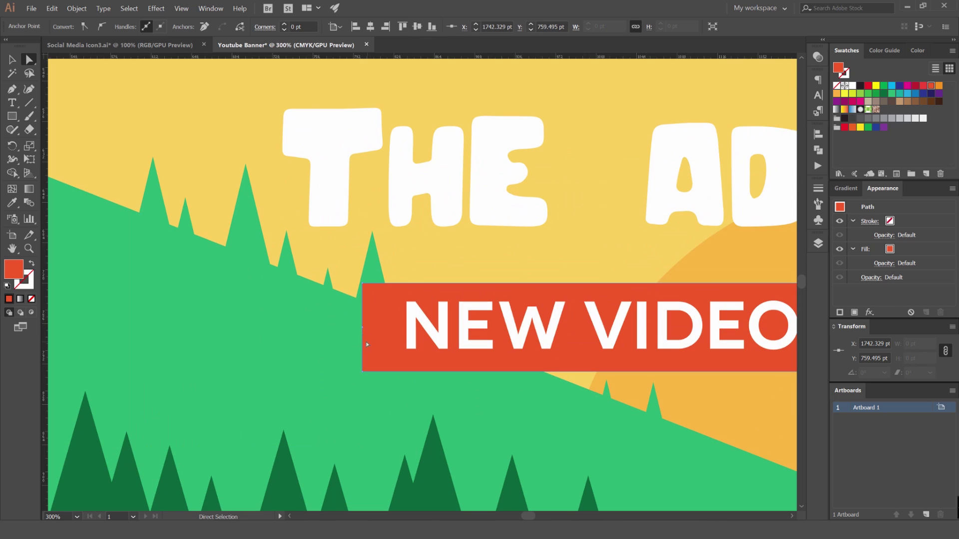
pyautogui.click(364, 329)
pyautogui.hotkey('shift', 'Right')
pyautogui.hotkey('shift', 'Right')
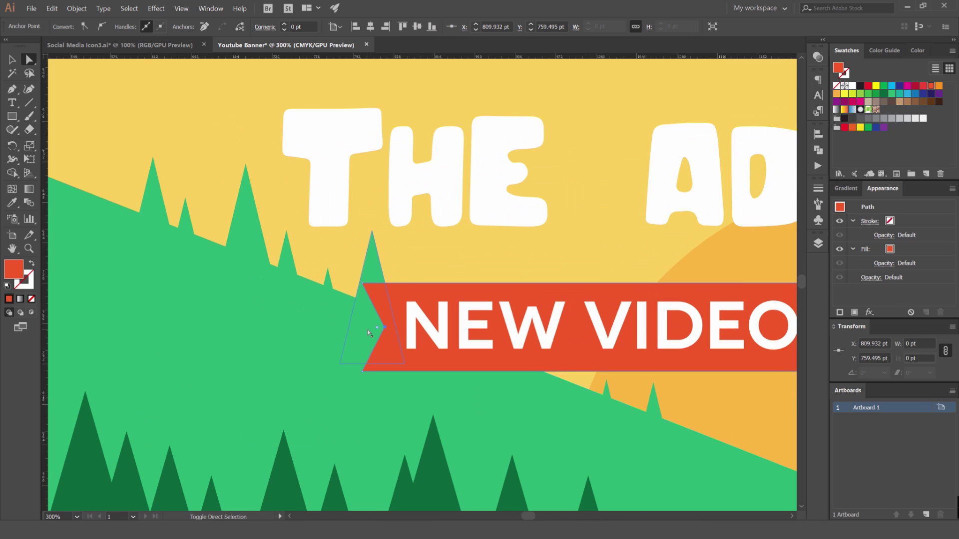
pyautogui.scroll(-6, 407, 346)
pyautogui.press('v')
pyautogui.click(389, 395)
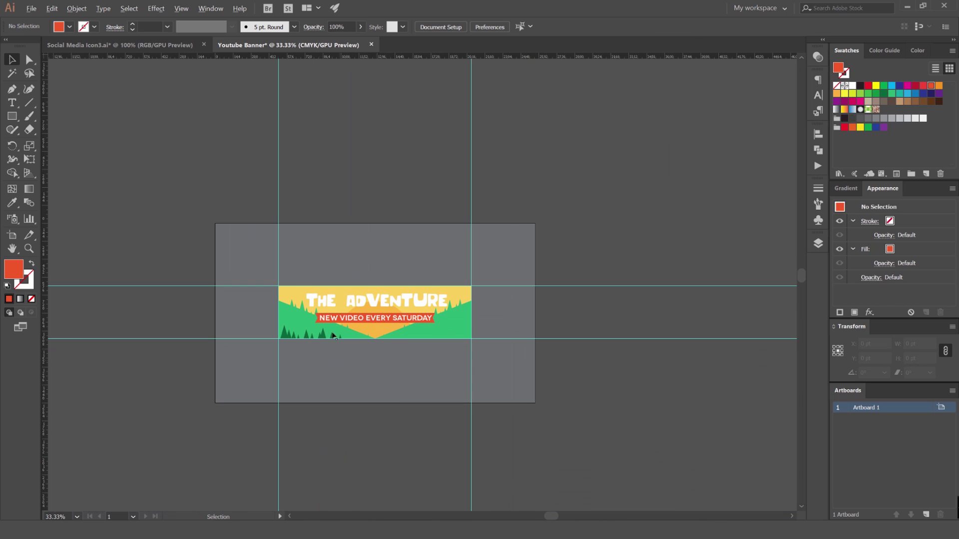
# - Enlarge "The adventure" title to about 1229 pt wide and nudge it up 4 steps above the ribbon
pyautogui.scroll(3, 333, 336)
pyautogui.click(590, 299)
pyautogui.click(531, 242)
pyautogui.moveTo(673, 222); pyautogui.dragTo(691, 207)
pyautogui.press('Up')
pyautogui.press('Up')
pyautogui.press('Up')
pyautogui.press('Up')
pyautogui.scroll(-2, 606, 148)
pyautogui.click(612, 152)
pyautogui.scroll(3, 567, 240)
pyautogui.hscroll(1, 566, 247)
# - Try outlining the title lettering with a black 4 pt stroke
pyautogui.click(531, 240)
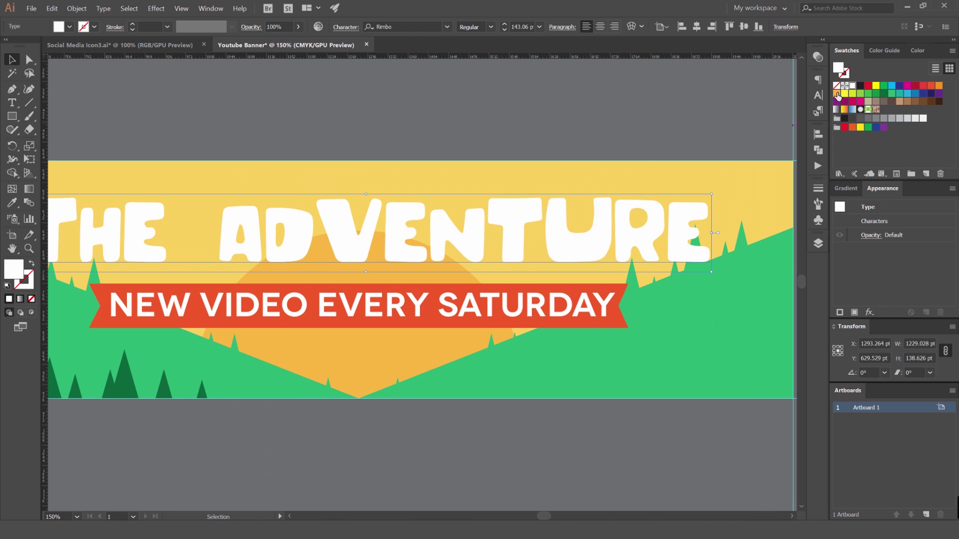
pyautogui.click(860, 87)
pyautogui.hotkey('ctrl', 'z')
pyautogui.press('x')
pyautogui.click(860, 87)
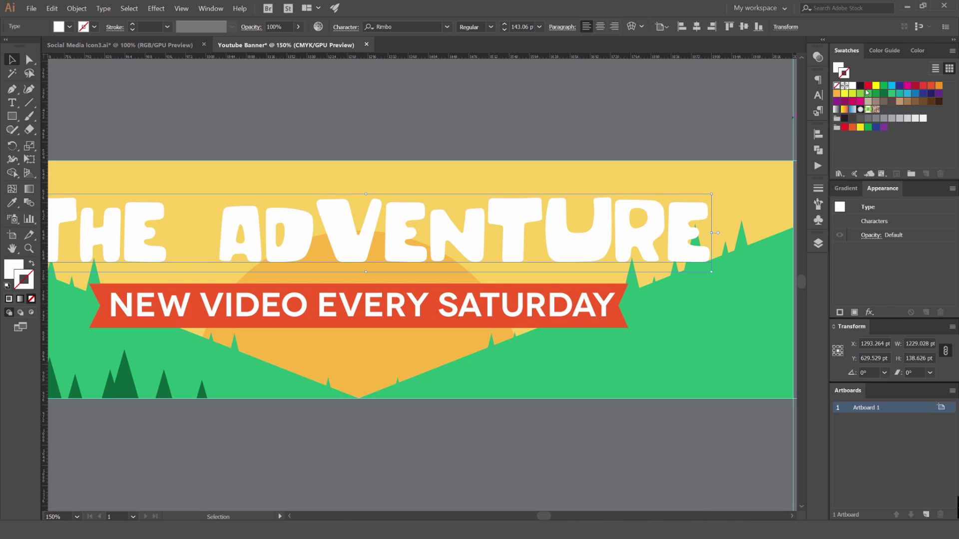
pyautogui.click(133, 24)
pyautogui.click(133, 23)
pyautogui.click(132, 23)
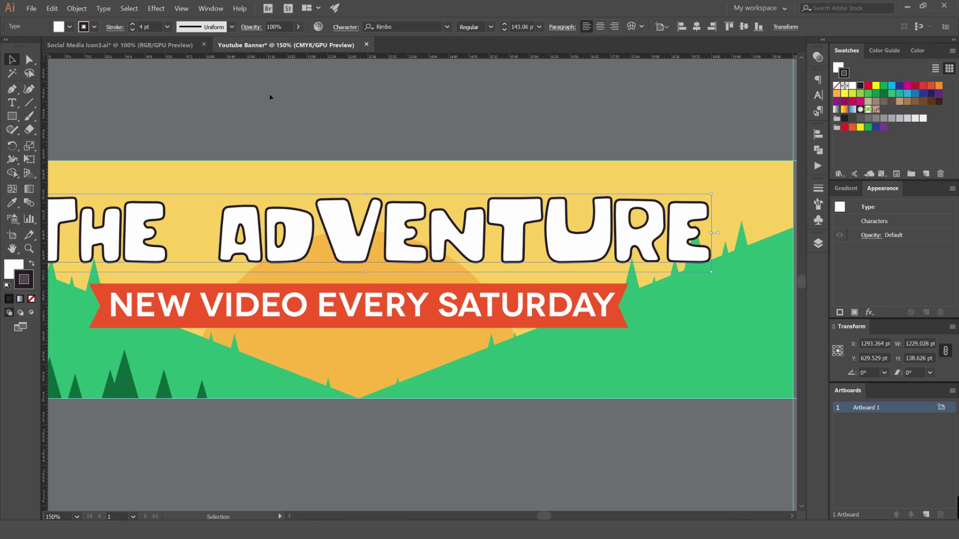
# - Undo the black stroke on the title lettering
pyautogui.click(270, 94)
pyautogui.scroll(-3, 269, 94)
pyautogui.moveTo(289, 94); pyautogui.dragTo(386, 132)
pyautogui.scroll(3, 386, 132)
pyautogui.hotkey('ctrl', 'z')
pyautogui.hotkey('ctrl', 'z')
pyautogui.hotkey('ctrl', 'z')
pyautogui.hotkey('ctrl', 'z')
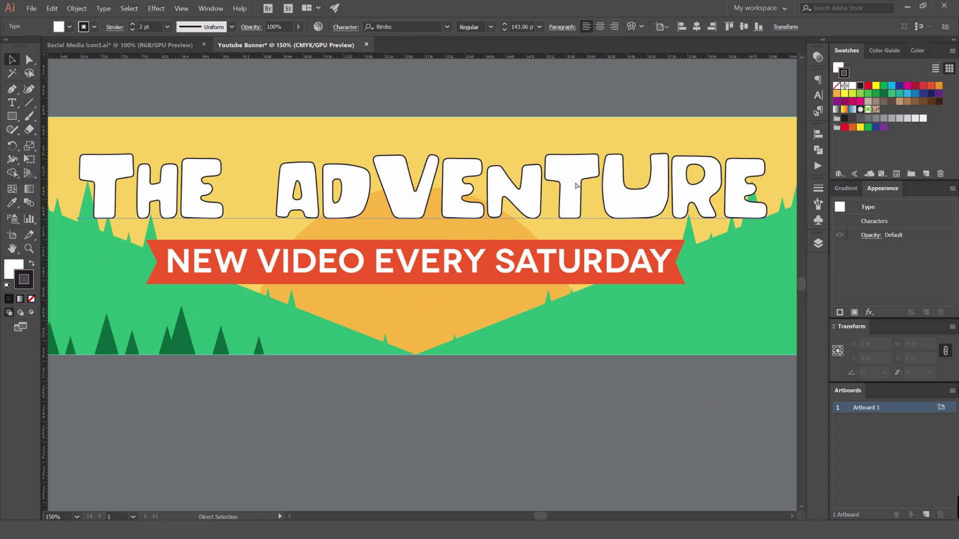
# - Convert the title text to outlines with Create Outlines
pyautogui.moveTo(612, 110); pyautogui.dragTo(520, 130)
pyautogui.click(501, 191)
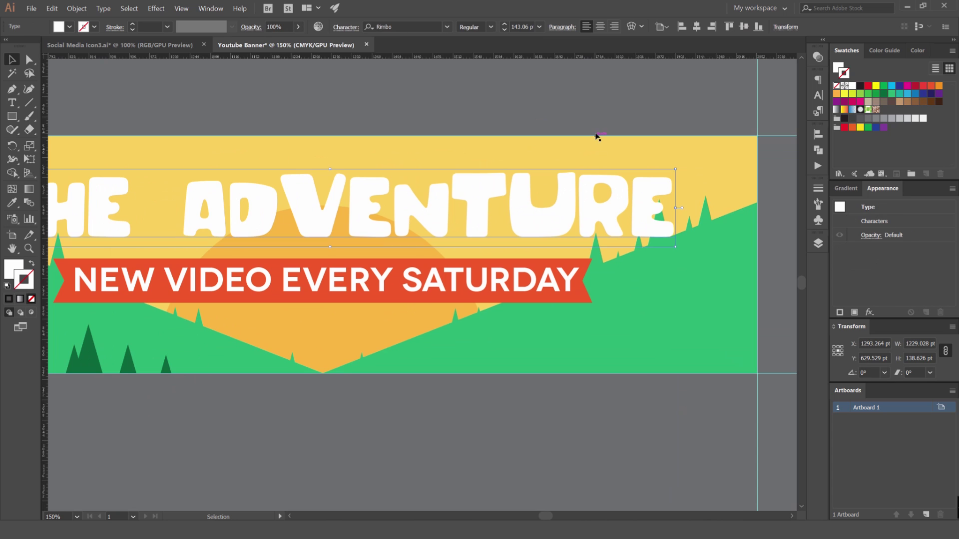
pyautogui.hscroll(-2, 580, 138)
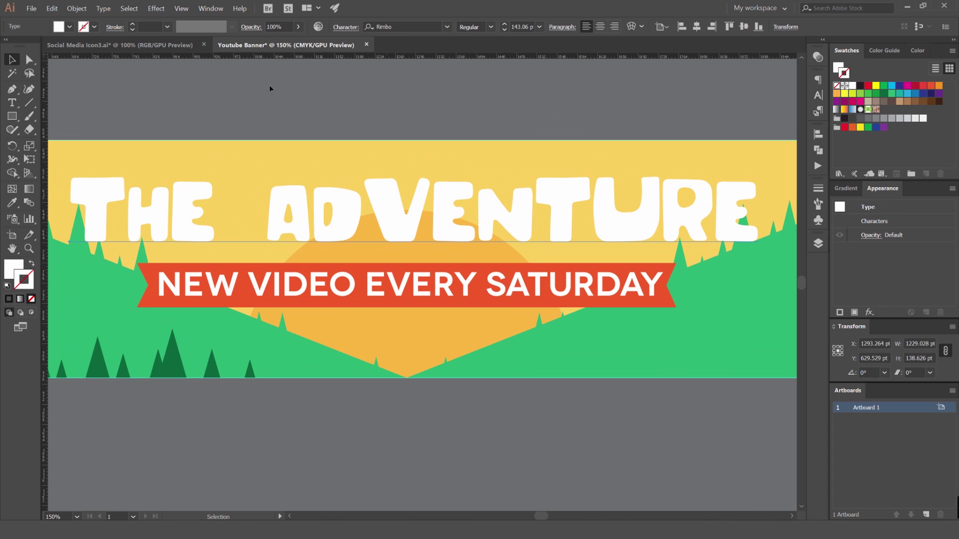
pyautogui.click(104, 9)
pyautogui.click(129, 151)
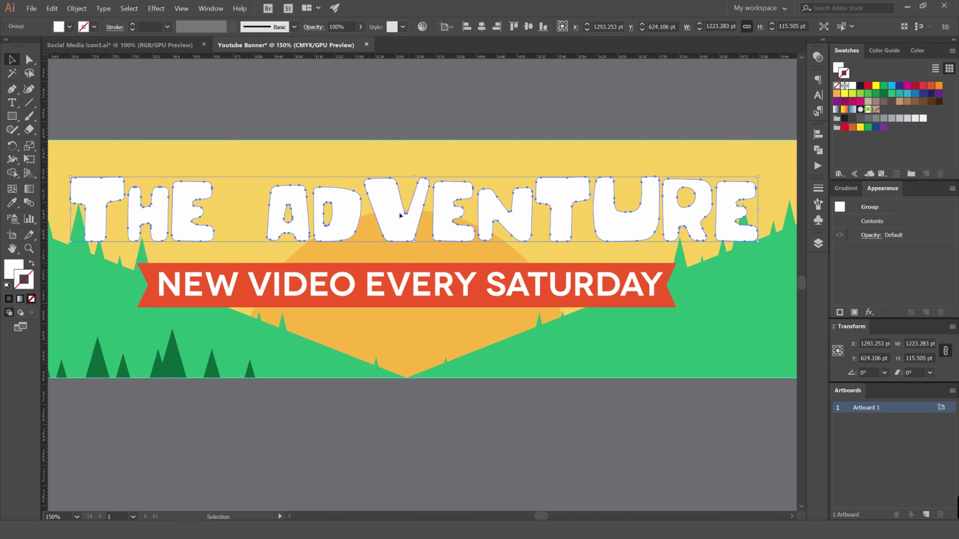
# - Start an Offset Path on the outlined title with Miter joins and preview on, trying a 20 pt offset
pyautogui.click(76, 9)
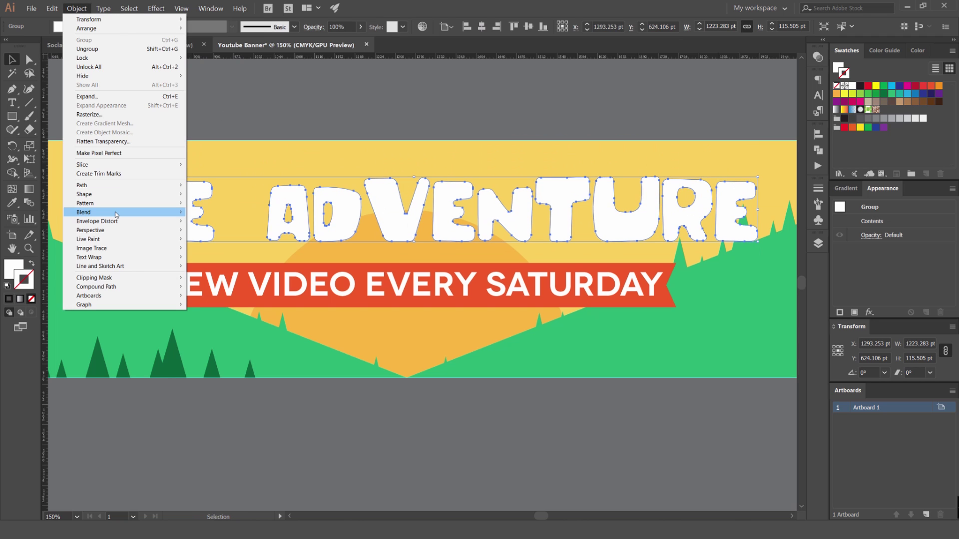
pyautogui.moveTo(120, 185)
pyautogui.click(215, 216)
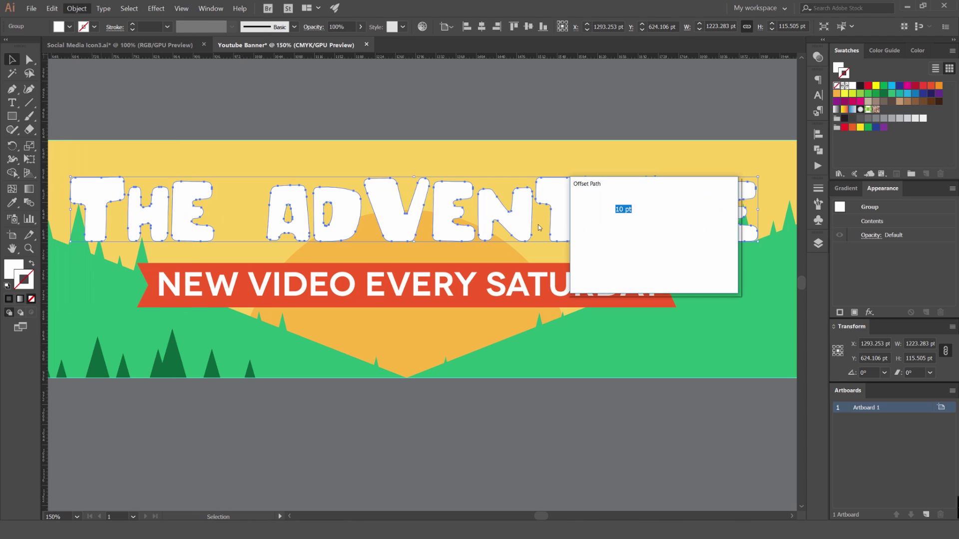
pyautogui.moveTo(570, 185); pyautogui.dragTo(475, 187)
pyautogui.write('20')
pyautogui.click(487, 271)
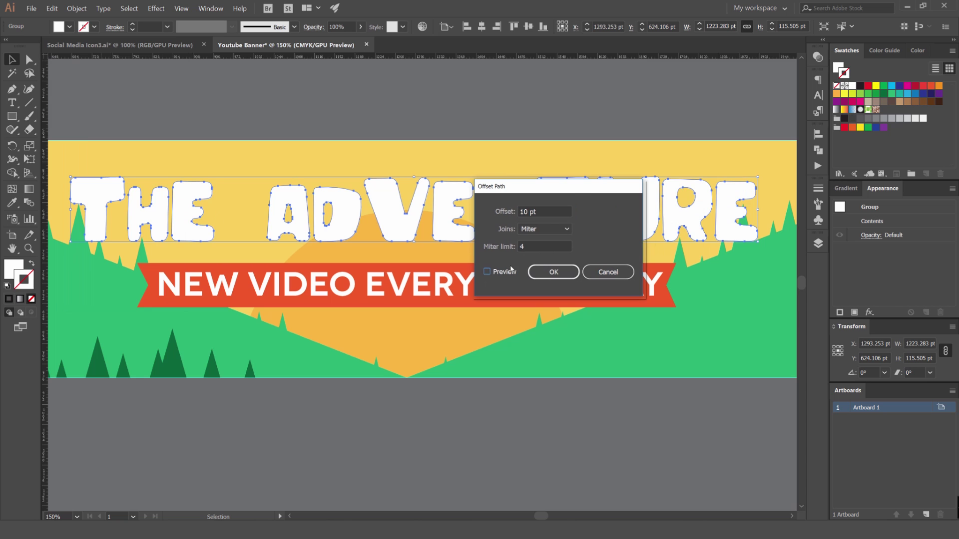
pyautogui.click(545, 214)
pyautogui.hotkey('shift', 'Up')
pyautogui.hotkey('shift', 'Up')
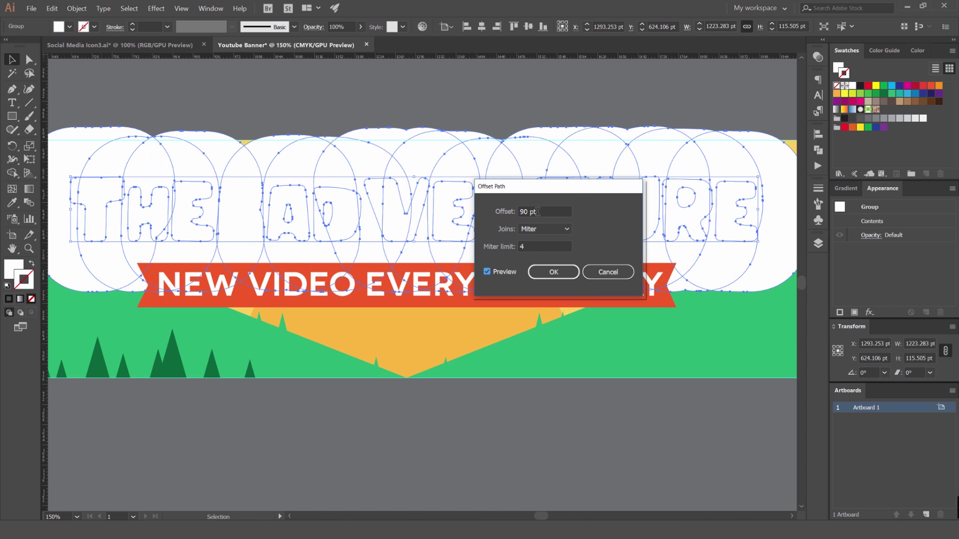
pyautogui.hotkey('shift', 'Down')
pyautogui.hotkey('shift', 'Down')
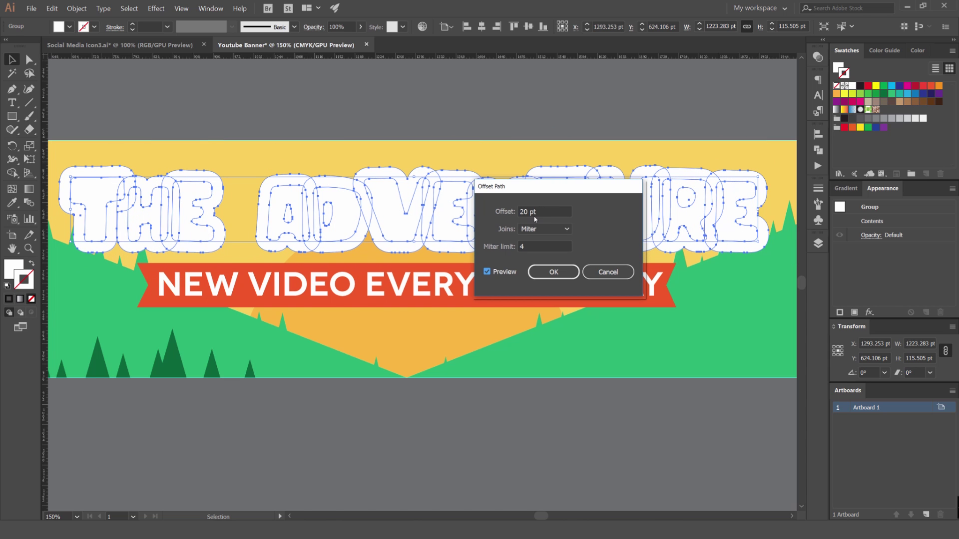
# - Reduce the title's path offset to 15 pt and apply it
pyautogui.press('Down')
pyautogui.press('Down')
pyautogui.press('Down')
pyautogui.press('Down')
pyautogui.press('Down')
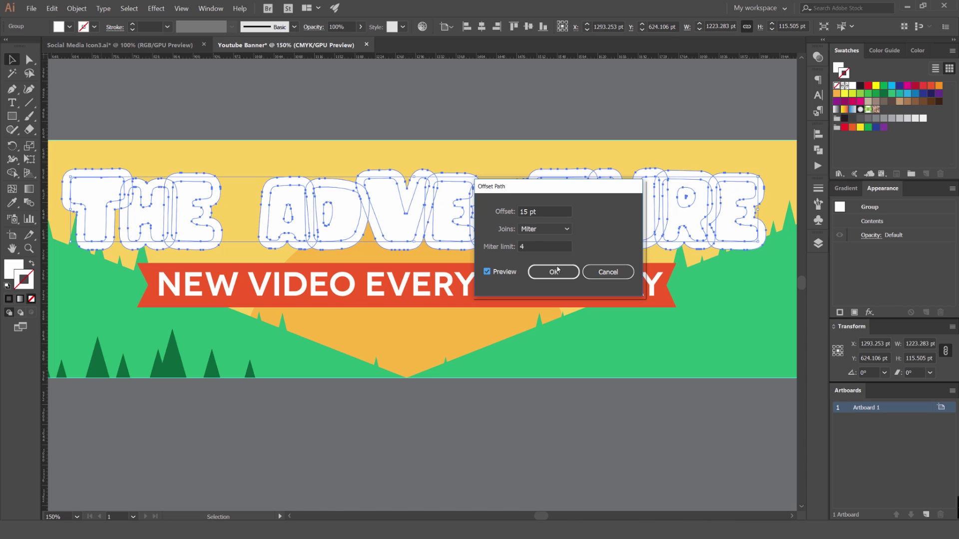
pyautogui.click(556, 271)
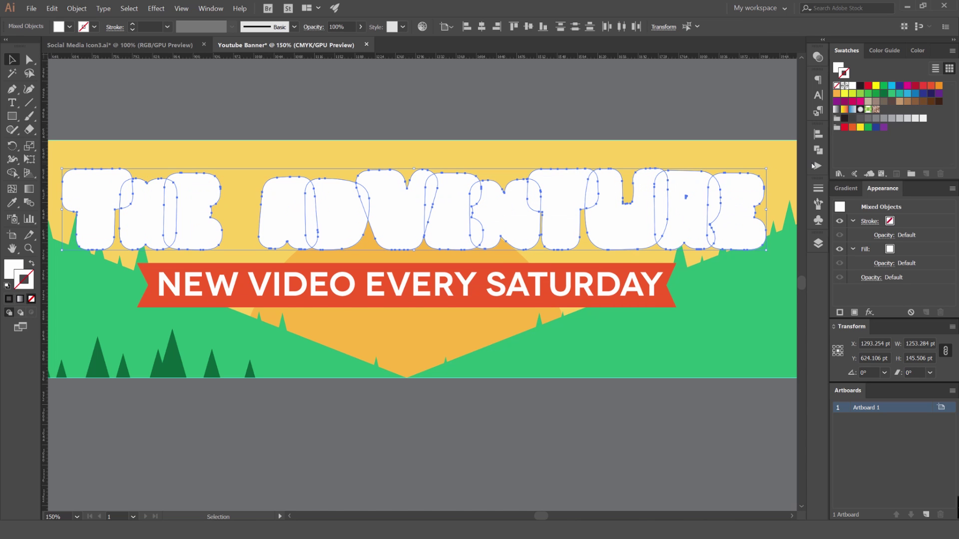
# - Unite the overlapping offset letter shapes with the Pathfinder
pyautogui.click(196, 9)
pyautogui.click(318, 291)
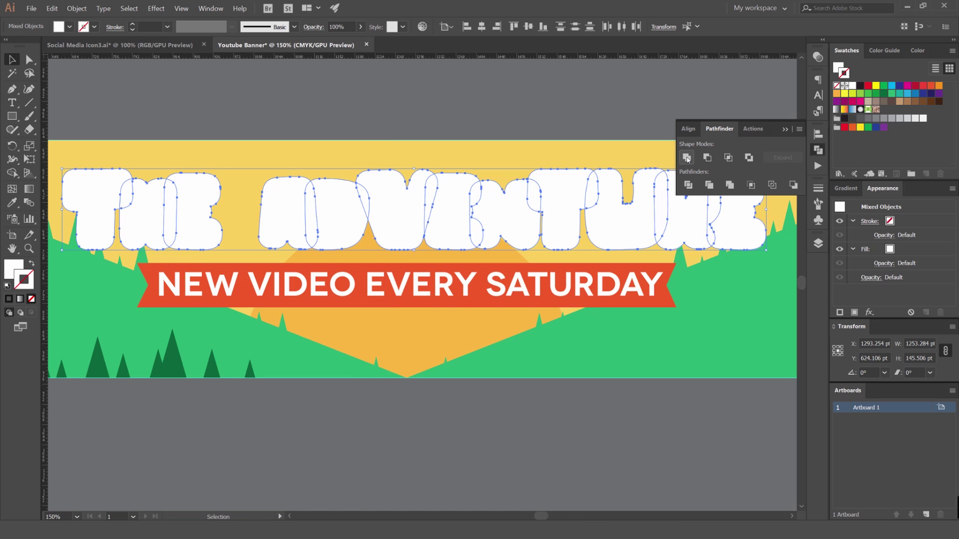
pyautogui.click(687, 158)
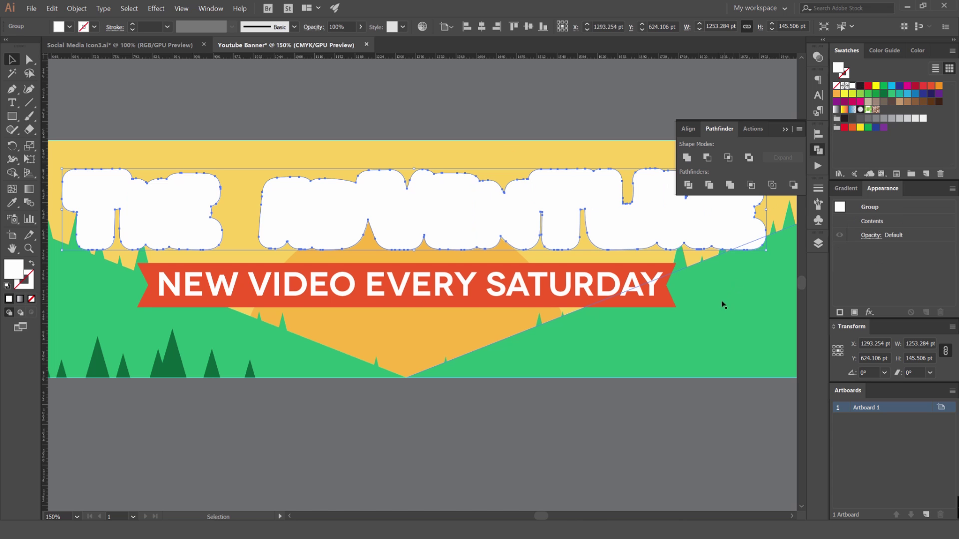
# - Fill the united offset shape with the ribbon's red sampled by Eyedropper and send it behind the white letters
pyautogui.press('i')
pyautogui.click(635, 284)
pyautogui.hotkey('ctrl', 'shift', '[')
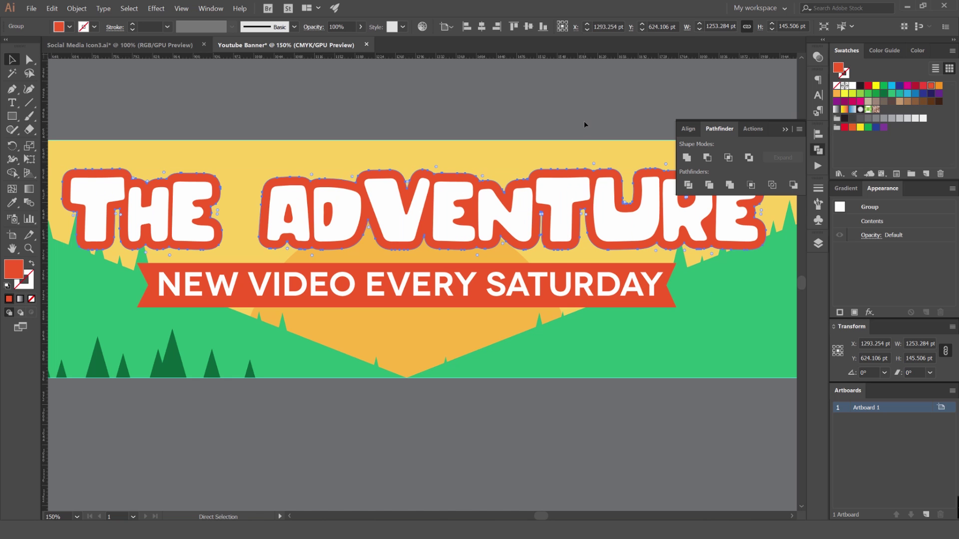
pyautogui.click(666, 80)
pyautogui.moveTo(665, 79); pyautogui.dragTo(568, 163)
pyautogui.scroll(2, 567, 164)
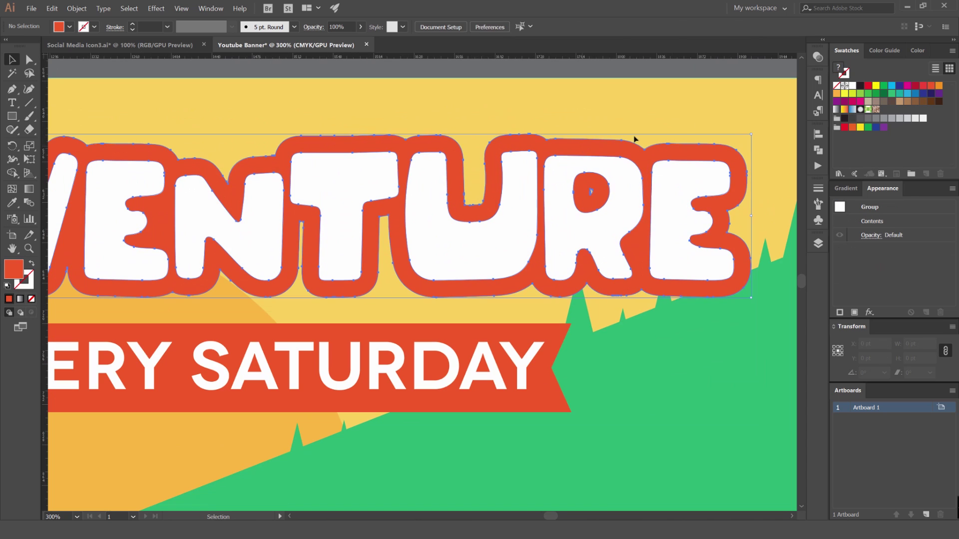
# - Recolour the backing shape behind the word "adventure" black
pyautogui.click(634, 140)
pyautogui.scroll(-2, 651, 131)
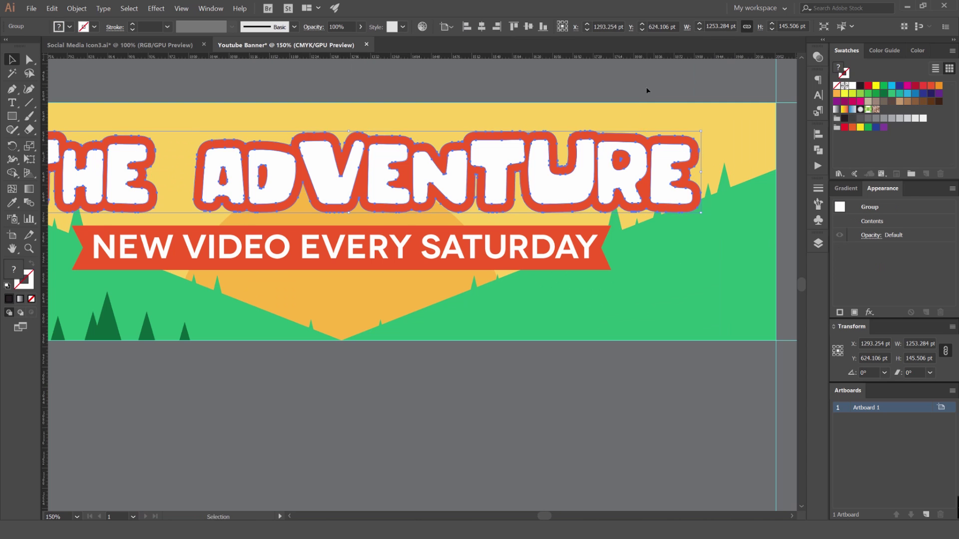
pyautogui.press('a')
pyautogui.click(636, 142)
pyautogui.scroll(1, 637, 143)
pyautogui.click(861, 86)
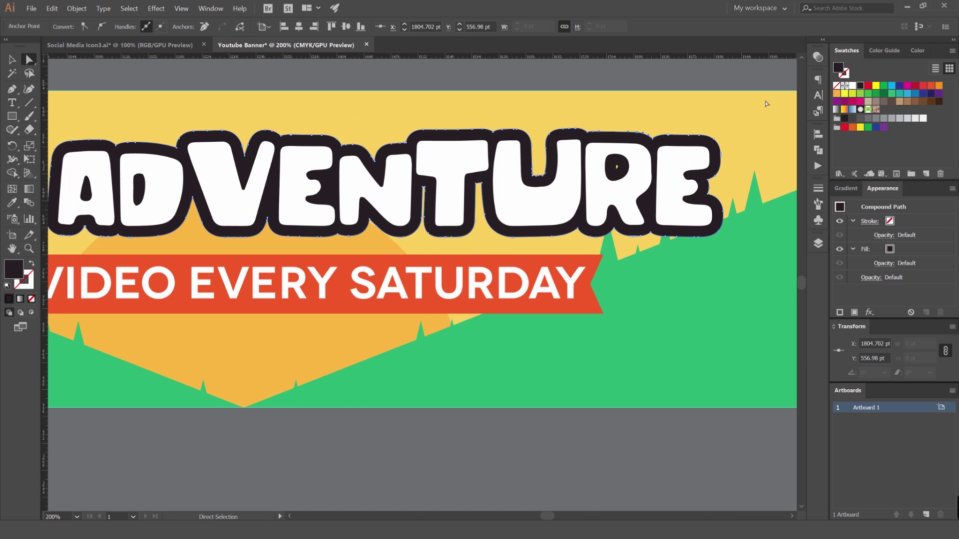
# - Recolour the backing shape behind the word "The" black to match the other word
pyautogui.scroll(-4, 589, 91)
pyautogui.click(589, 91)
pyautogui.scroll(4, 368, 117)
pyautogui.click(368, 117)
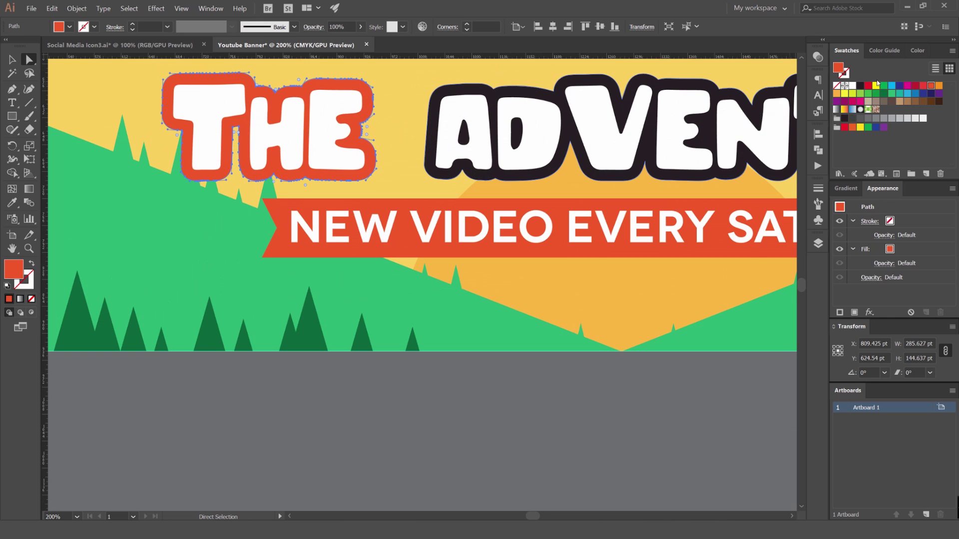
pyautogui.scroll(-5, 495, 149)
pyautogui.click(495, 152)
pyautogui.press('v')
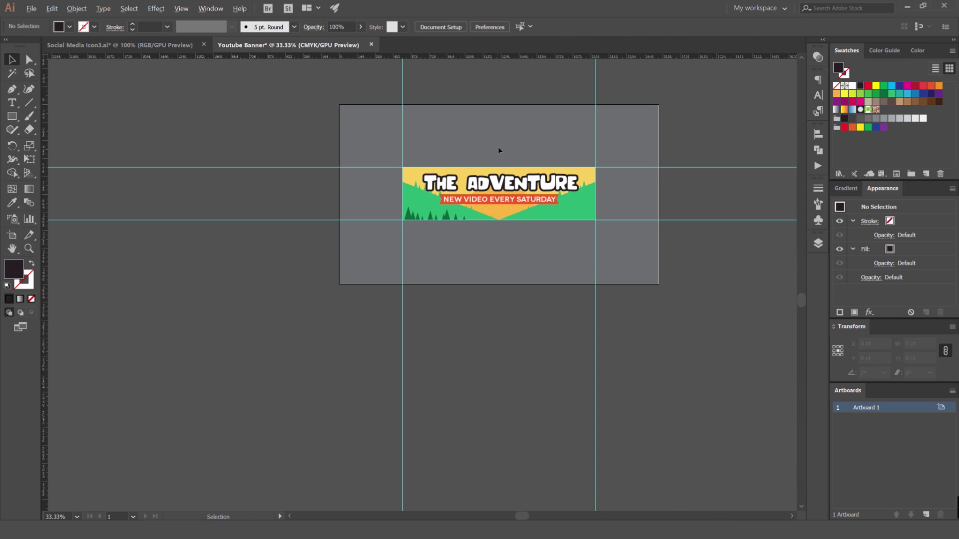
# - Scale the ribbon and its text together about their centre to about 809 pt wide and nudge them down slightly
pyautogui.scroll(3, 543, 188)
pyautogui.scroll(3, 493, 182)
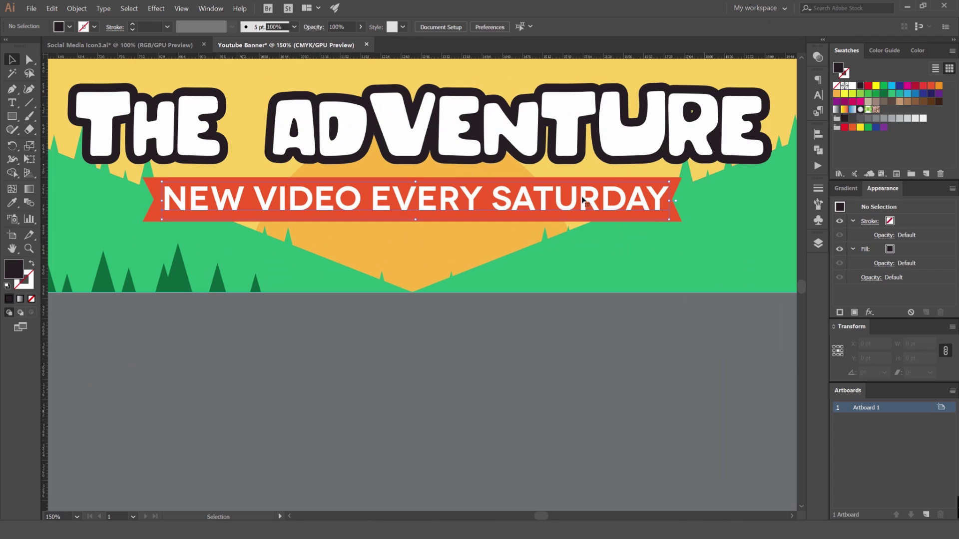
pyautogui.click(671, 219)
pyautogui.keyDown('shift'); pyautogui.click(676, 219); pyautogui.keyUp('shift')
pyautogui.moveTo(684, 182); pyautogui.dragTo(653, 188)
pyautogui.press('Down')
pyautogui.press('Down')
pyautogui.press('Down')
pyautogui.press('Down')
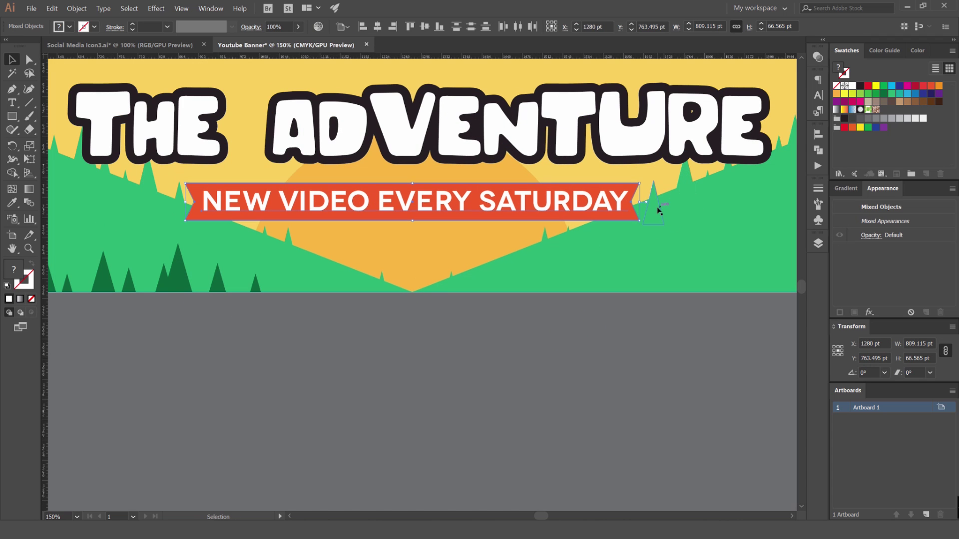
pyautogui.click(644, 319)
pyautogui.scroll(-3, 653, 314)
pyautogui.hscroll(2, 625, 299)
pyautogui.scroll(2, 572, 264)
pyautogui.scroll(3, 571, 265)
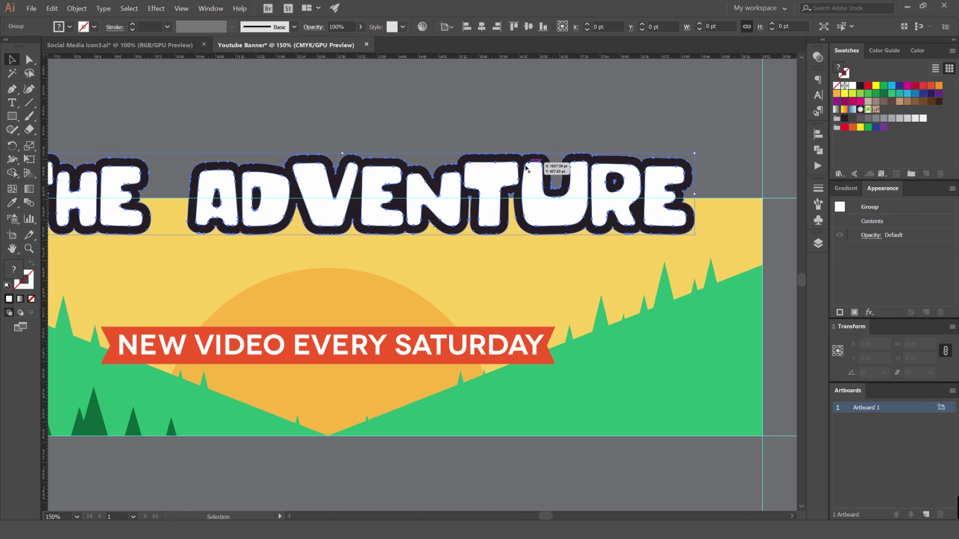
pyautogui.scroll(-3, 538, 149)
pyautogui.scroll(3, 457, 238)
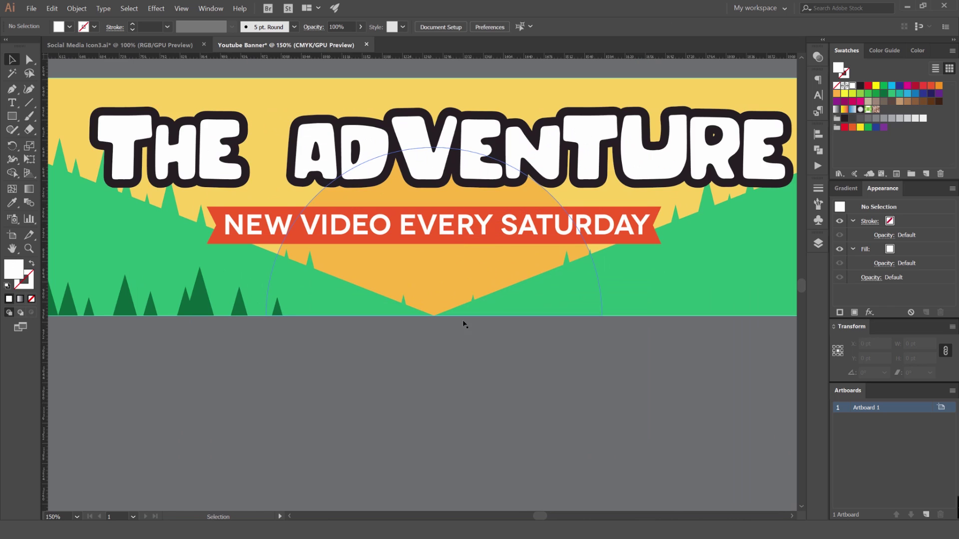
# - Copy the row of five social media icons from Social Media Icon3.ai and place it below the banner artwork in Youtube Banner
pyautogui.click(161, 46)
pyautogui.moveTo(617, 216); pyautogui.dragTo(535, 242)
pyautogui.moveTo(210, 384); pyautogui.dragTo(282, 250)
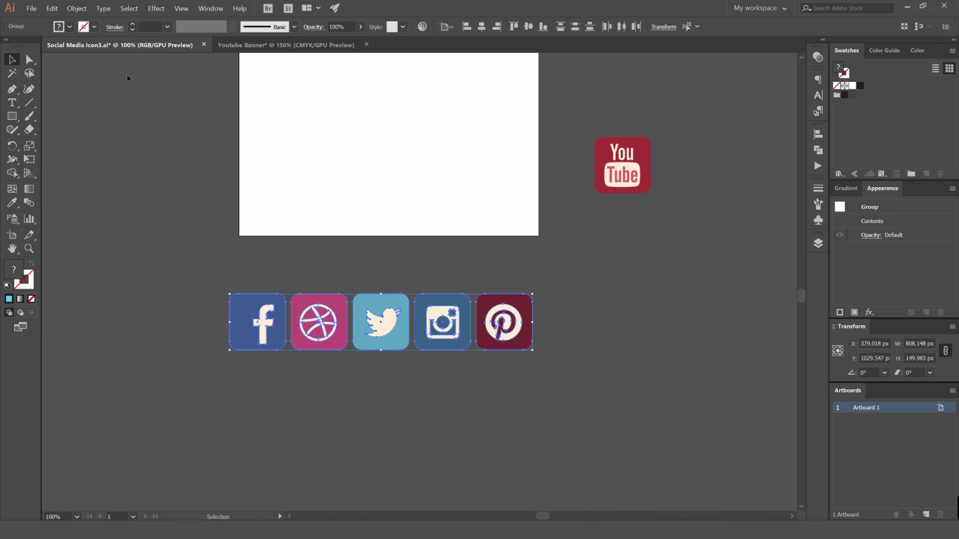
pyautogui.click(286, 44)
pyautogui.moveTo(331, 184); pyautogui.dragTo(448, 454)
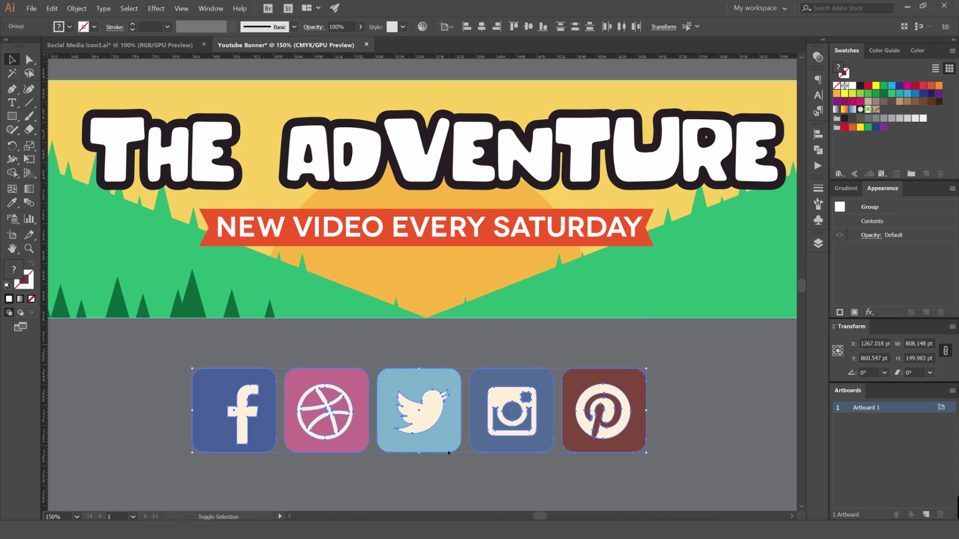
# - Set the opacity of the five icons' rounded square backgrounds to 100%
pyautogui.click(819, 57)
pyautogui.click(640, 336)
pyautogui.click(610, 313)
pyautogui.keyDown('shift'); pyautogui.click(515, 314); pyautogui.keyUp('shift')
pyautogui.keyDown('shift'); pyautogui.click(386, 310); pyautogui.keyUp('shift')
pyautogui.keyDown('shift'); pyautogui.click(310, 307); pyautogui.keyUp('shift')
pyautogui.keyDown('shift'); pyautogui.click(237, 309); pyautogui.keyUp('shift')
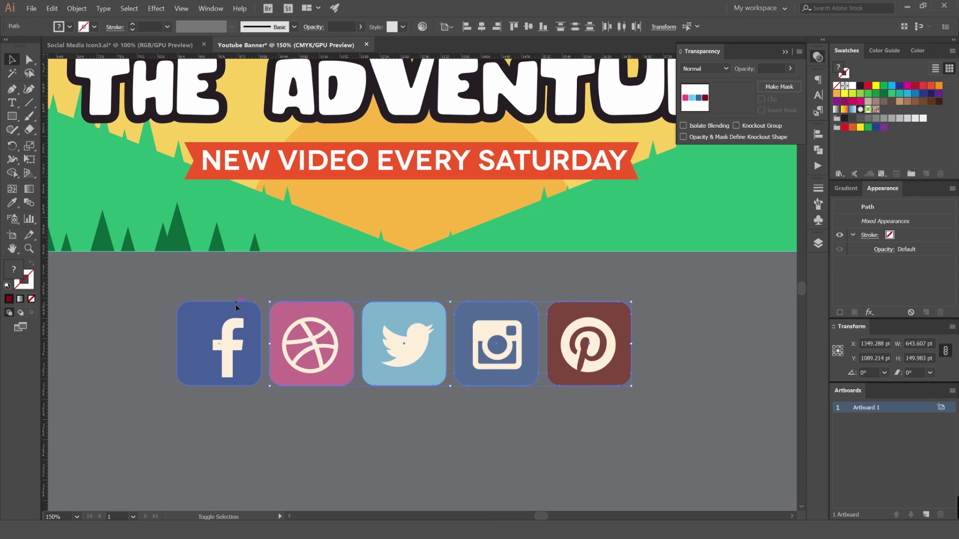
pyautogui.click(769, 68)
pyautogui.write('100')
pyautogui.press('Return')
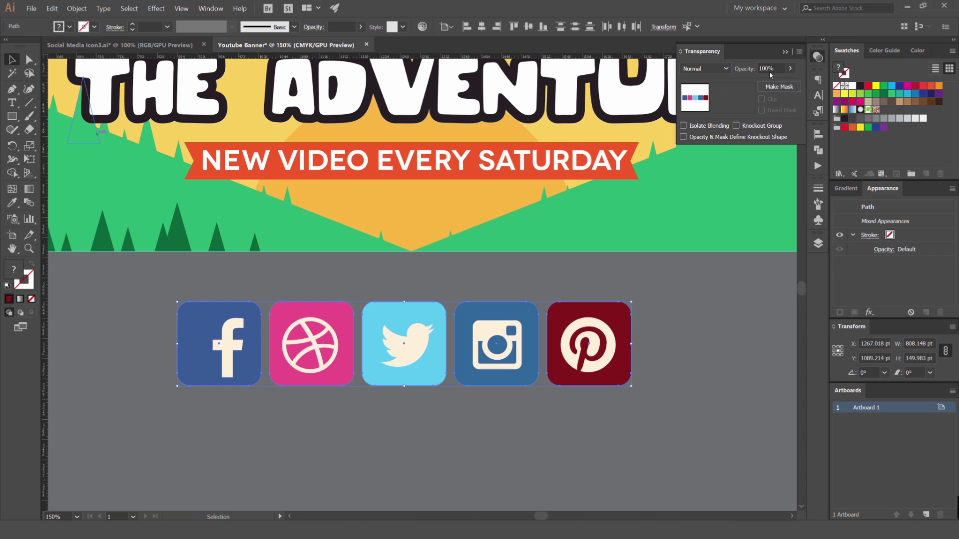
# - Group all the social media icons and move the group straight up to just below the ribbon
pyautogui.moveTo(691, 280); pyautogui.dragTo(154, 406)
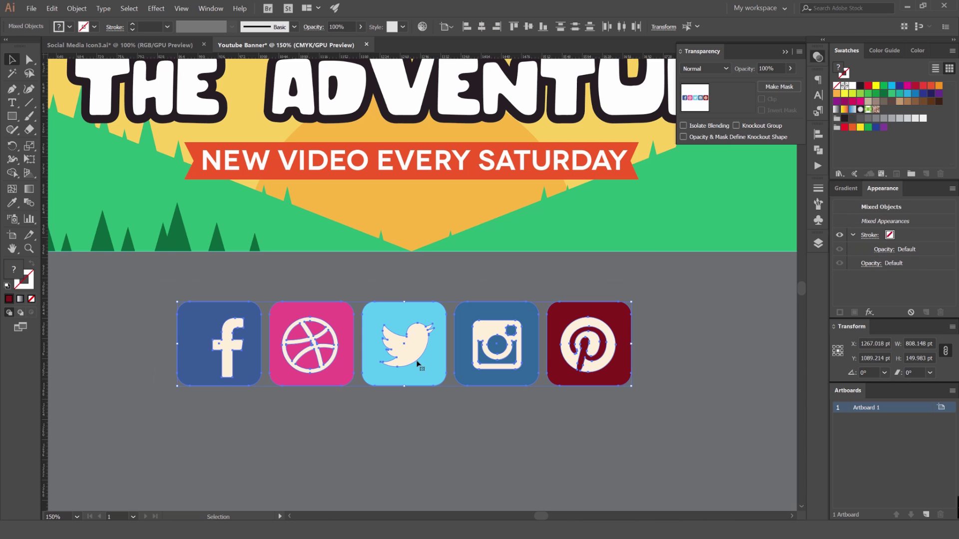
pyautogui.hotkey('ctrl', 'g')
pyautogui.moveTo(500, 363); pyautogui.dragTo(500, 246)
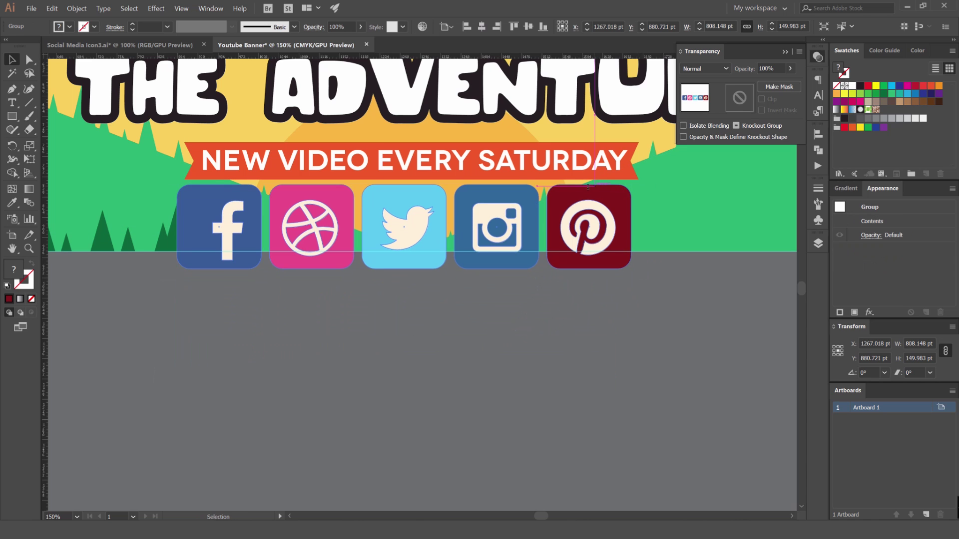
# - Shrink the icon group to about 329 pt wide about its centre and move it up 20 pt
pyautogui.moveTo(631, 186); pyautogui.dragTo(525, 195)
pyautogui.hotkey('shift', 'Up')
pyautogui.hotkey('shift', 'Up')
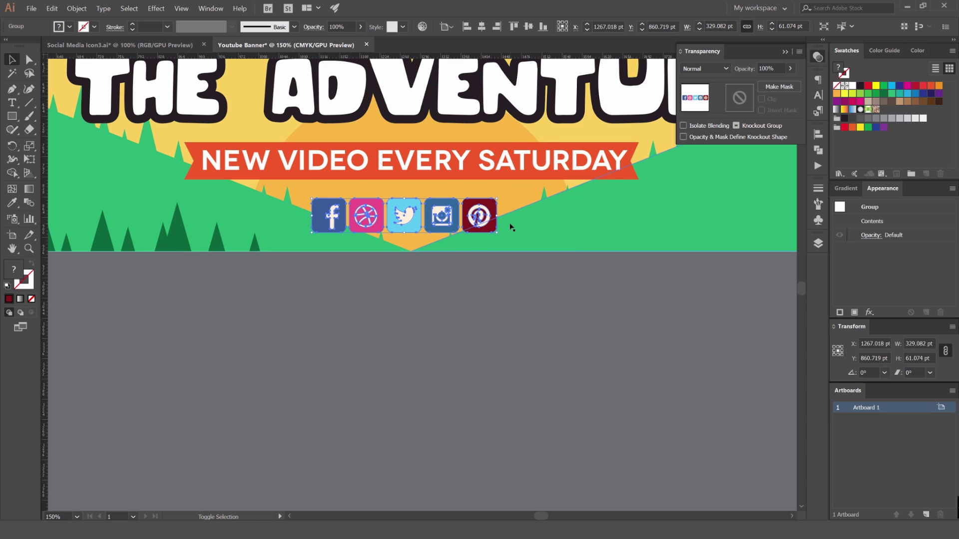
pyautogui.click(460, 314)
pyautogui.scroll(-2, 527, 193)
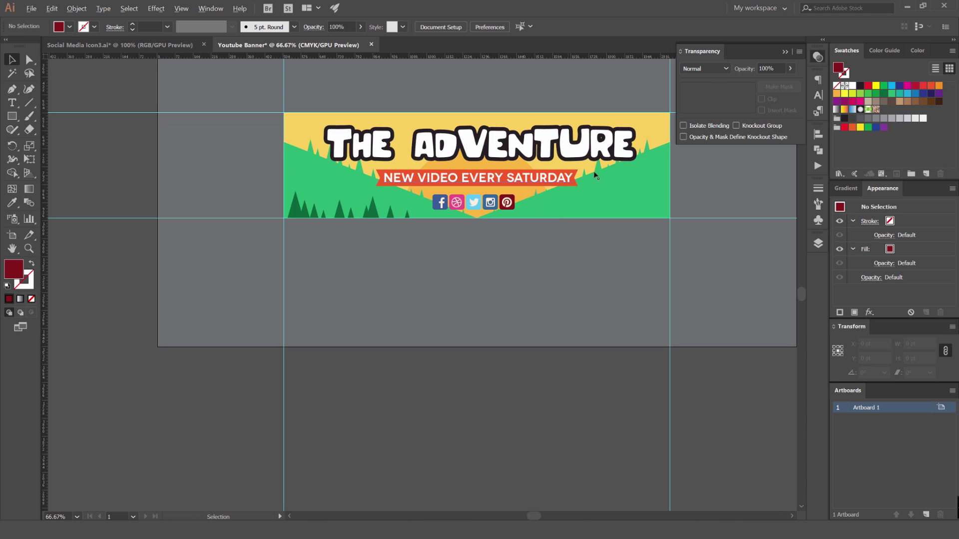
# - Enlarge the icon group slightly to about 346 pt wide and nudge it up 2 pt
pyautogui.scroll(3, 504, 228)
pyautogui.click(504, 229)
pyautogui.moveTo(519, 253); pyautogui.dragTo(531, 253)
pyautogui.press('Up')
pyautogui.press('Up')
pyautogui.scroll(5, 430, 283)
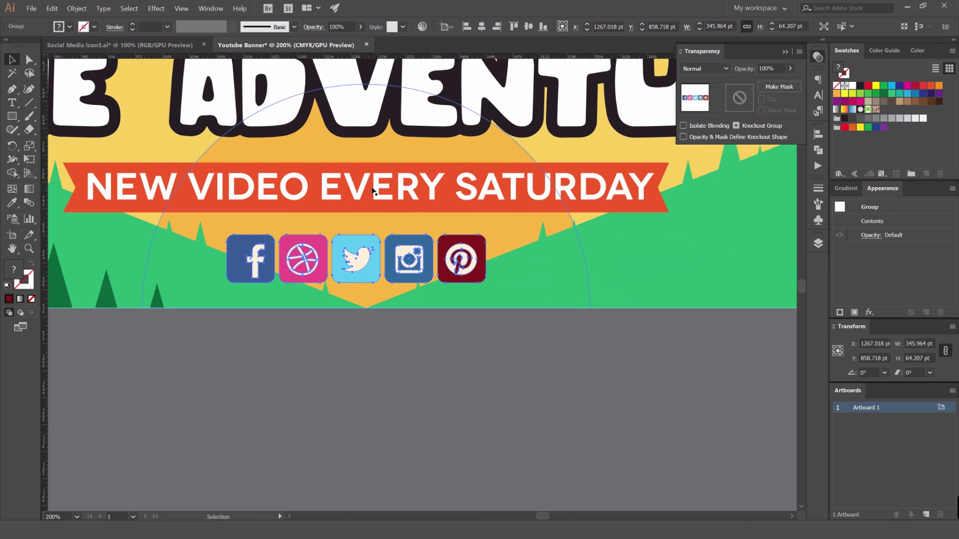
# - Add the text "FOLLOW ME" in the empty area below the artboard in Novecento wide DemiBold at 12 pt
pyautogui.scroll(-3, 430, 283)
pyautogui.click(437, 377)
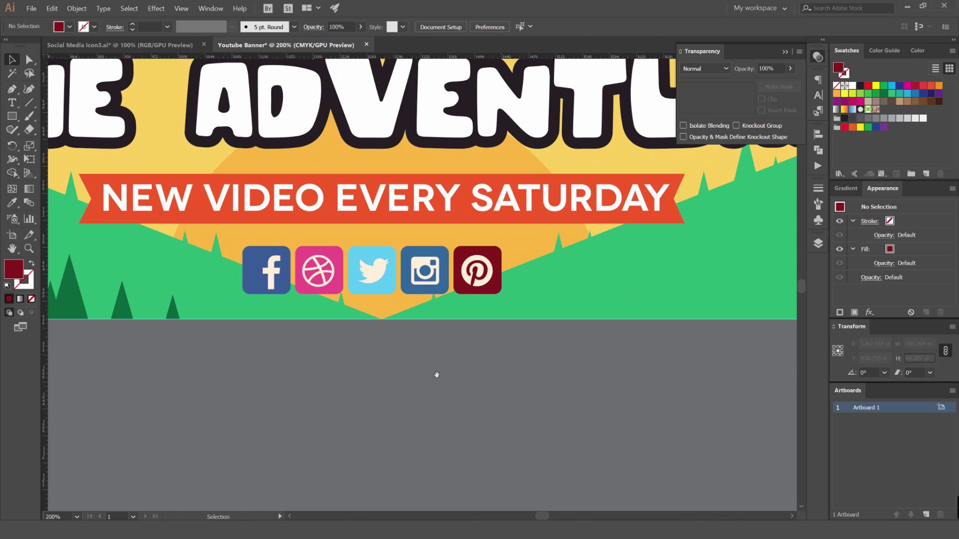
pyautogui.scroll(-4, 436, 377)
pyautogui.press('t')
pyautogui.click(463, 306)
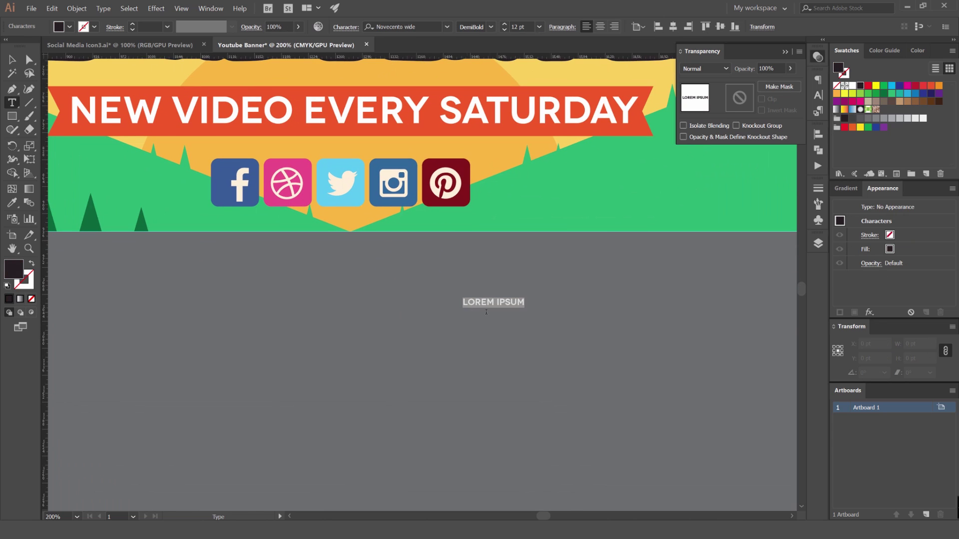
pyautogui.scroll(2, 501, 314)
pyautogui.write('FOL')
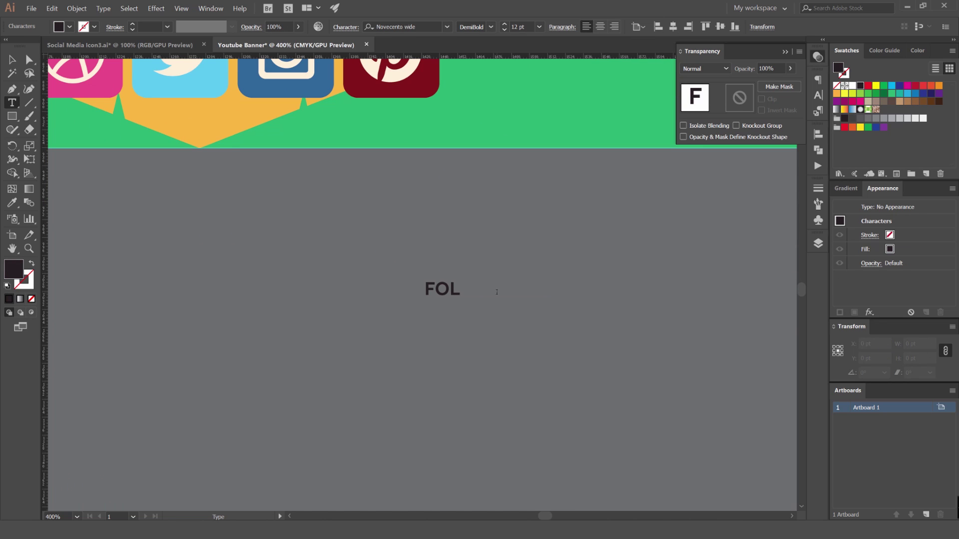
pyautogui.write('LOW ME')
pyautogui.press('Escape')
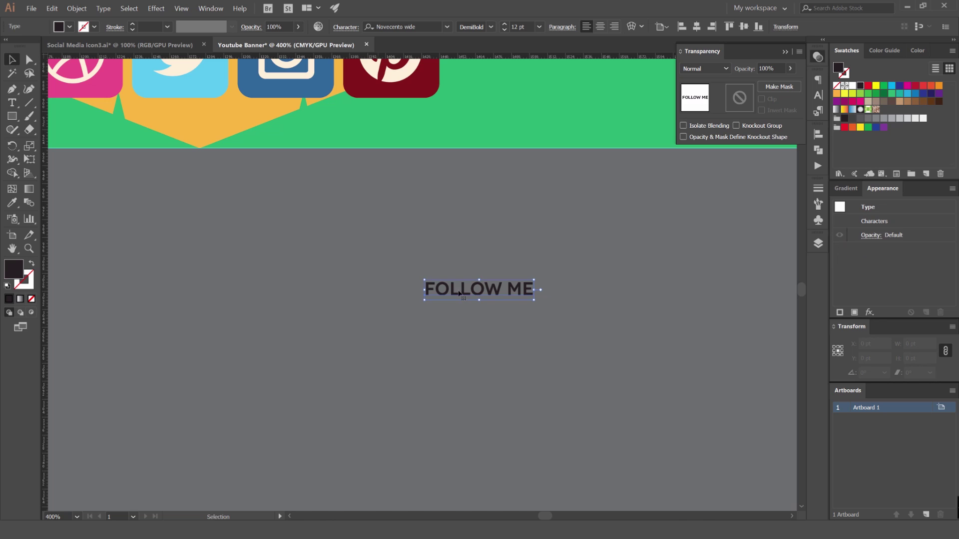
pyautogui.moveTo(430, 293); pyautogui.dragTo(292, 290)
pyautogui.doubleClick(395, 284)
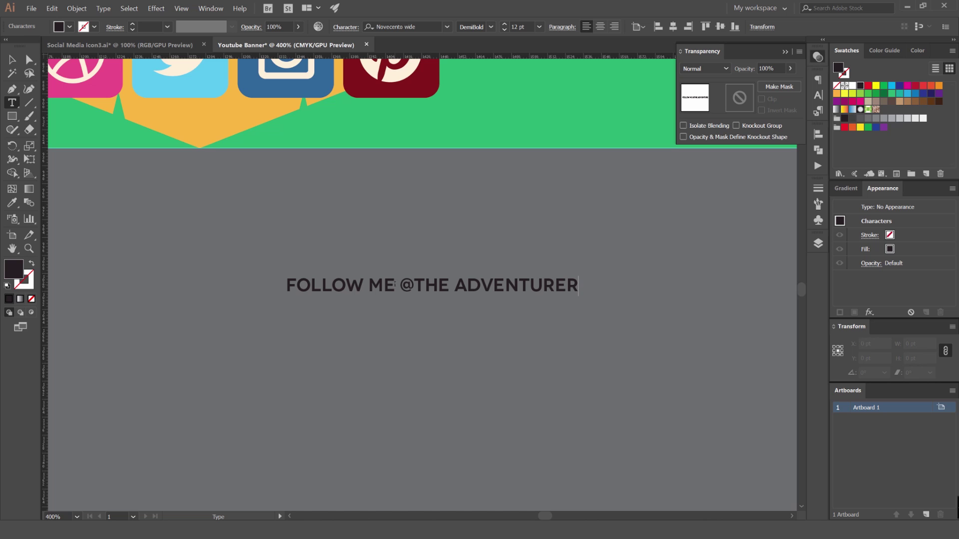
pyautogui.scroll(-2, 394, 283)
pyautogui.press('Escape')
pyautogui.click(221, 246)
pyautogui.moveTo(428, 284); pyautogui.dragTo(542, 149)
pyautogui.scroll(-2, 542, 150)
pyautogui.moveTo(535, 186); pyautogui.dragTo(284, 241)
pyautogui.press('t')
pyautogui.press('BackSpace')
pyautogui.press('Escape')
pyautogui.write('@THE ADVENTURER')
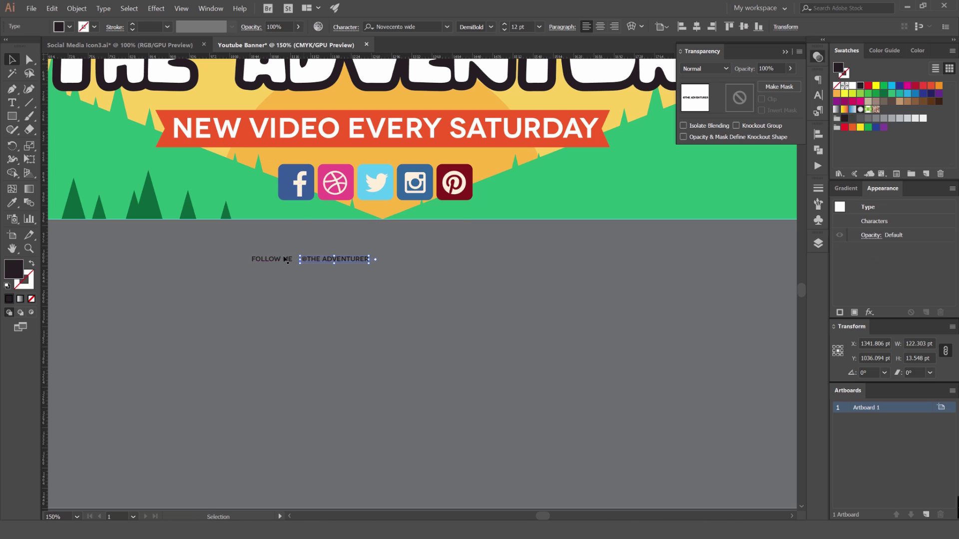
pyautogui.click(404, 263)
pyautogui.hotkey('ctrl', 'a')
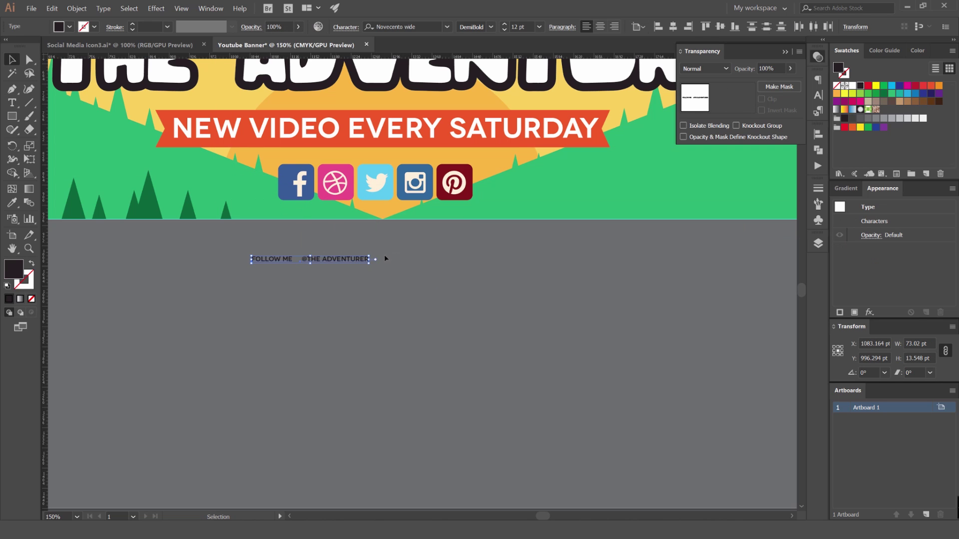
pyautogui.moveTo(369, 255); pyautogui.dragTo(516, 183)
pyautogui.click(347, 314)
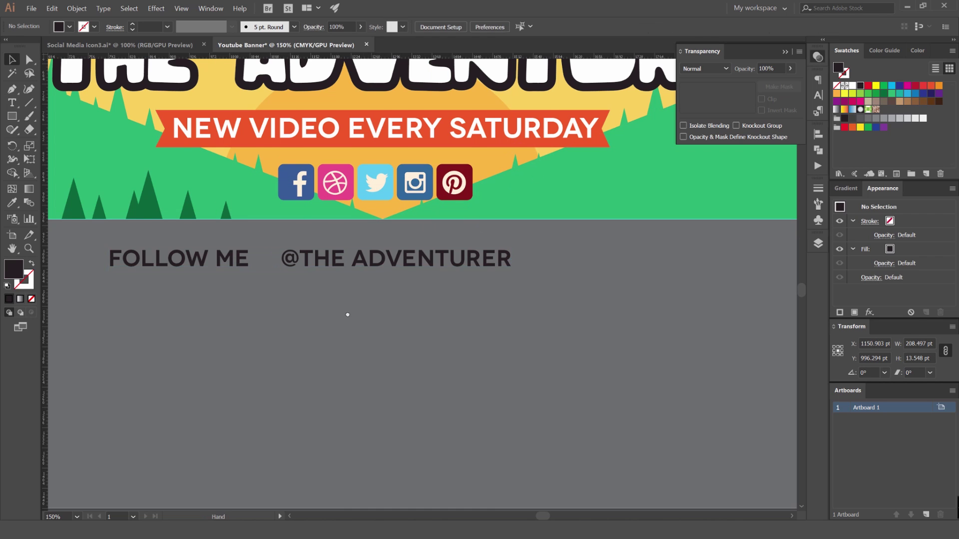
# - Move "FOLLOW ME" onto the banner just left of the Facebook icon and shrink it slightly
pyautogui.hscroll(-3, 283, 282)
pyautogui.moveTo(282, 283); pyautogui.dragTo(302, 203)
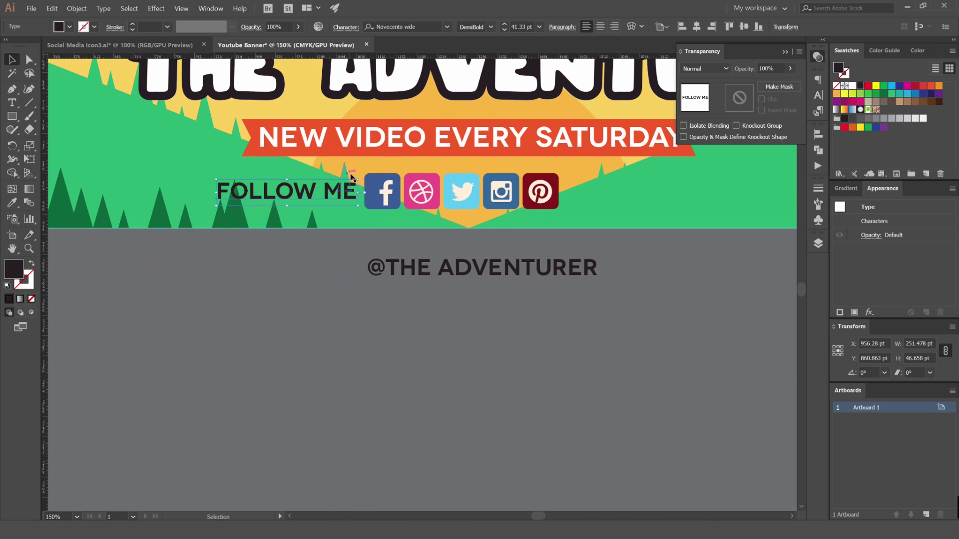
pyautogui.scroll(2, 362, 183)
pyautogui.moveTo(363, 182); pyautogui.dragTo(343, 189)
pyautogui.click(852, 86)
pyautogui.hotkey('ctrl', 'alt', ']')
pyautogui.click(853, 85)
pyautogui.hotkey('ctrl', '-')
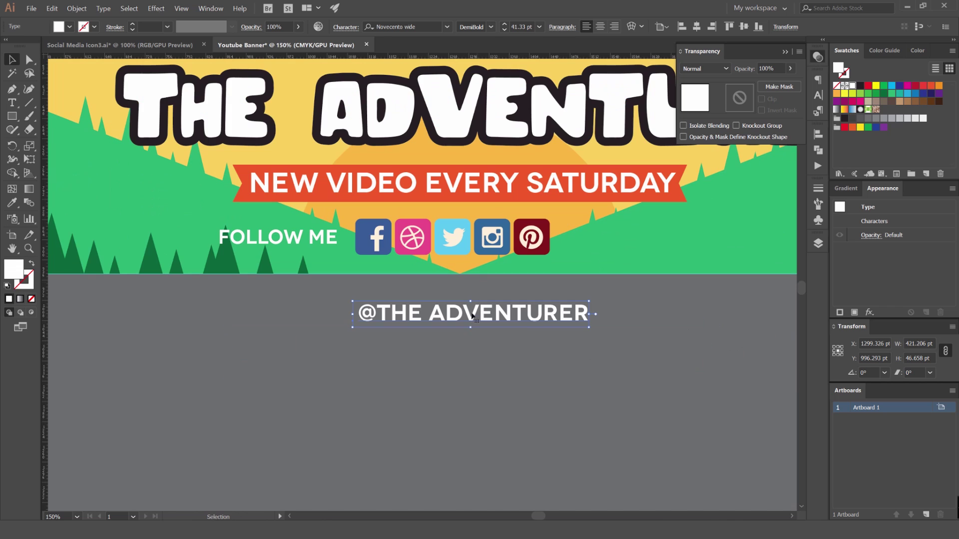
# - Reduce the "FOLLOW ME" text to about 29.7 pt and preview alternative fonts on it
pyautogui.moveTo(337, 238)
pyautogui.mouseDown()
pyautogui.moveTo(374, 240)
pyautogui.moveTo(344, 244)
pyautogui.mouseUp()
pyautogui.hotkey('ctrl', '=')
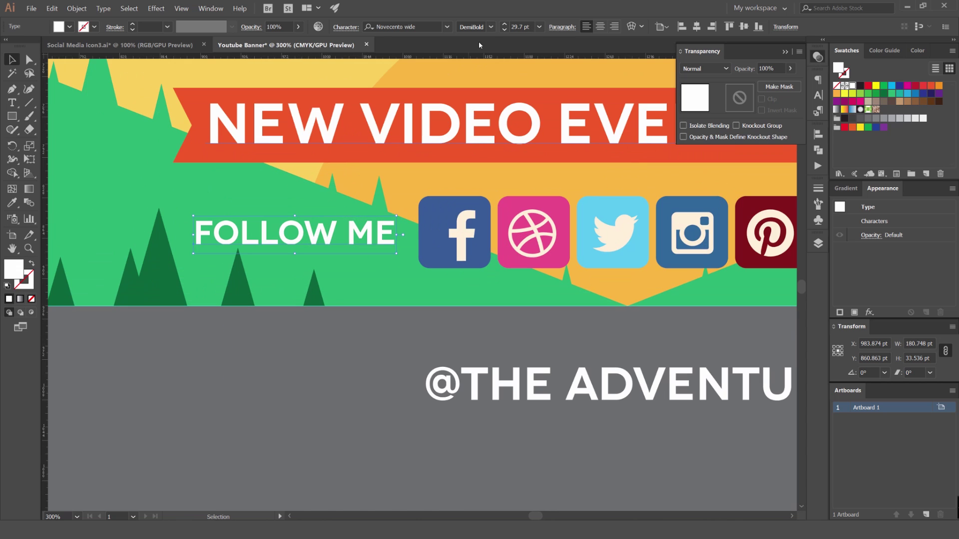
pyautogui.click(447, 26)
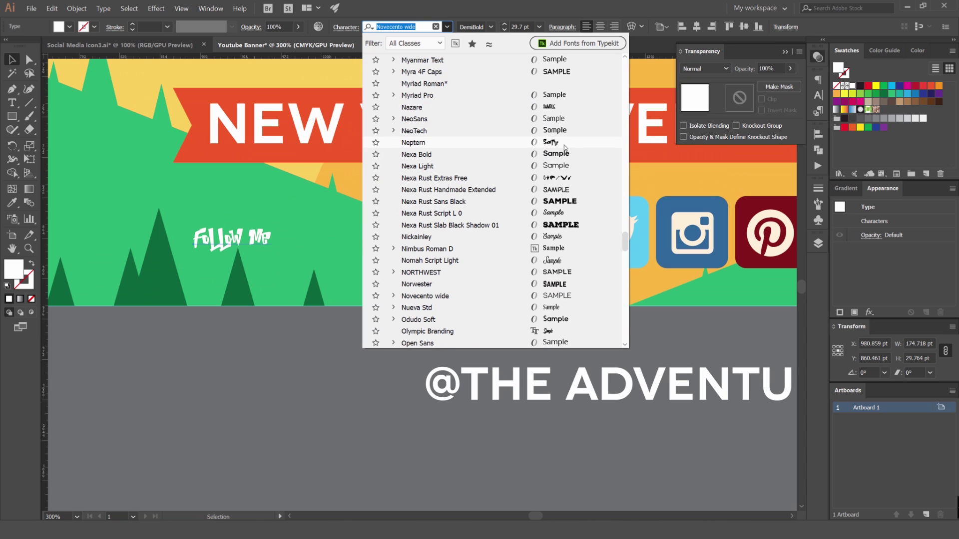
pyautogui.scroll(10, 542, 149)
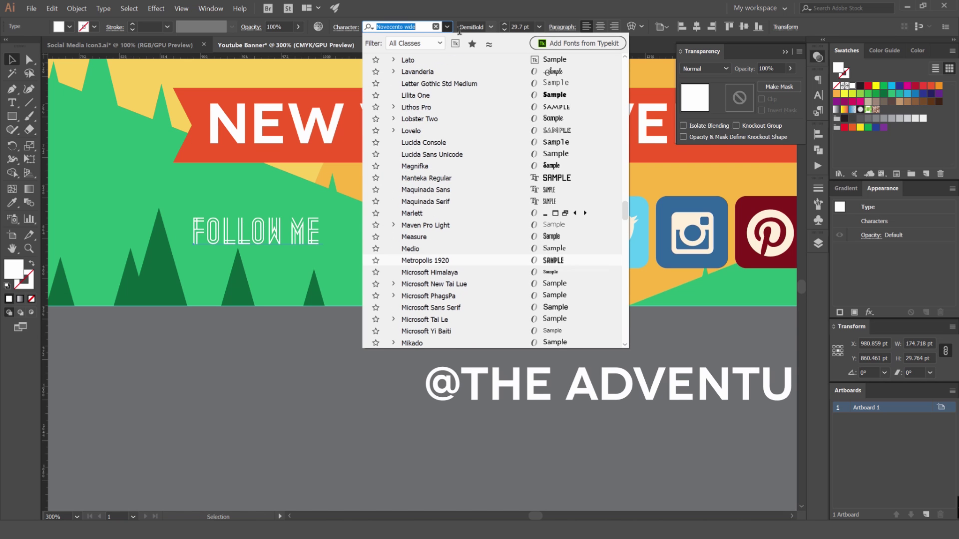